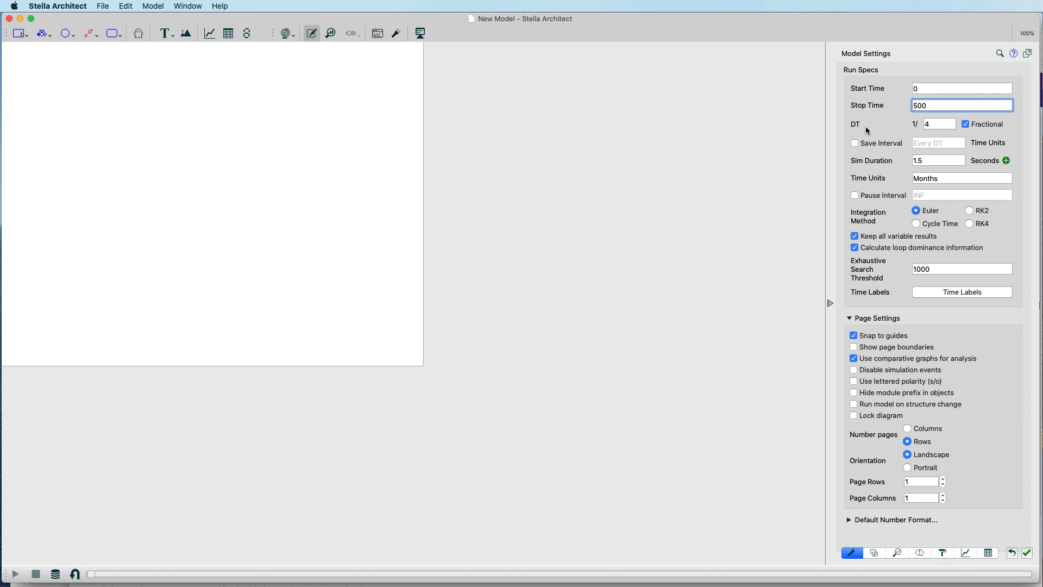
Set the model's DT to 1/2 in the run specs
click(927, 124)
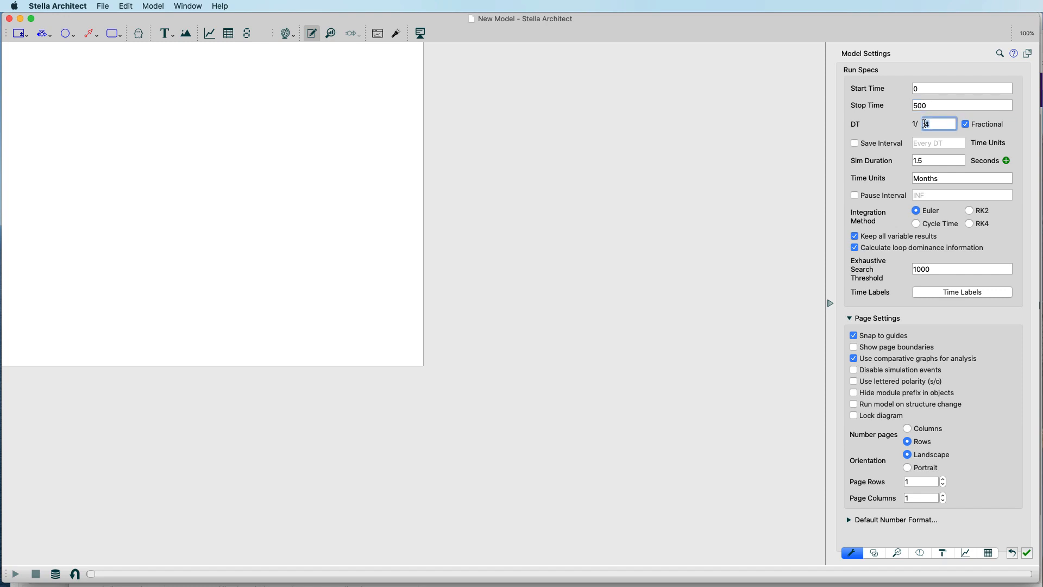
text(2)
click(278, 113)
Add a stock named "New Agents in Training" to the blank model canvas
click(19, 33)
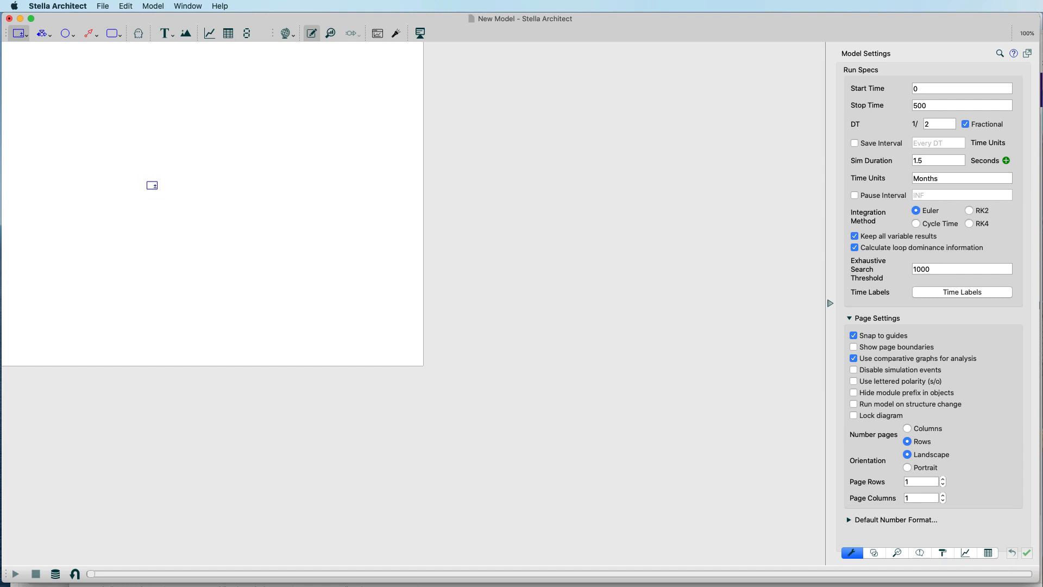
click(148, 188)
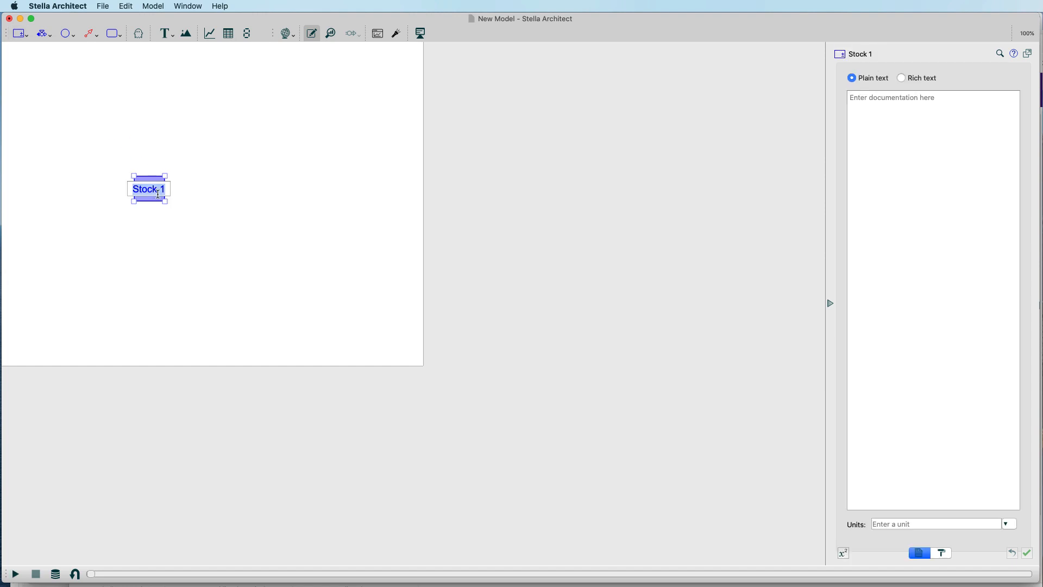
text(New Agents in Training)
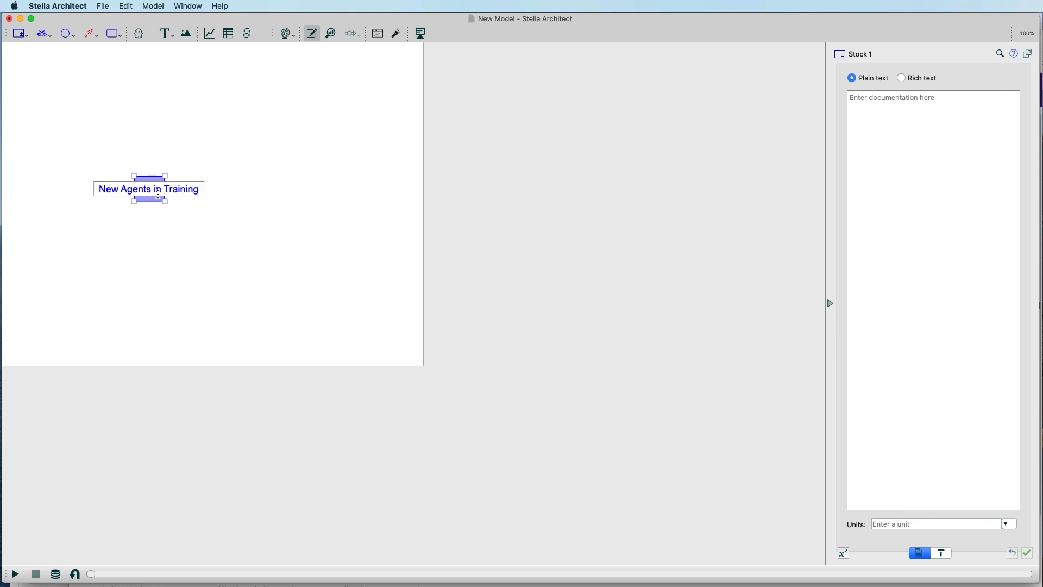
key(Return)
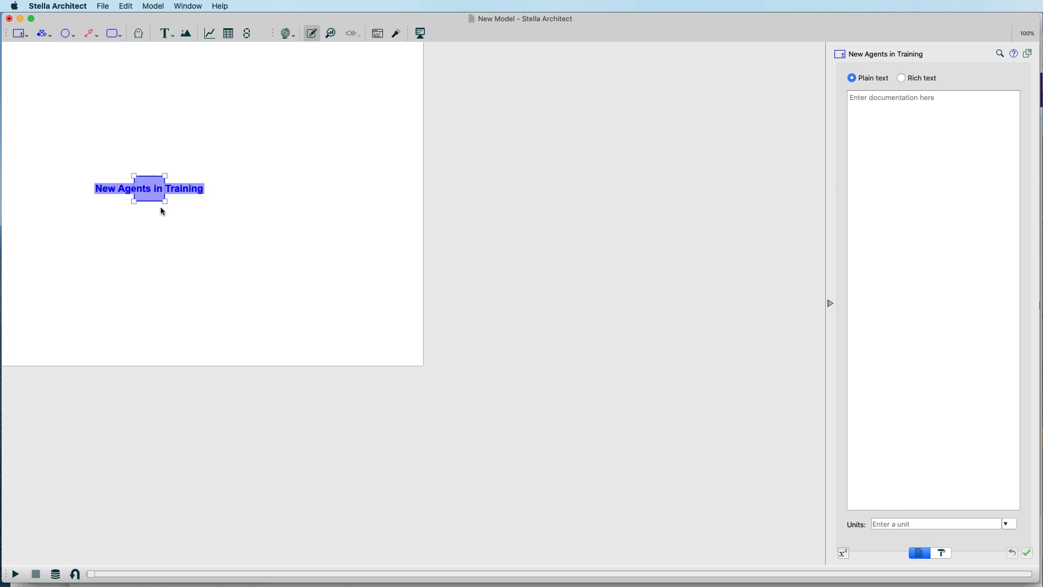
Enlarge the New Agents in Training stock to about 144 by 119 and break its name onto two lines before "in"
click(161, 205)
click(161, 204)
drag(165, 202, 213, 241)
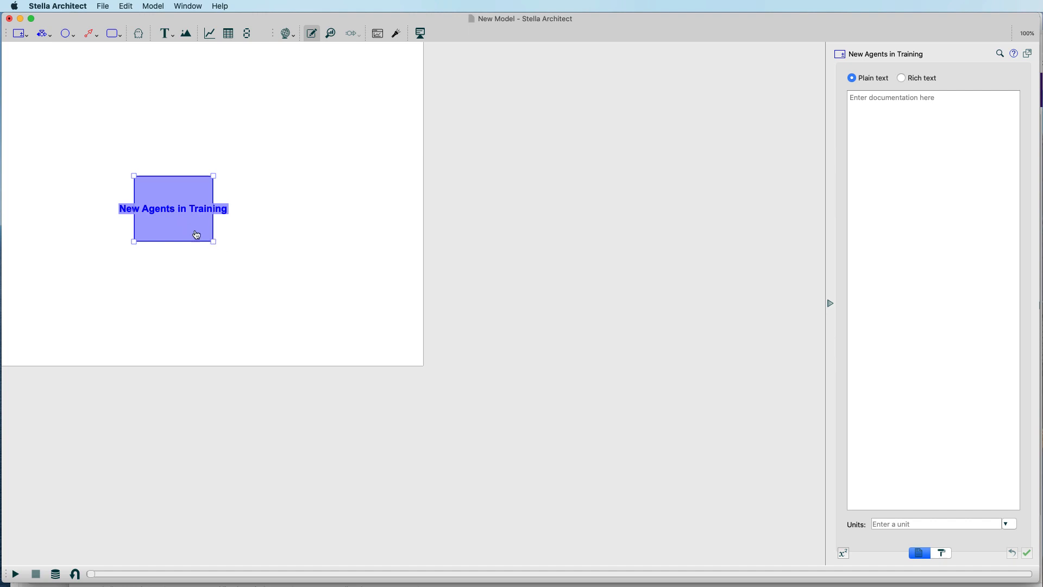
click(176, 210)
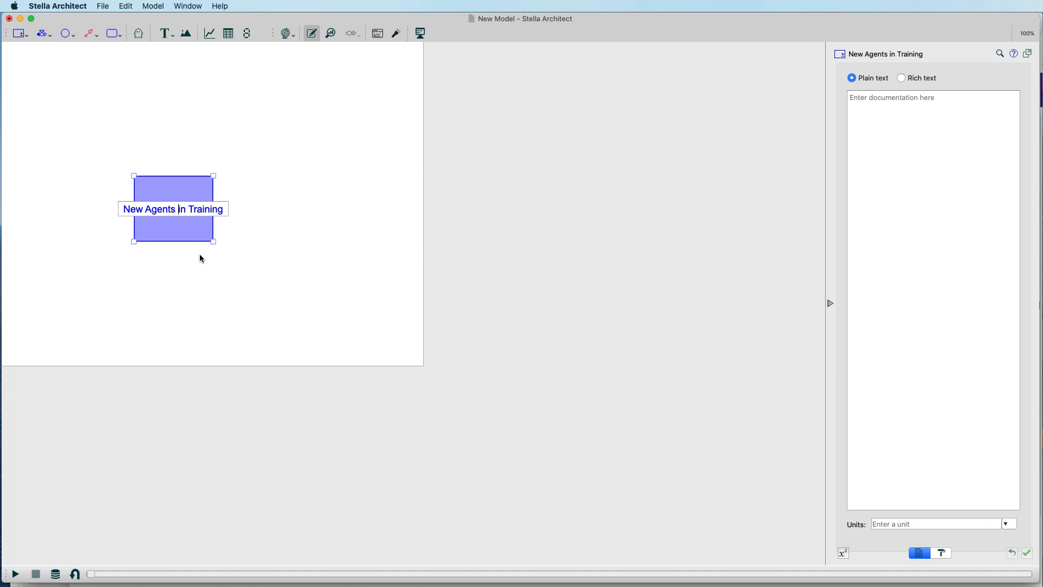
key(Return)
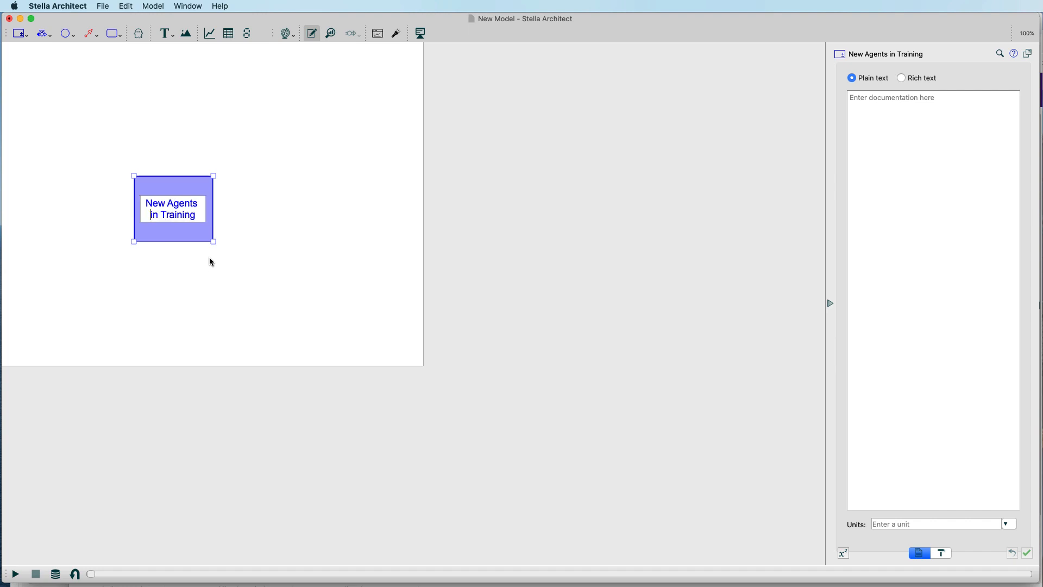
click(210, 256)
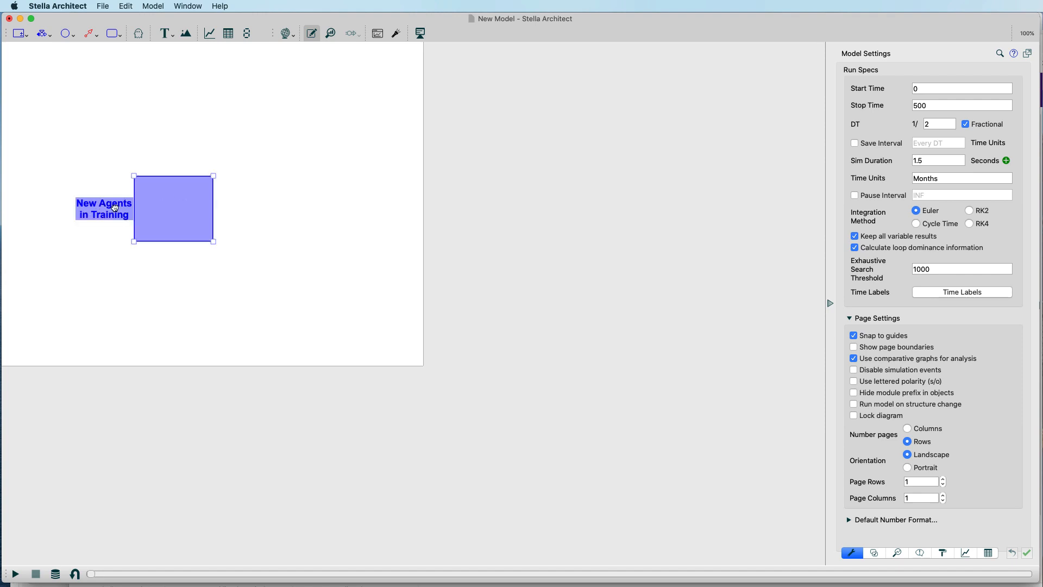
Move the New Agents in Training name label outside its box and back to the box's centre
drag(175, 216, 181, 143)
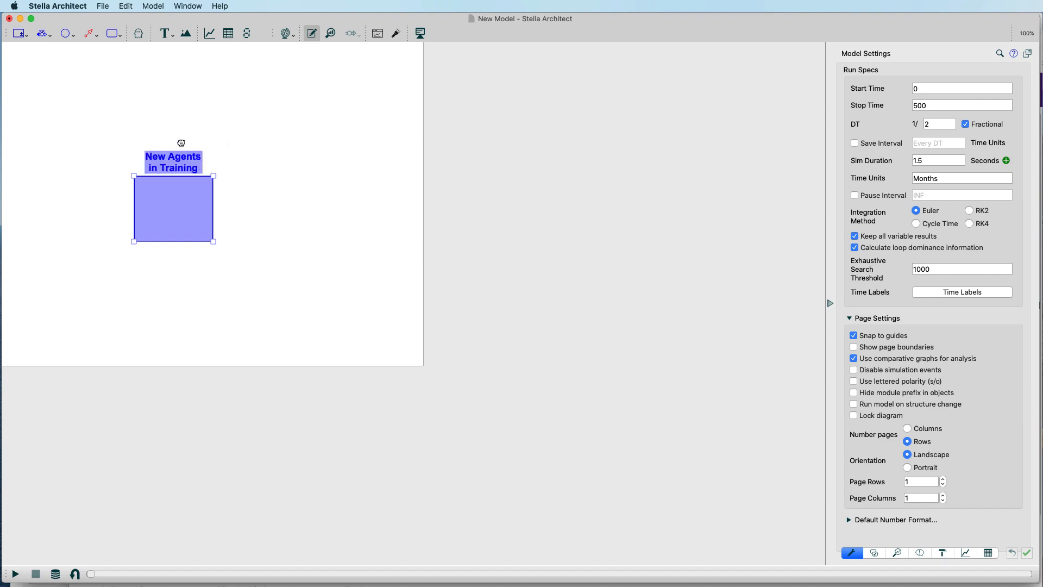
drag(181, 143, 178, 201)
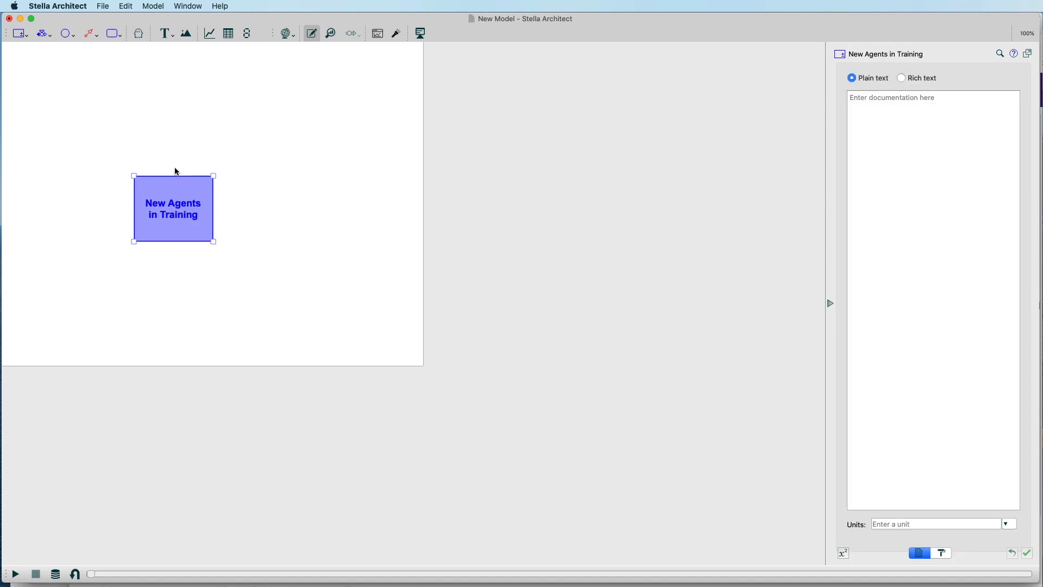
Add a second stock named "Agents on Active Duty" beside New Agents in Training
click(20, 34)
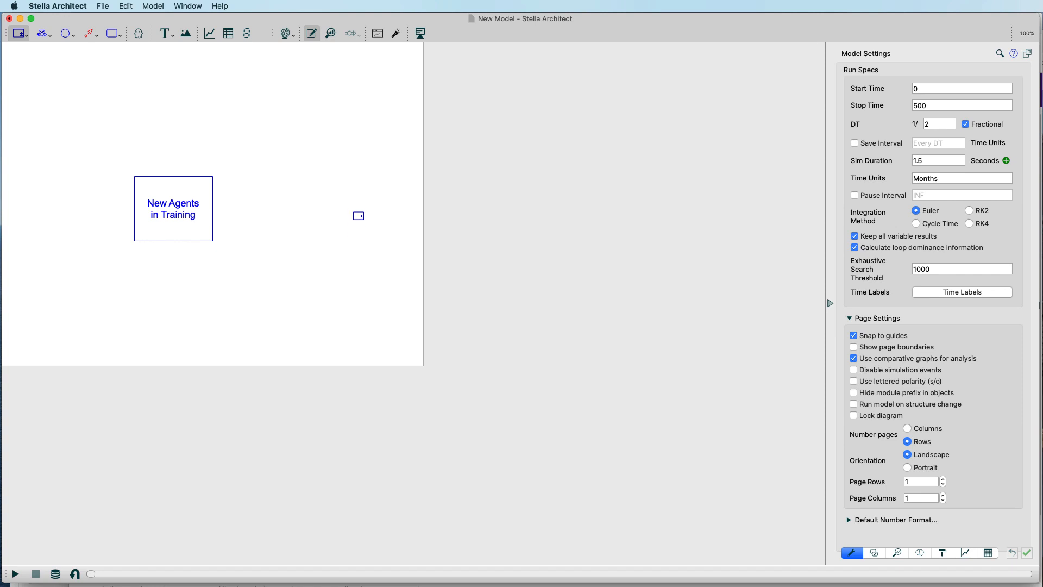
click(359, 214)
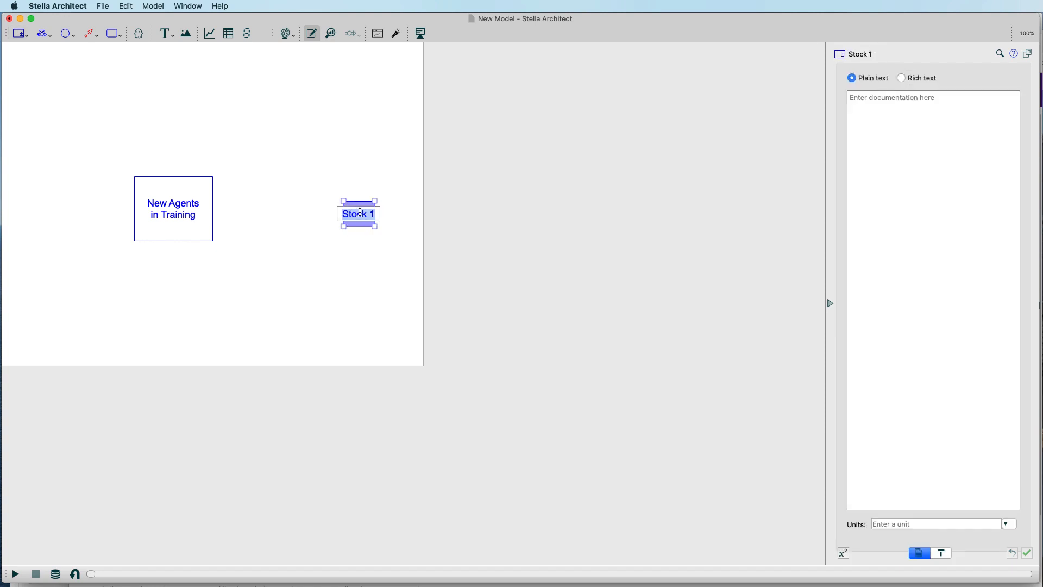
text(Agents on Active Duty)
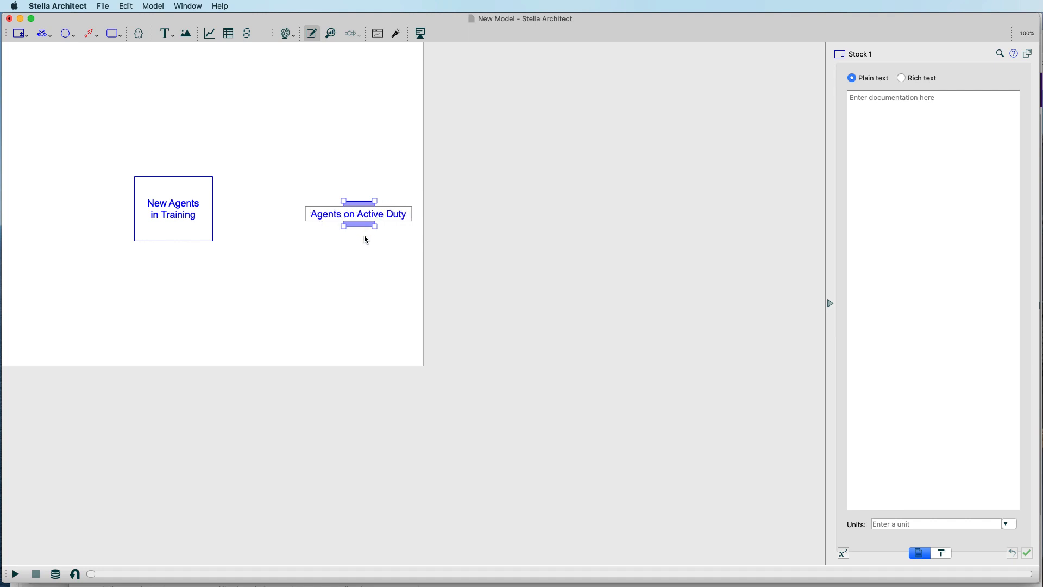
key(Return)
click(292, 234)
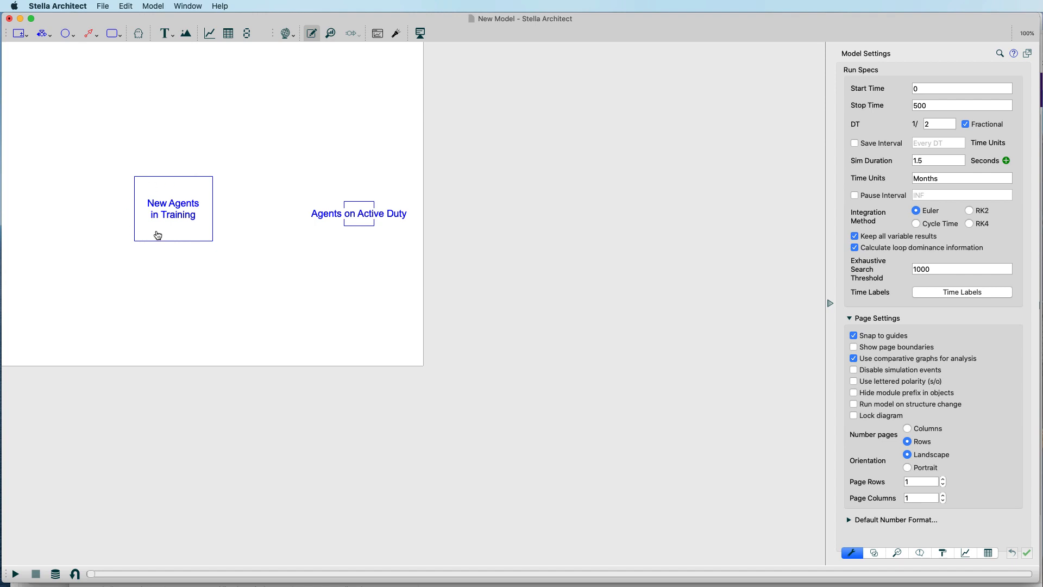
Match the Agents on Active Duty stock to the first one at width 144 and height 119, and break its name before "Active"
click(197, 241)
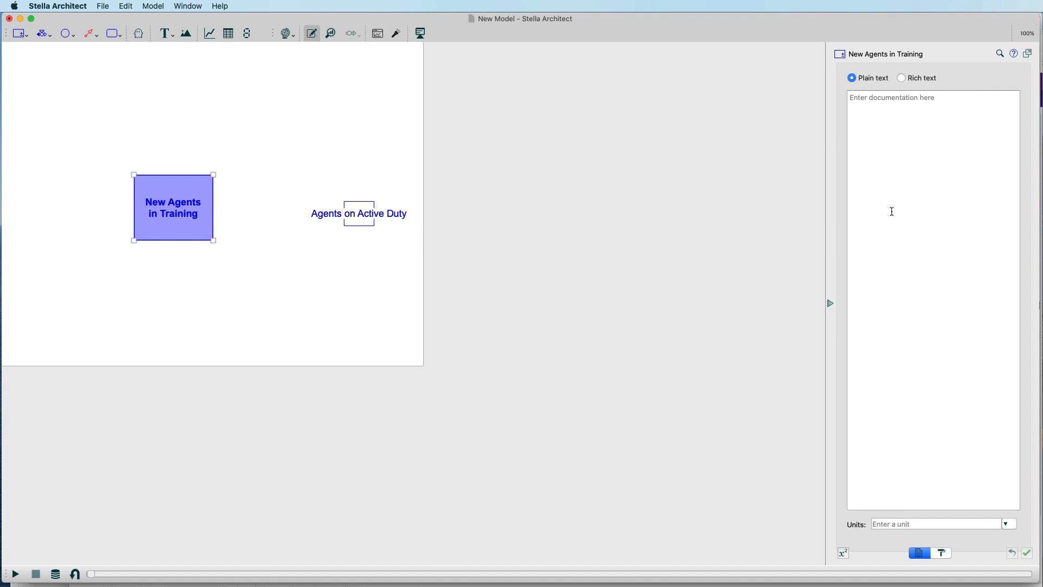
click(944, 556)
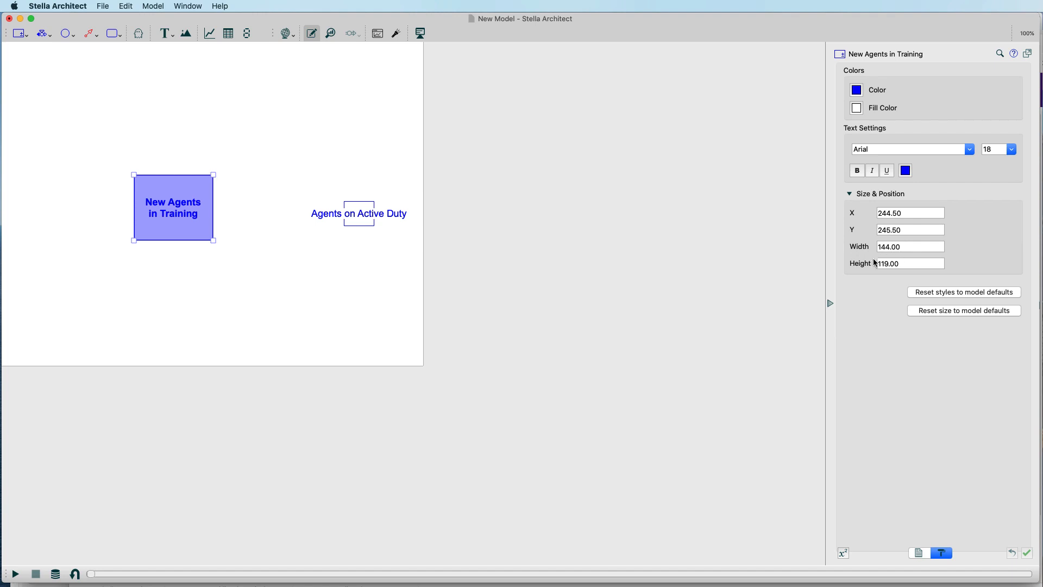
click(361, 230)
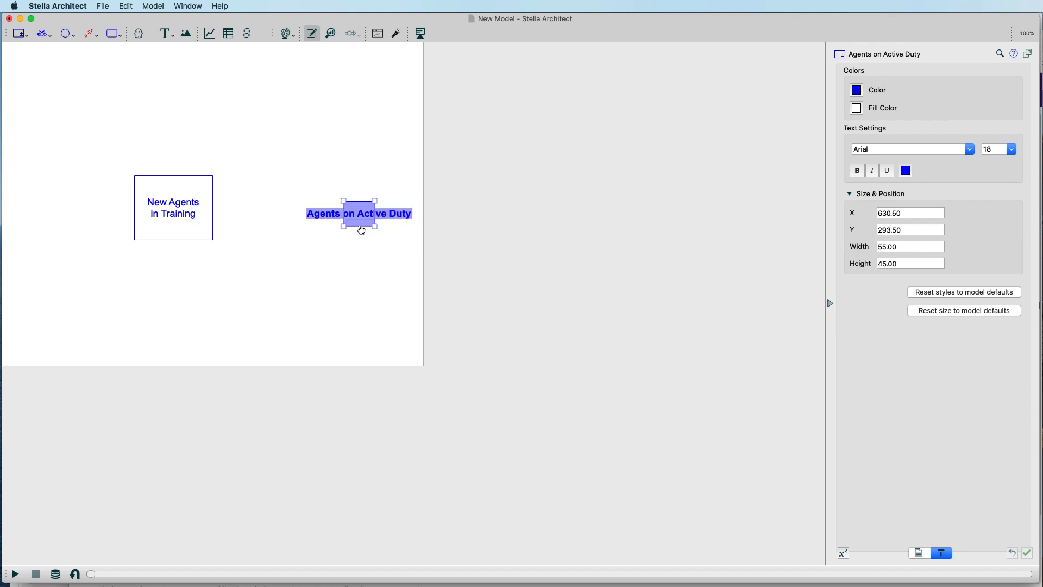
double_click(902, 247)
text(144)
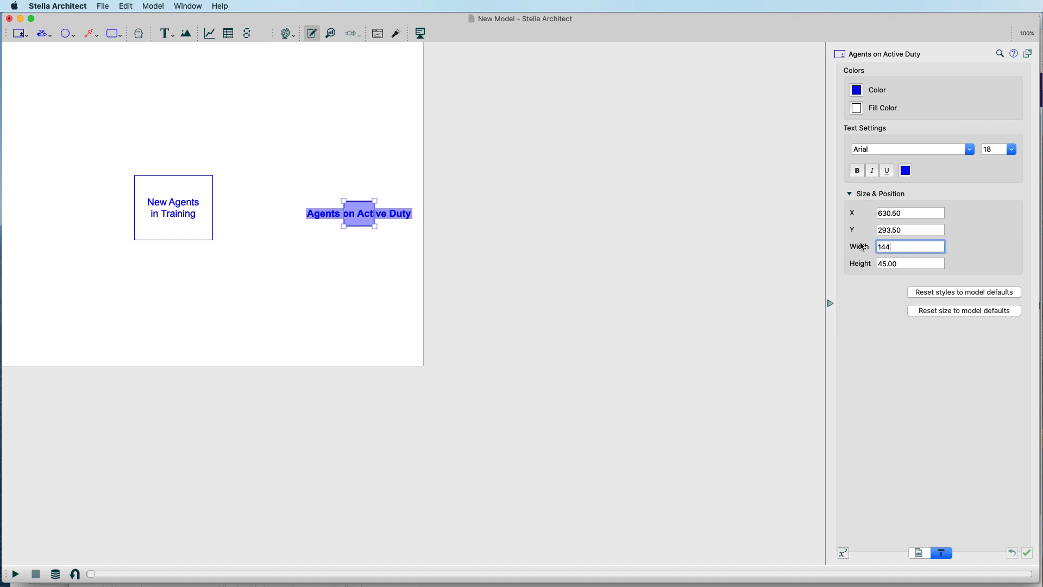
key(Tab)
text(119)
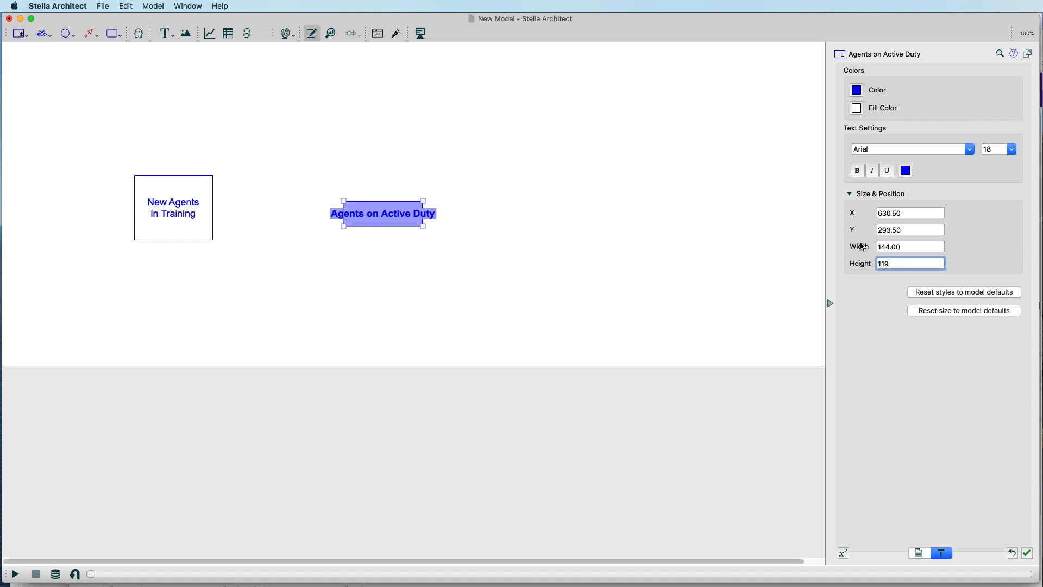
key(Return)
click(384, 234)
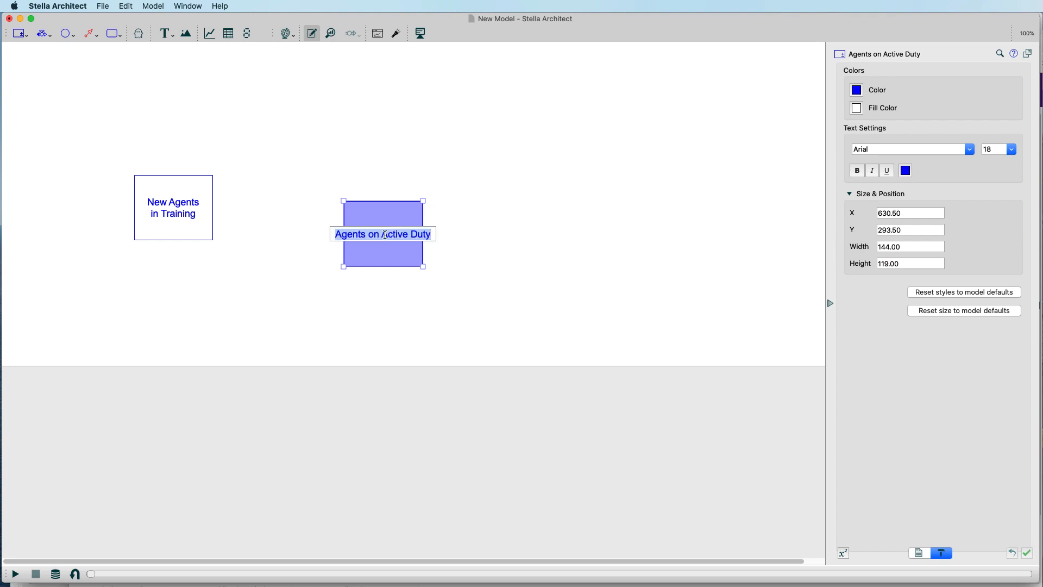
click(395, 245)
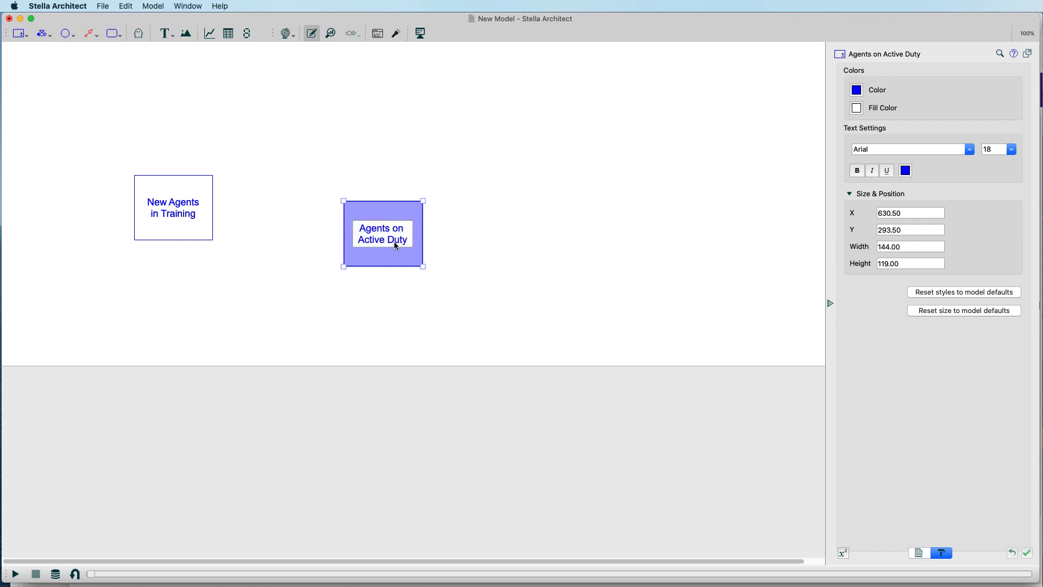
Move both stocks lower on the canvas, level at Y about 464, with Agents on Active Duty well apart from New Agents in Training
drag(397, 209, 467, 184)
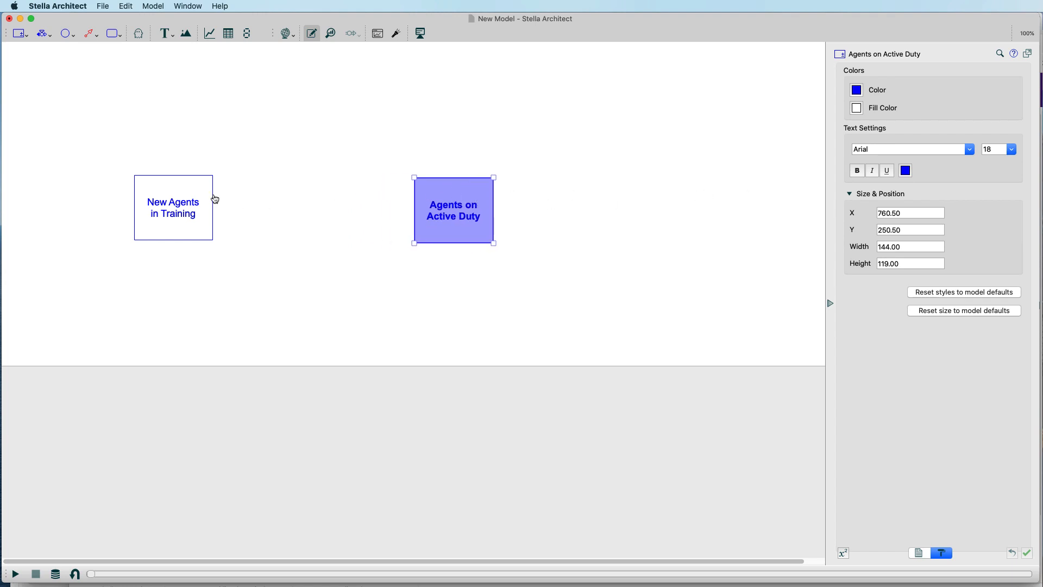
drag(207, 189, 243, 323)
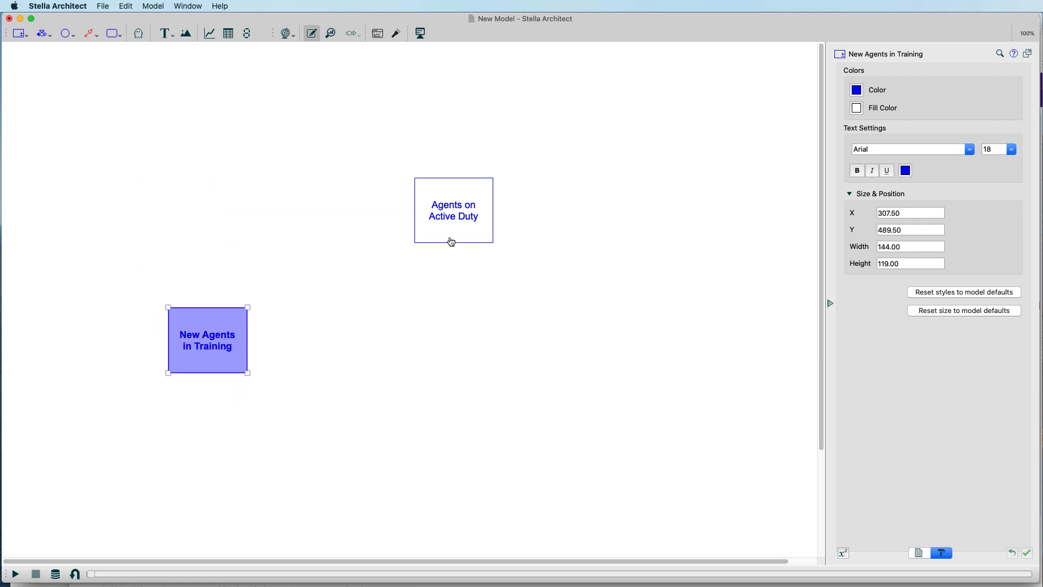
drag(450, 240, 459, 355)
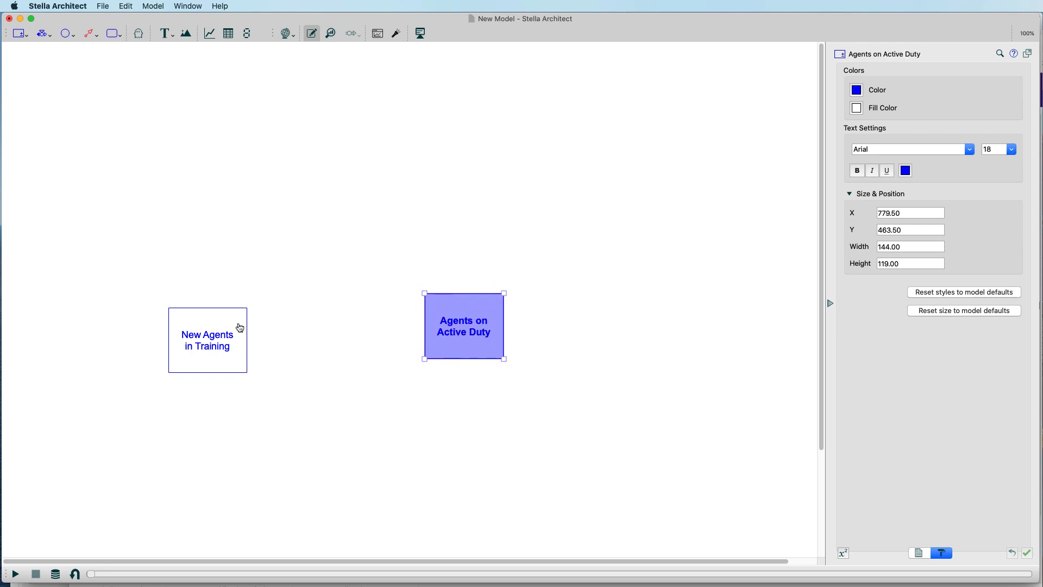
drag(240, 327, 239, 304)
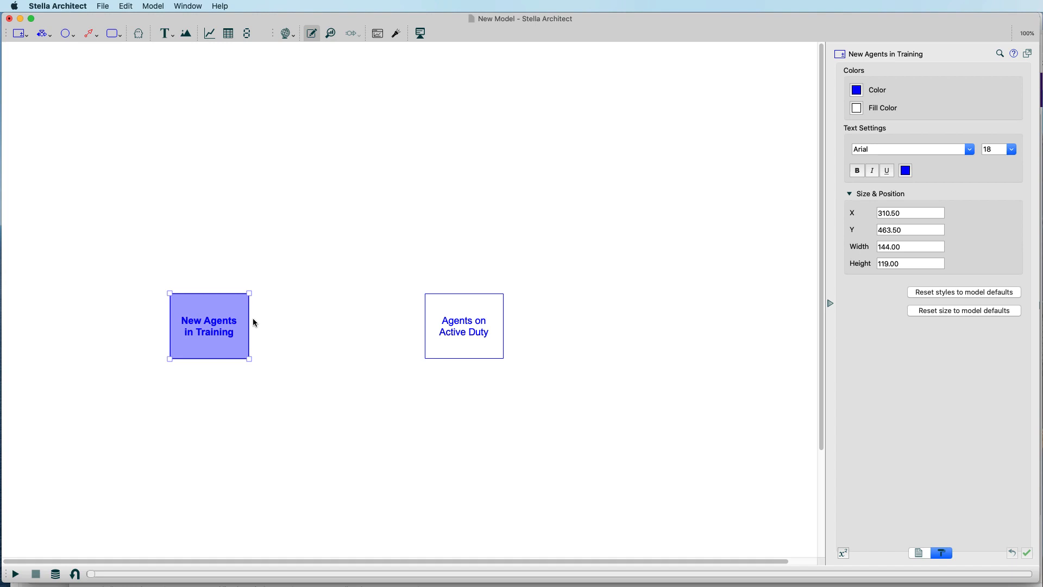
Add a third stock named "Corrupt Agents" above Agents on Active Duty
click(19, 33)
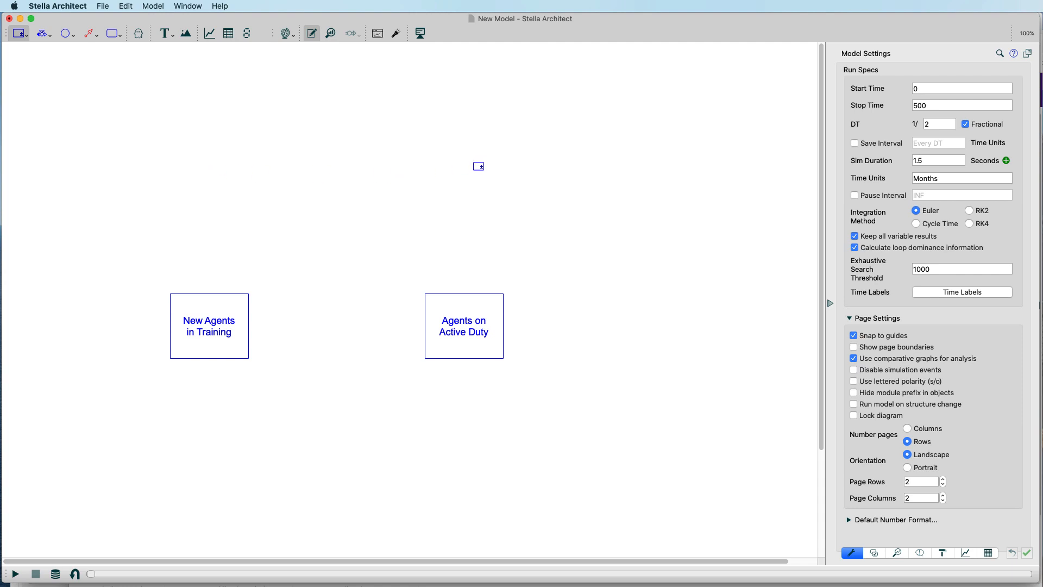
click(465, 149)
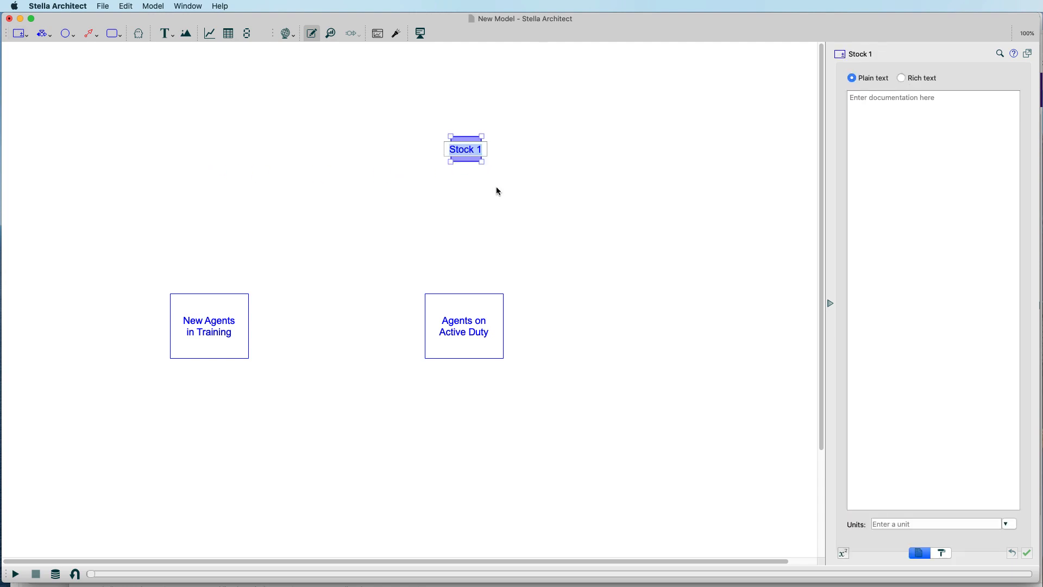
text(Corrupt Agents)
click(497, 190)
Set the Corrupt Agents stock to width 144 and height 119, and align it directly above Agents on Active Duty
click(473, 163)
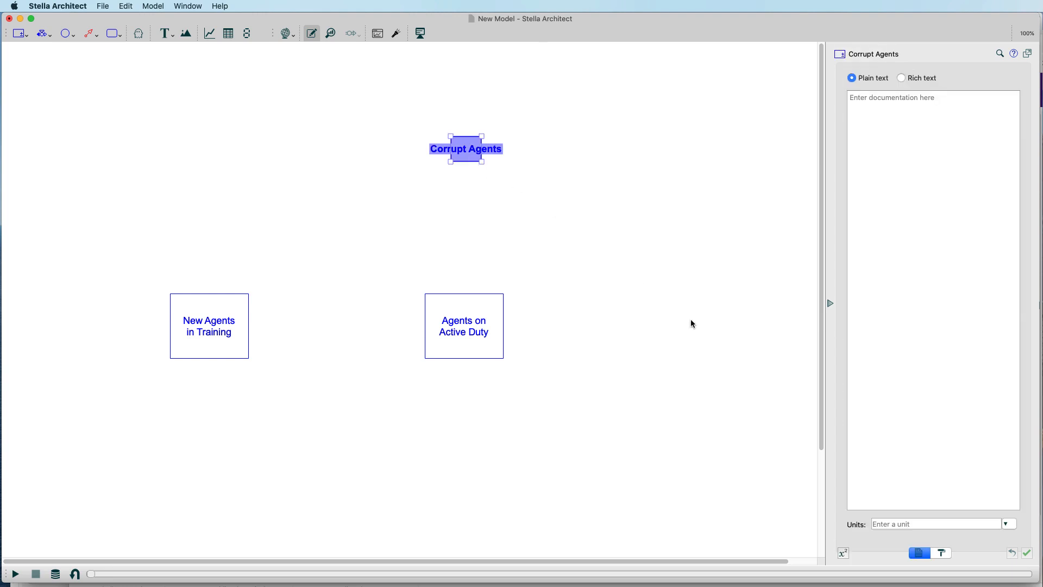
click(941, 553)
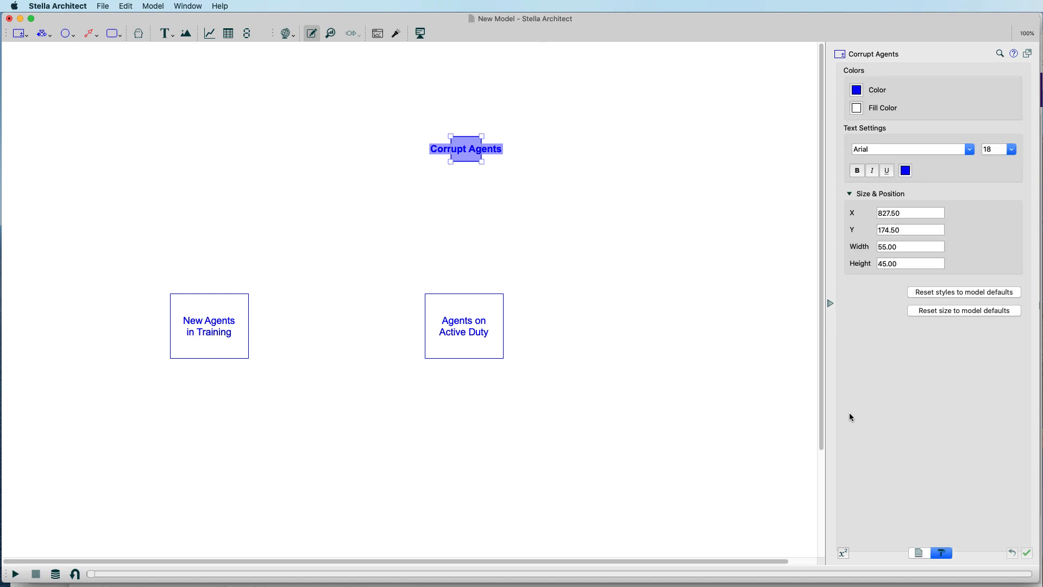
click(900, 247)
text(144)
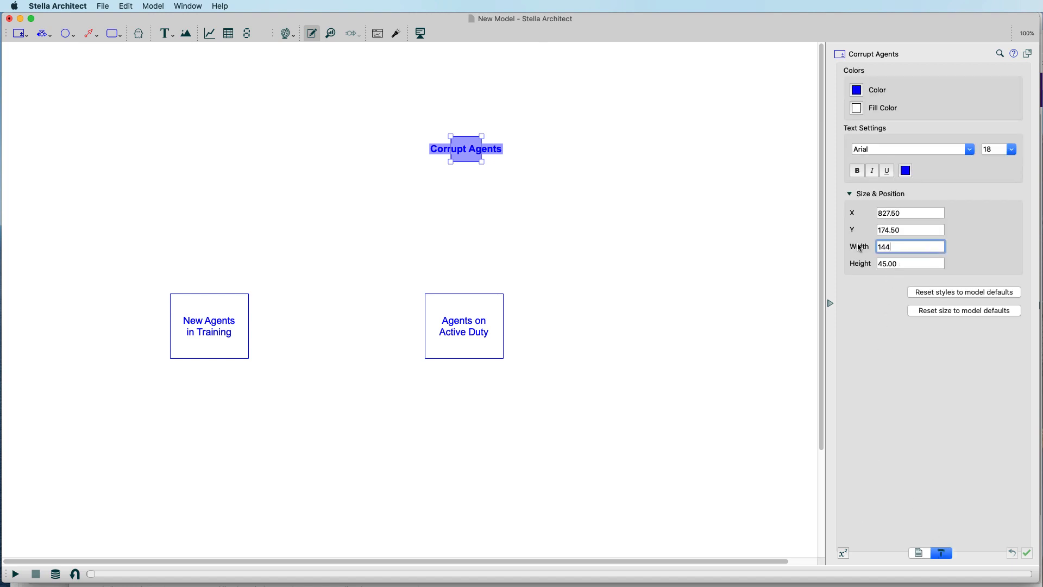
key(Tab)
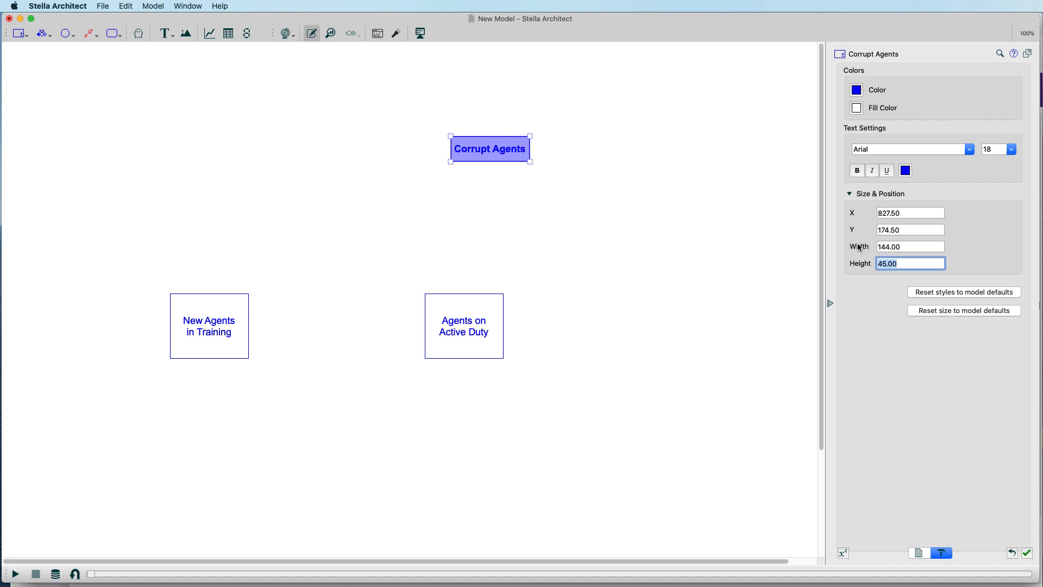
text(119)
key(Return)
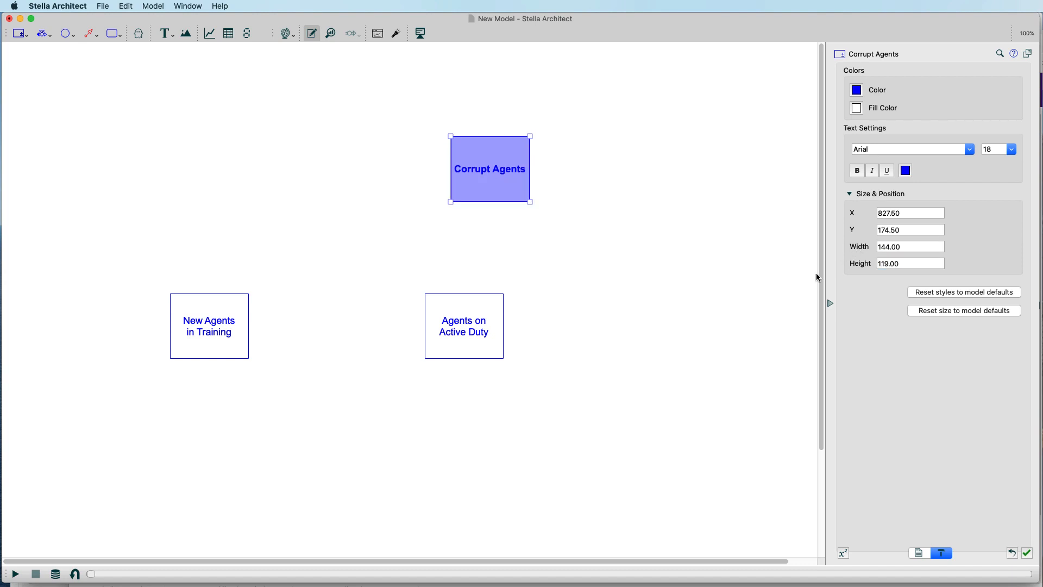
drag(501, 198, 477, 176)
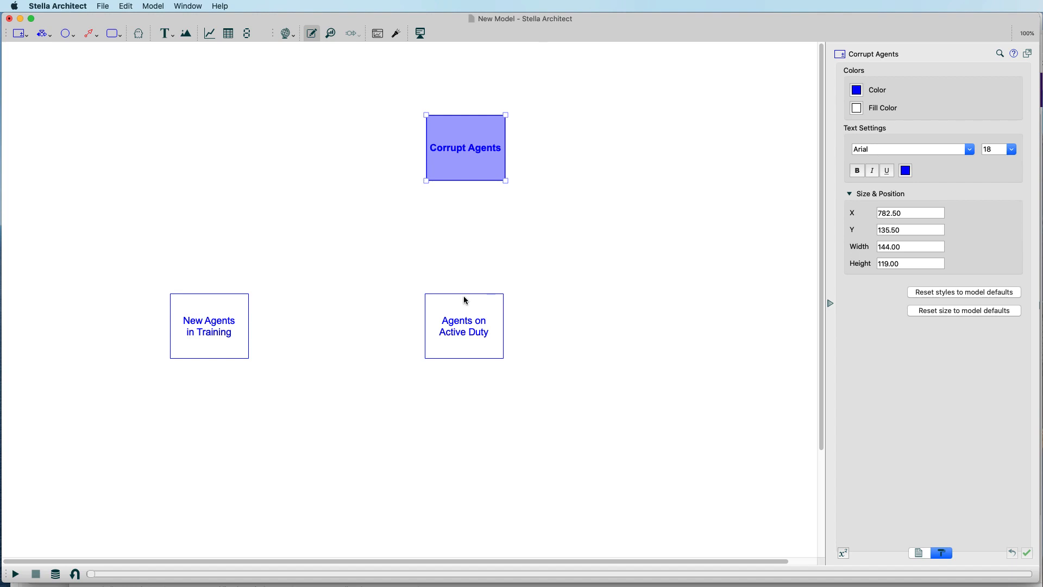
Add a fourth stock named "Injured Agents in Recovery" below Agents on Active Duty
click(19, 33)
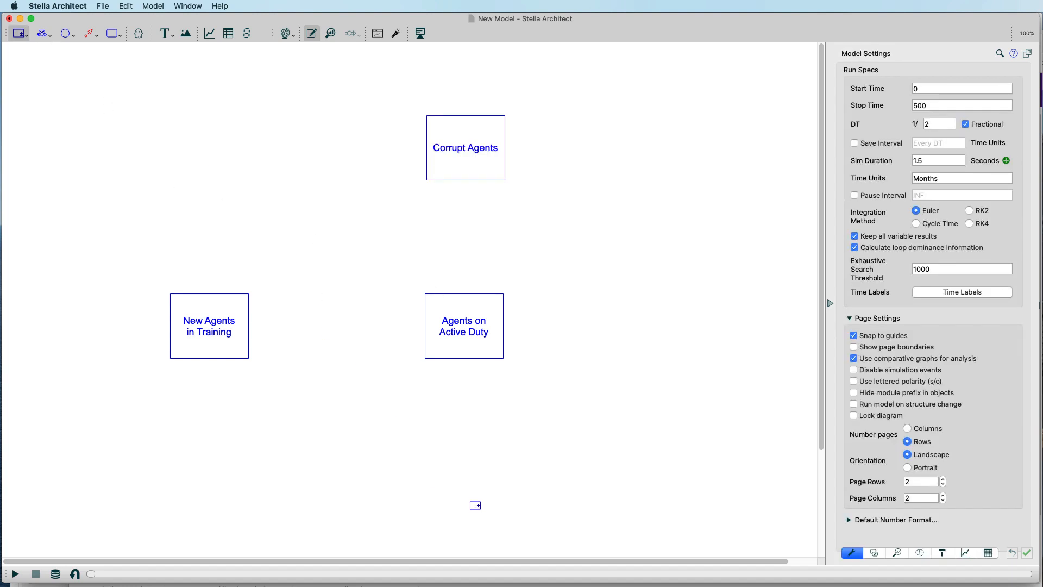
click(458, 499)
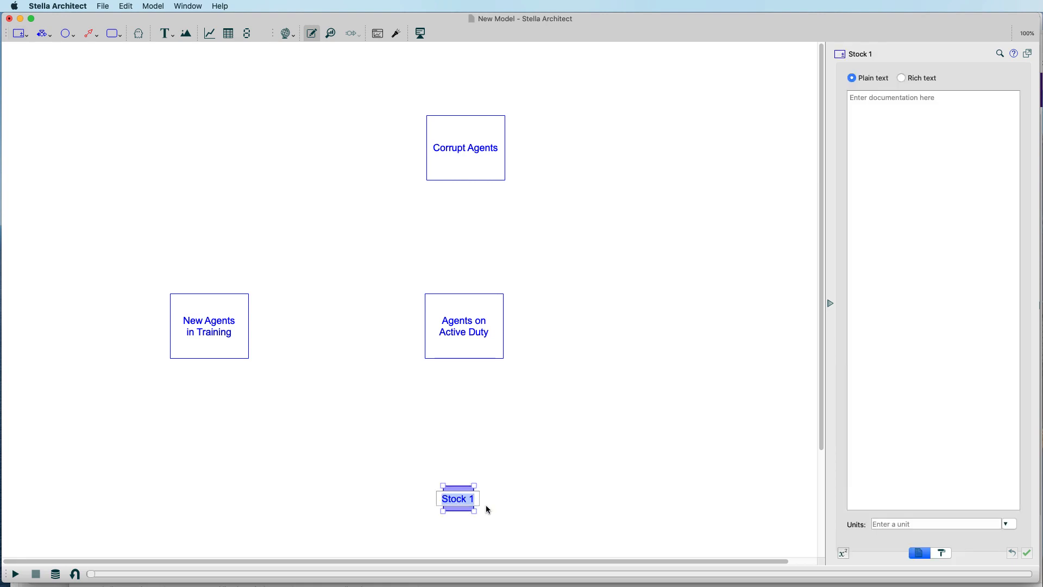
text(A)
key(BackSpace)
key(BackSpace)
text(Injured Agents in Re)
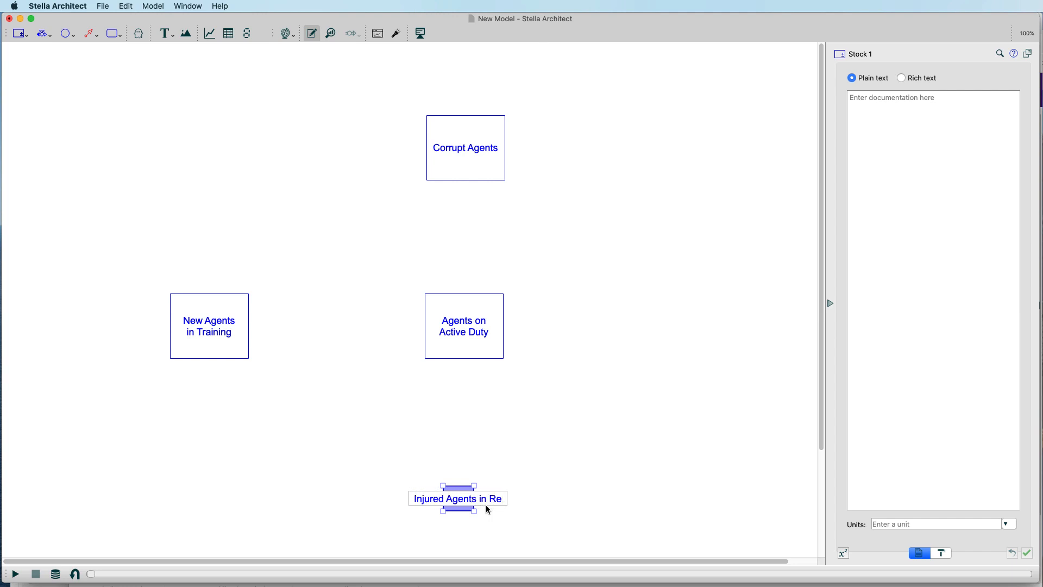
text(covery)
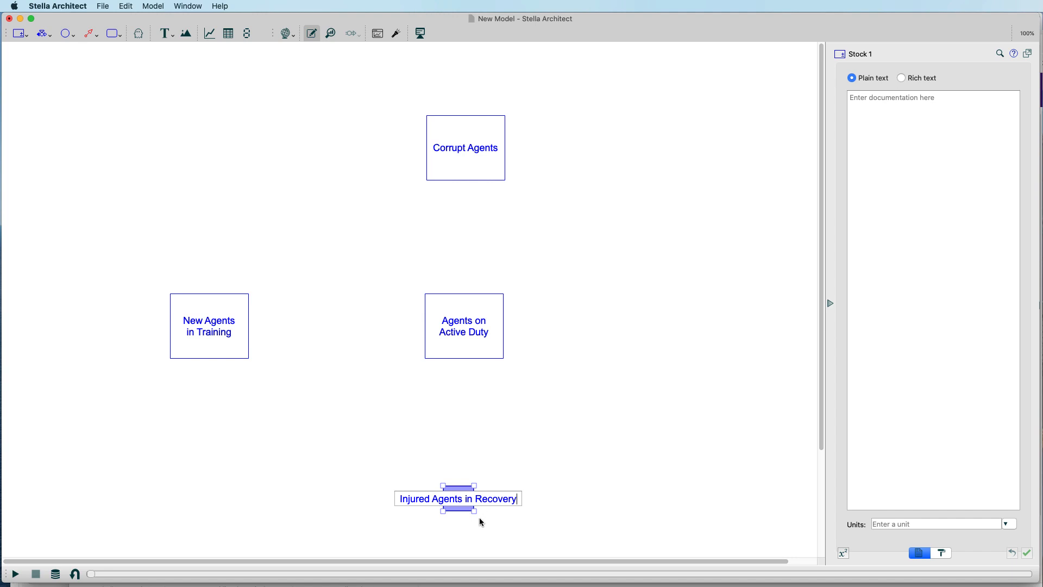
click(479, 517)
Set the Injured Agents in Recovery stock to width 144 and height 119
click(463, 510)
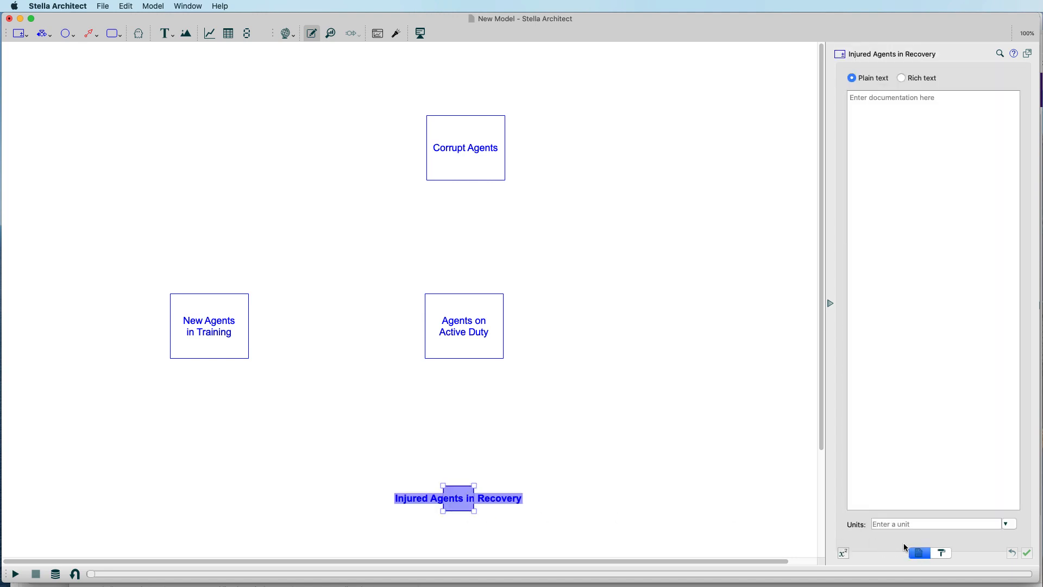
click(940, 553)
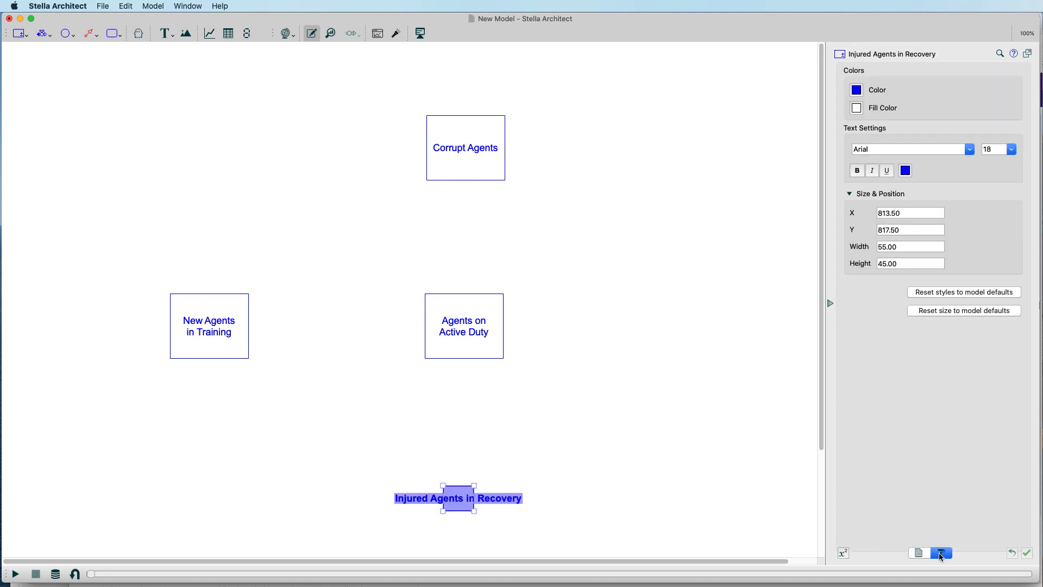
click(906, 247)
text(144)
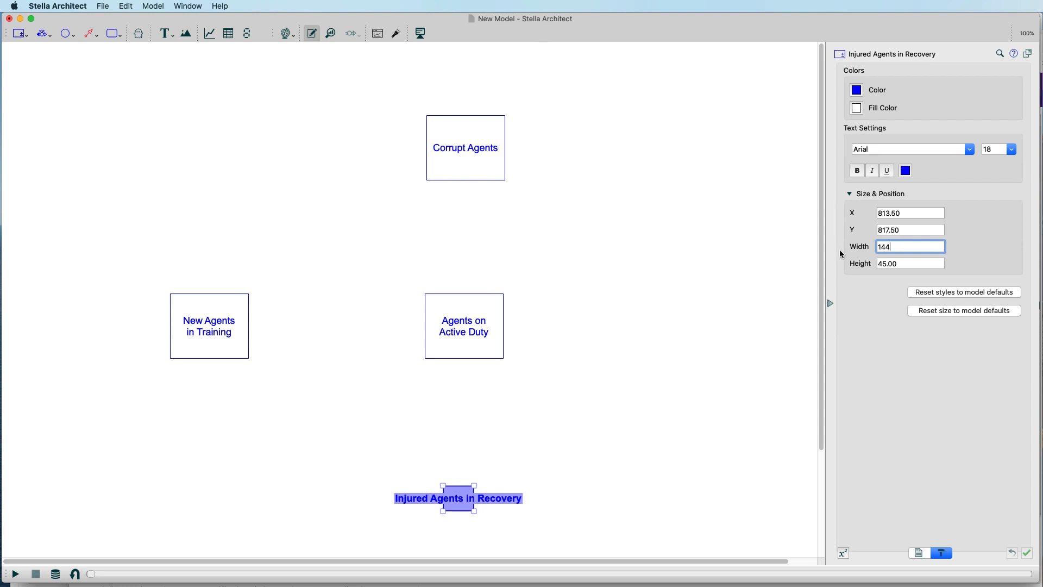
key(Tab)
text(119)
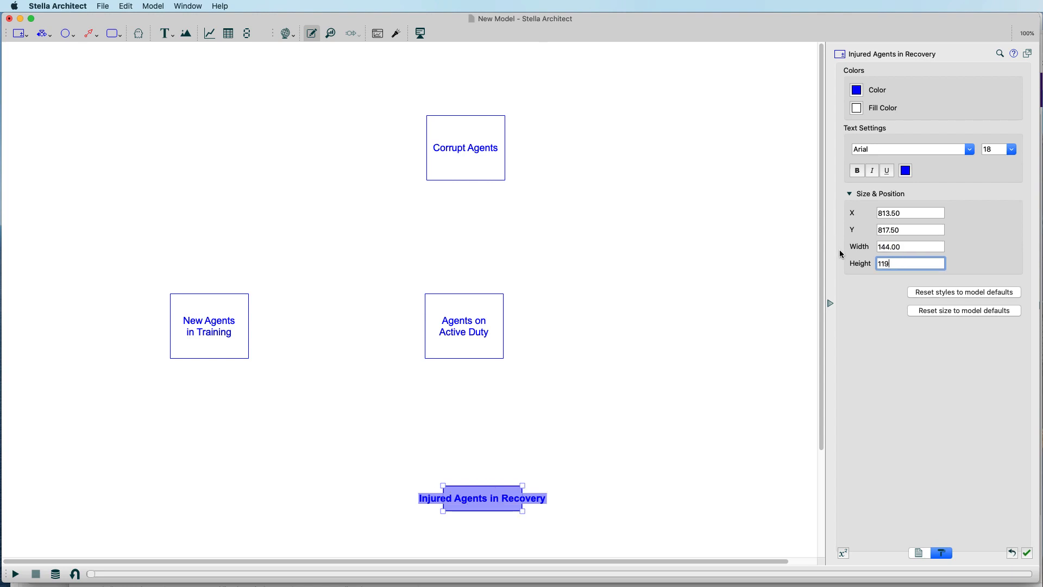
key(Return)
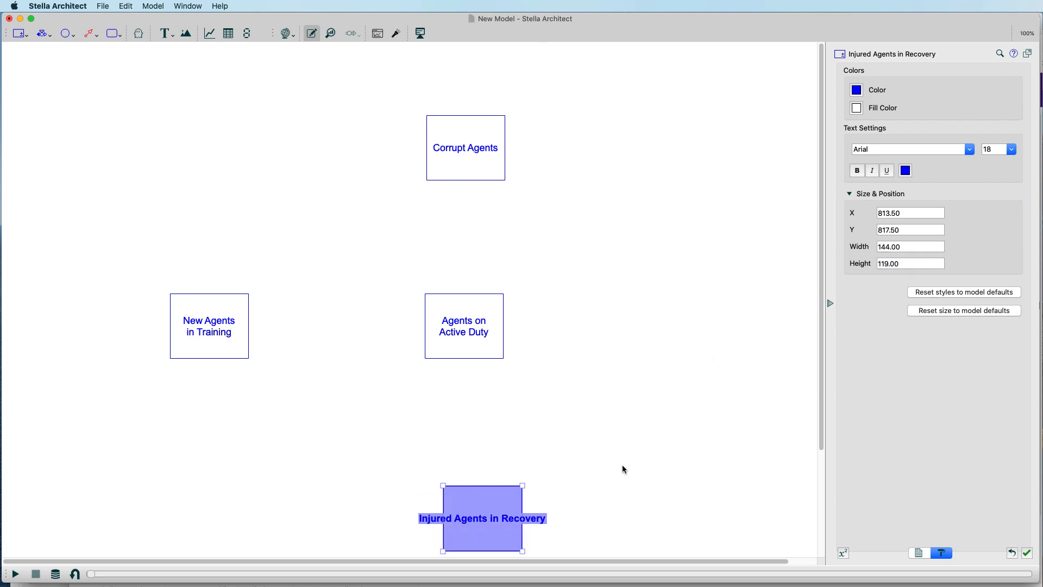
Break the Injured Agents in Recovery name before "in", and move that stock and Corrupt Agents closer to Agents on Active Duty
double_click(491, 520)
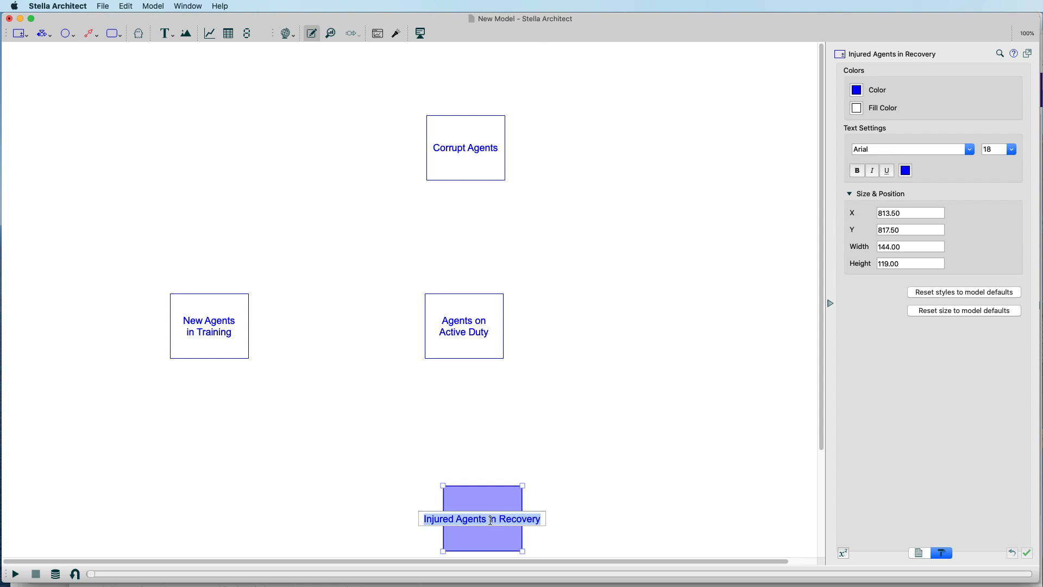
click(491, 521)
key(Return)
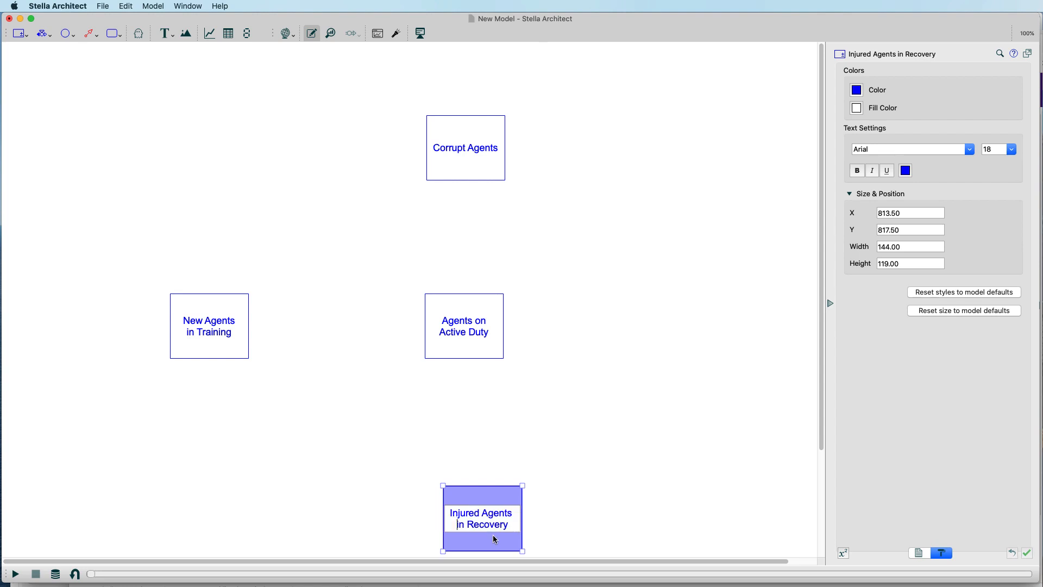
click(601, 445)
drag(495, 495, 472, 457)
drag(480, 168, 482, 189)
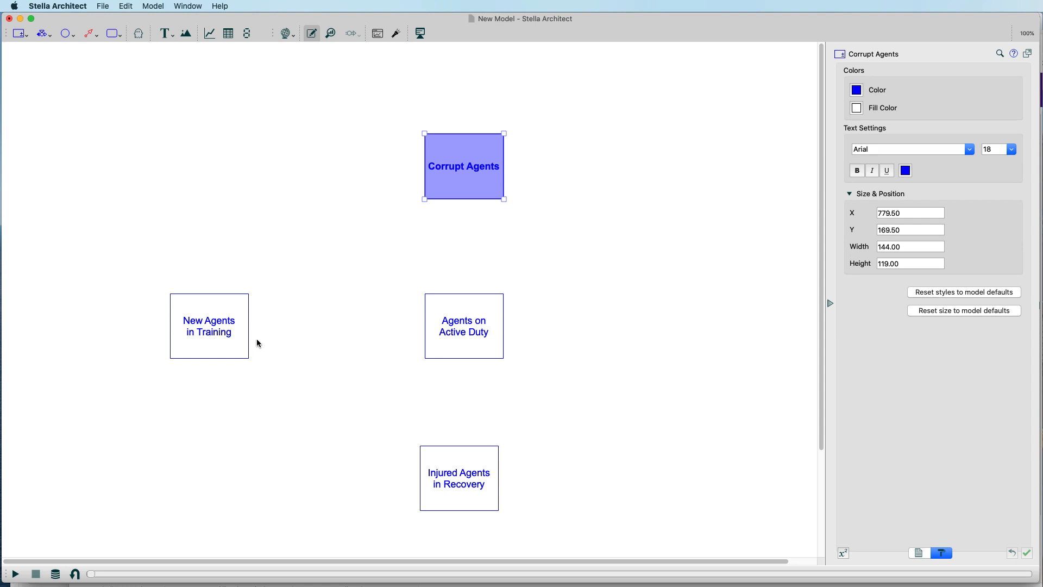
Add a flow named "New Recruits" from a cloud into the New Agents in Training stock
click(44, 36)
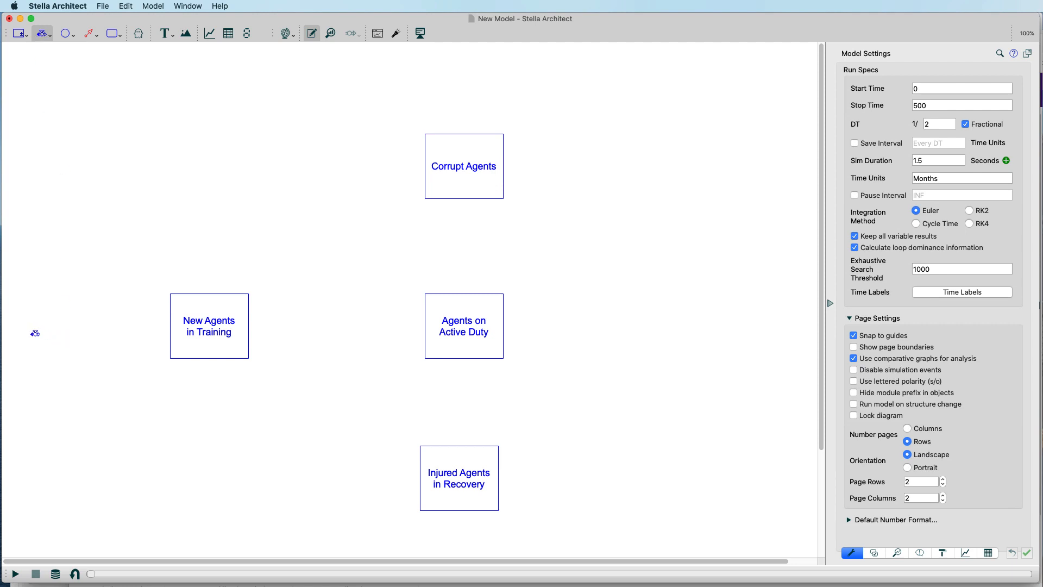
drag(34, 333, 210, 331)
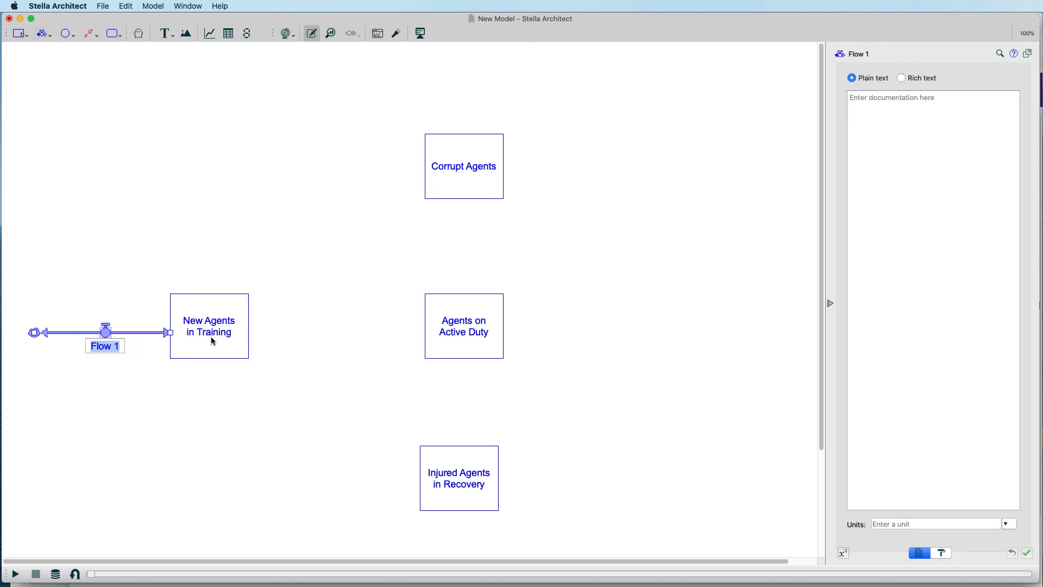
text(New Recruits)
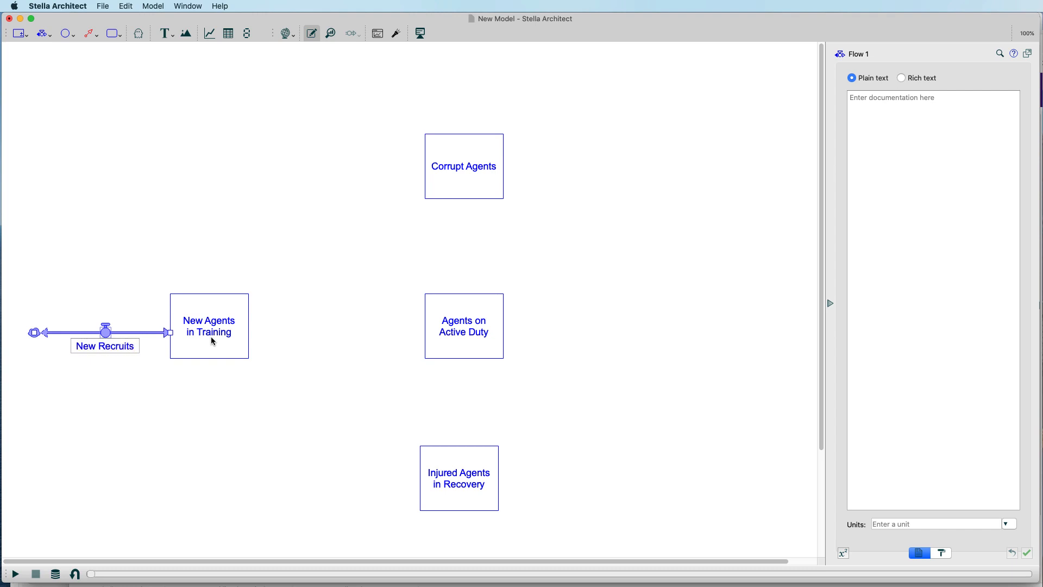
click(140, 365)
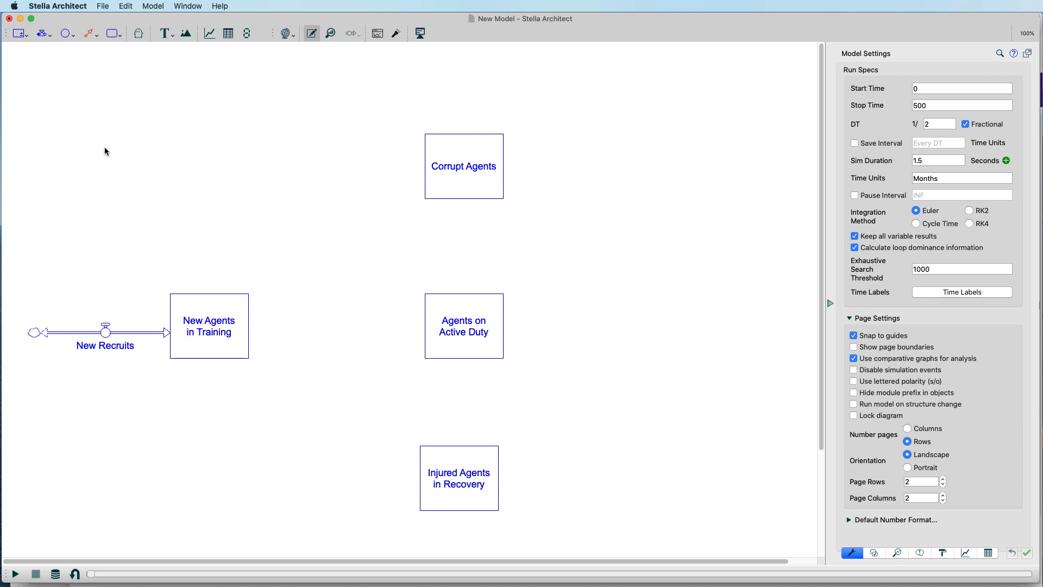
Add a flow named "Deployed to the Field" from New Agents in Training to Agents on Active Duty
click(45, 36)
drag(218, 320, 462, 320)
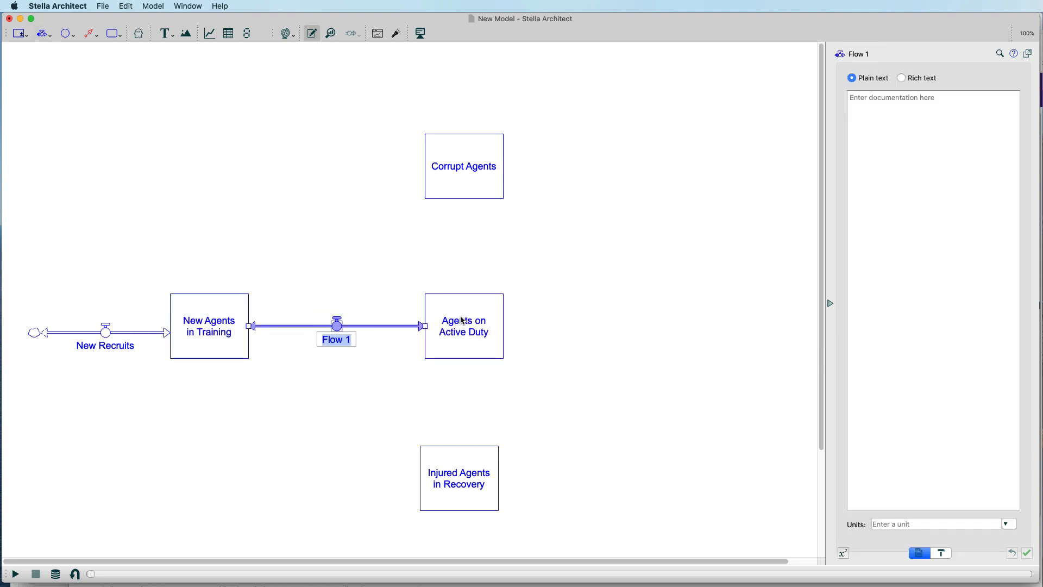
text(Deployed to R)
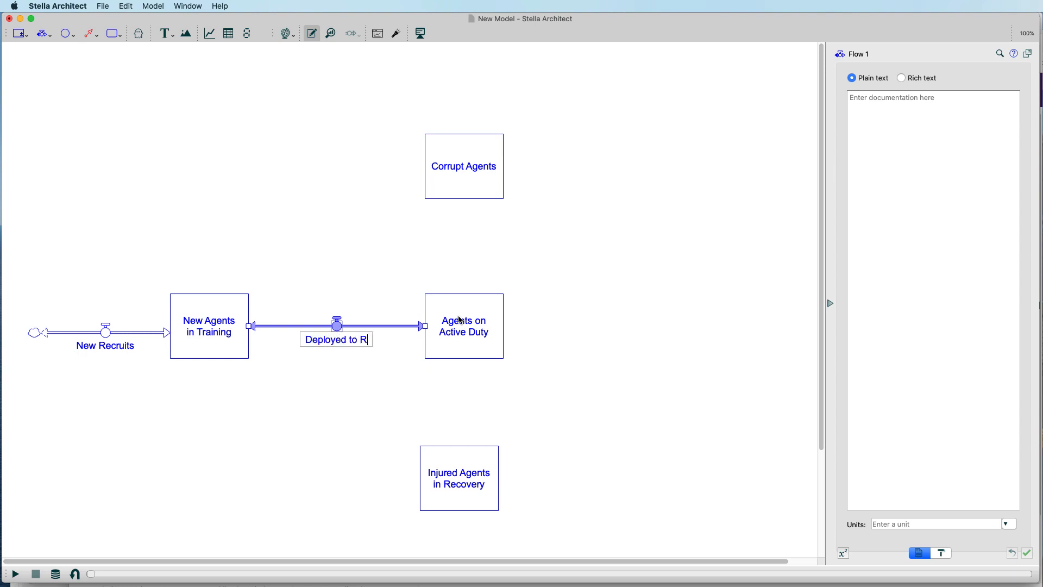
key(BackSpace)
text(the Field)
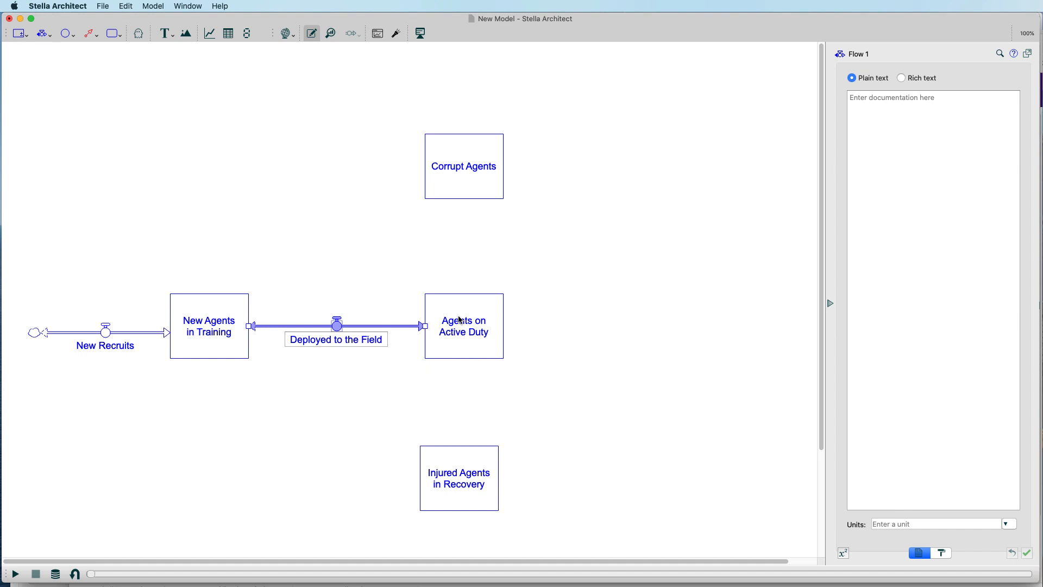
click(364, 360)
Break the Deployed to the Field flow's name onto two lines before "the Field"
double_click(344, 339)
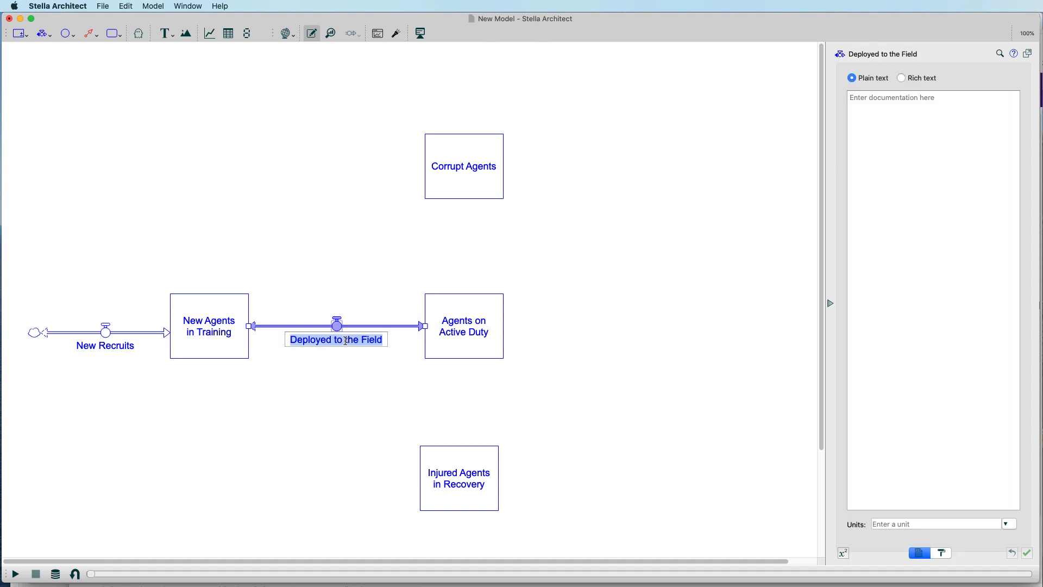
click(345, 339)
key(Return)
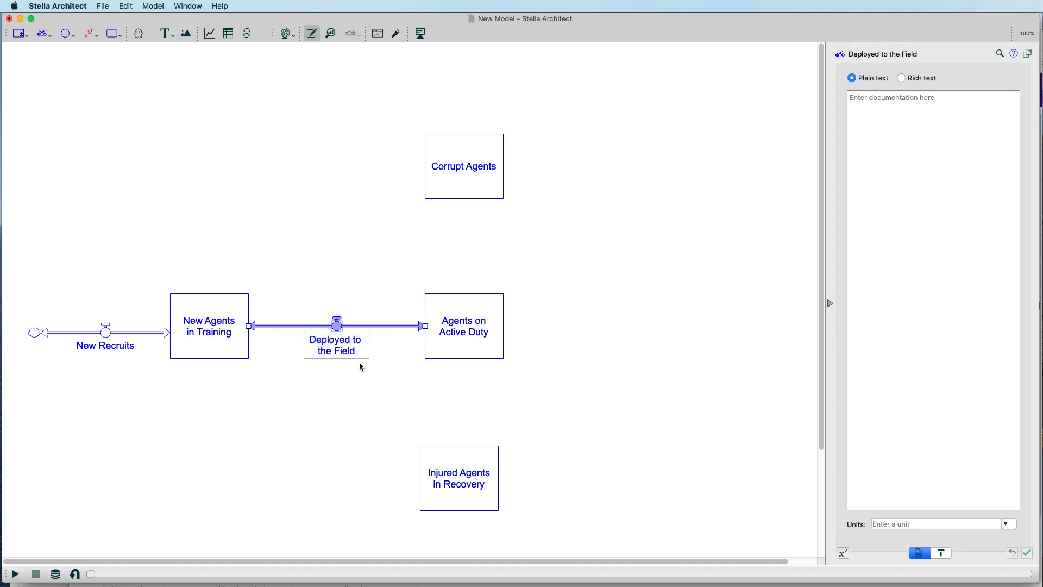
click(364, 380)
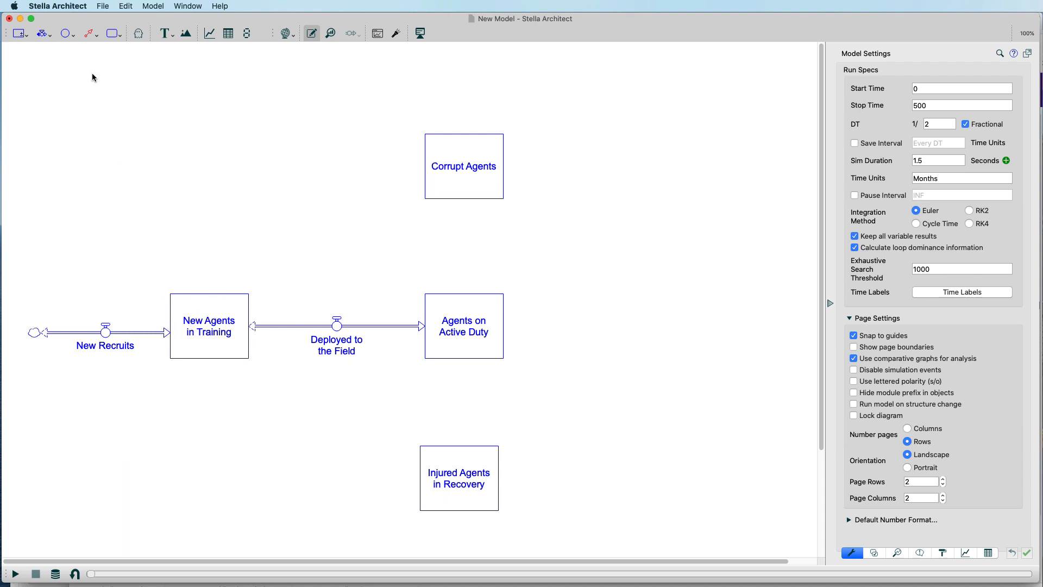
Add a downward outflow named "Agents Washing Out" from New Agents in Training to a cloud
click(44, 34)
drag(211, 353, 211, 470)
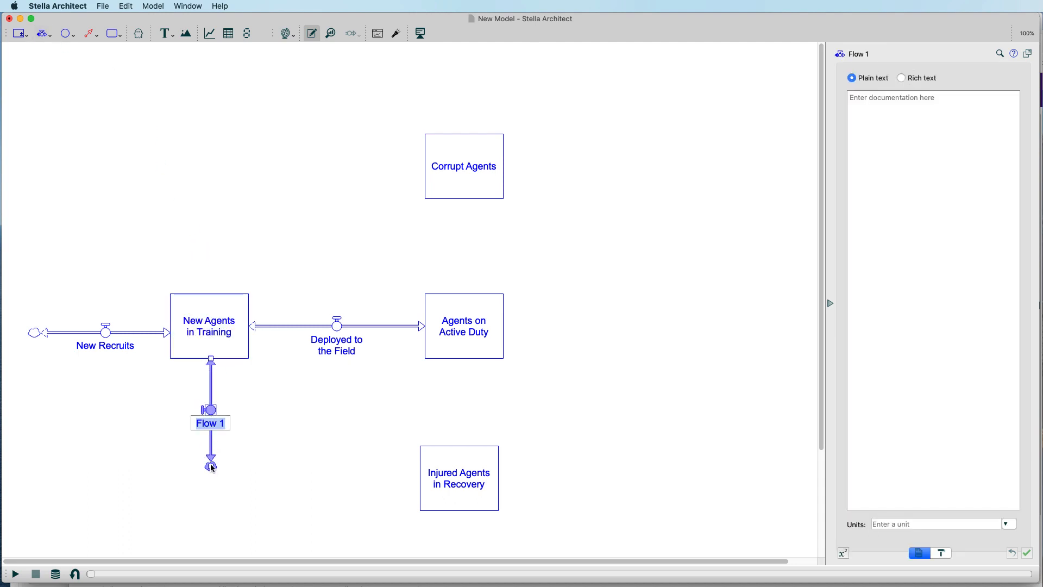
text(Agents w)
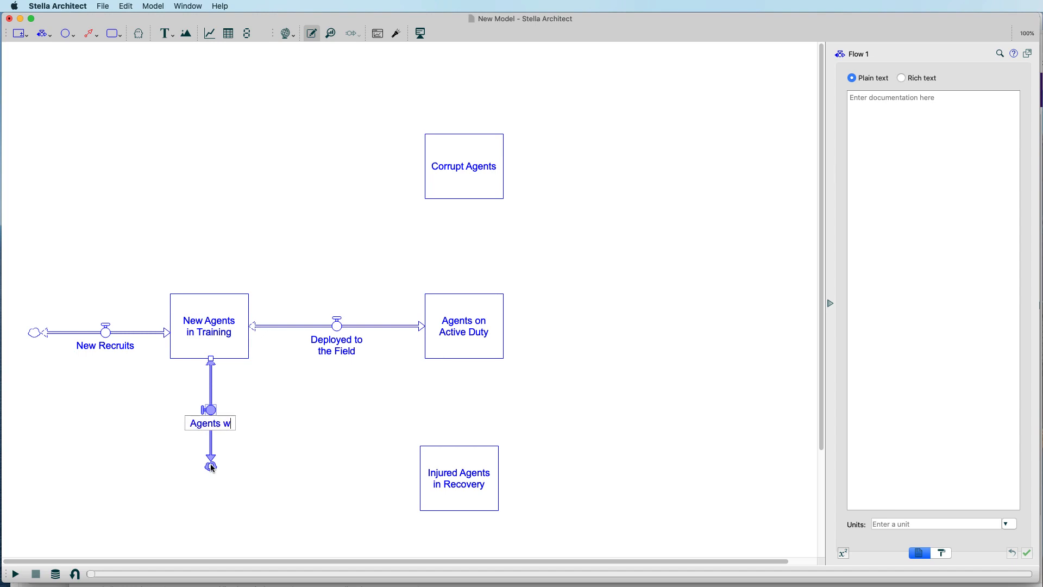
text(as)
key(BackSpace)
key(BackSpace)
key(BackSpace)
text(Washing)
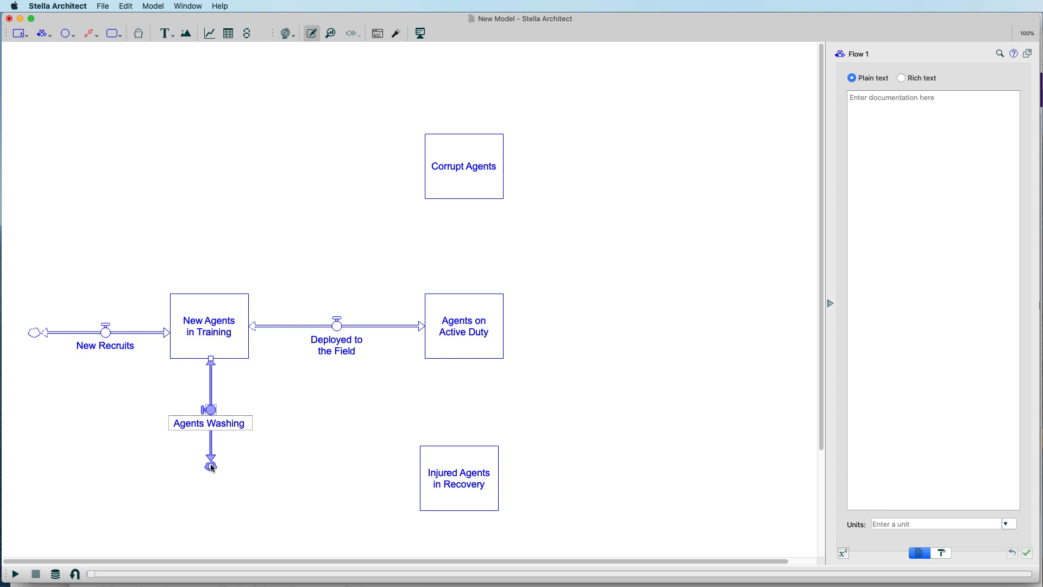
text( Out)
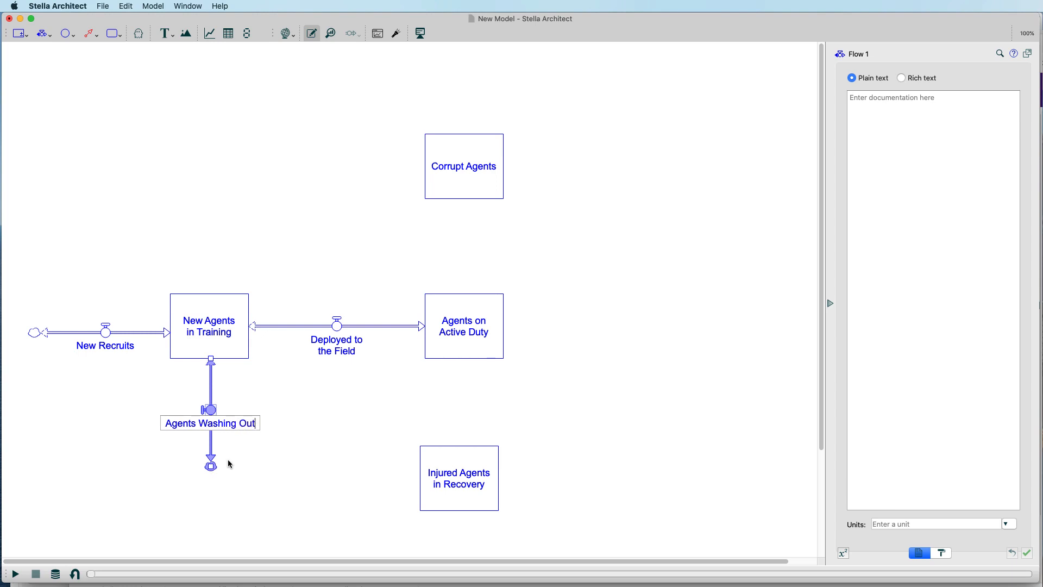
click(229, 462)
Place the Agents Washing Out label to the left of its valve and break it before "Washing Out"
drag(239, 427, 177, 417)
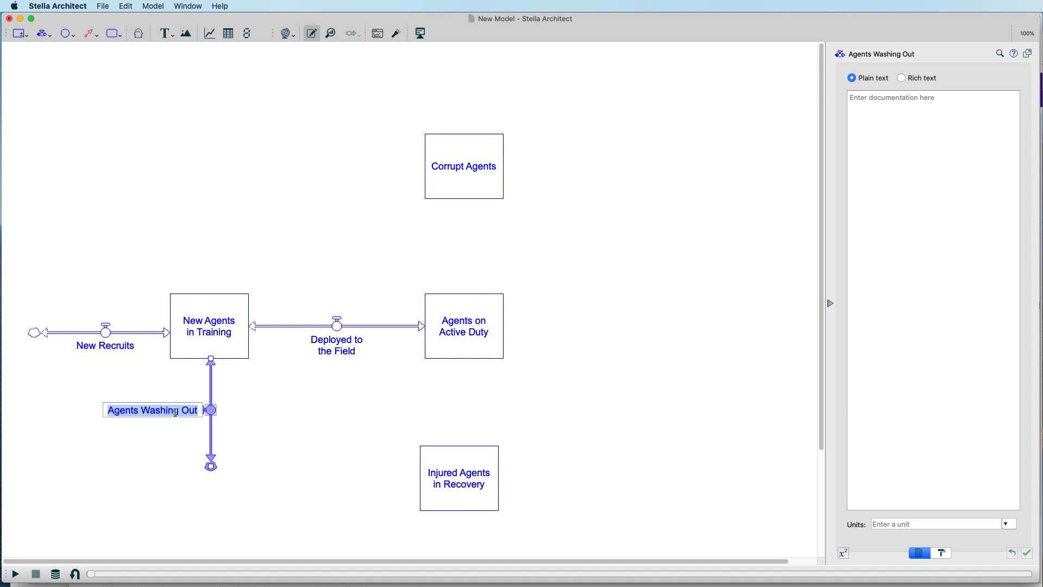
click(137, 411)
key(Return)
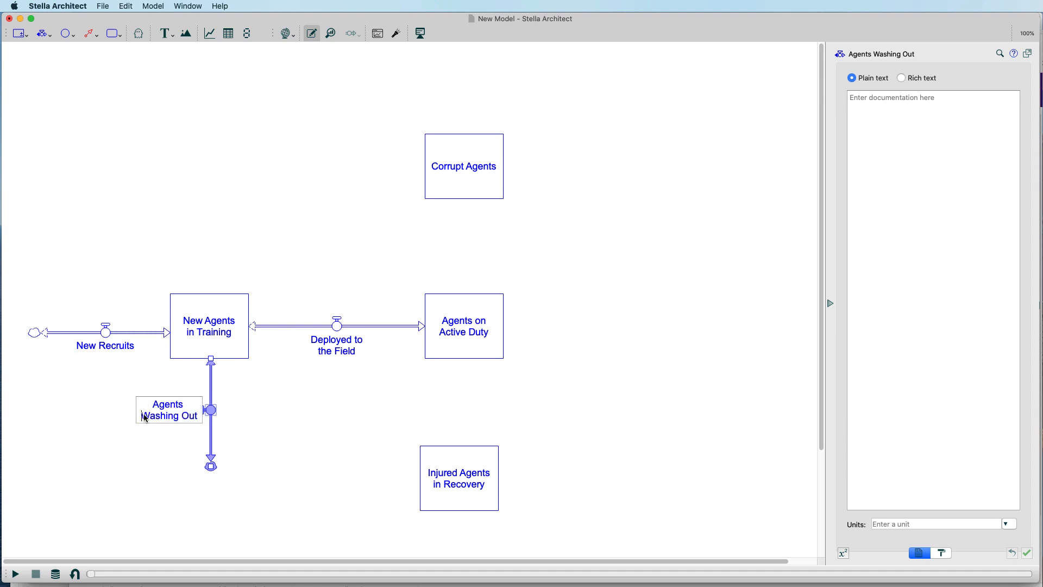
click(240, 429)
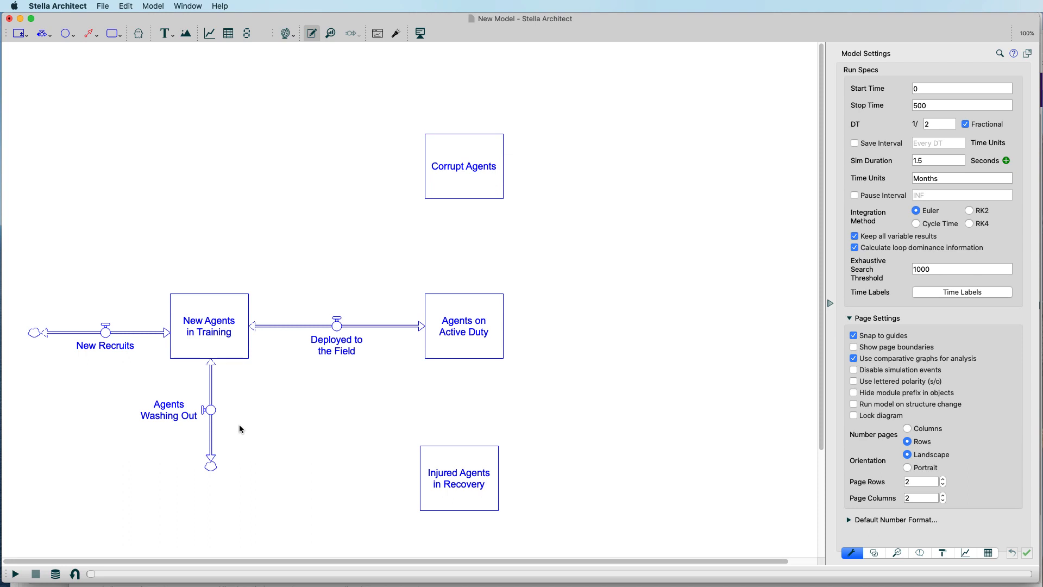
Add an outflow named "Retirement" from Agents on Active Duty to a cloud on its right side
click(42, 34)
drag(496, 331, 635, 333)
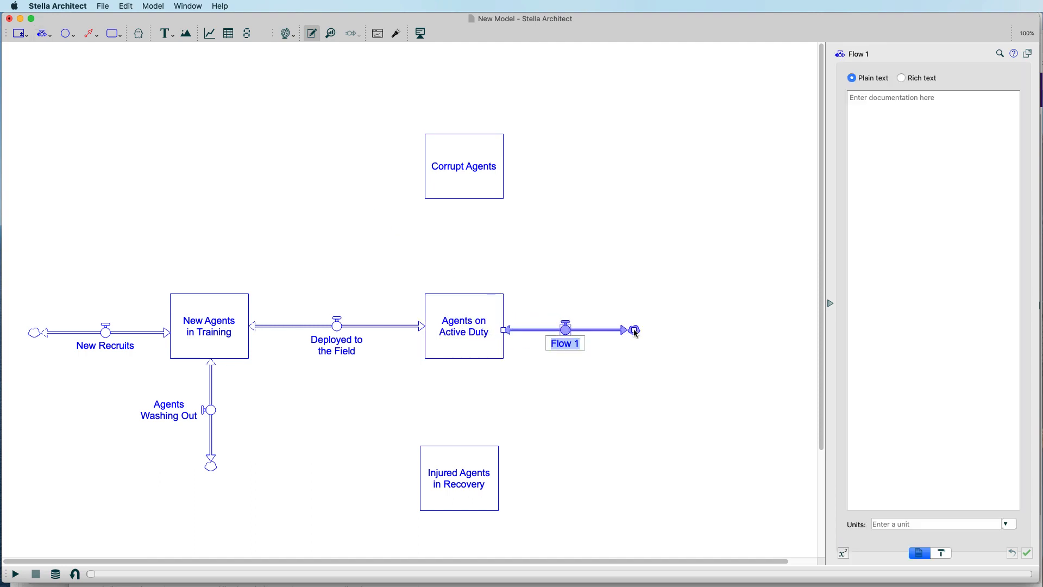
text(Retirement)
click(601, 370)
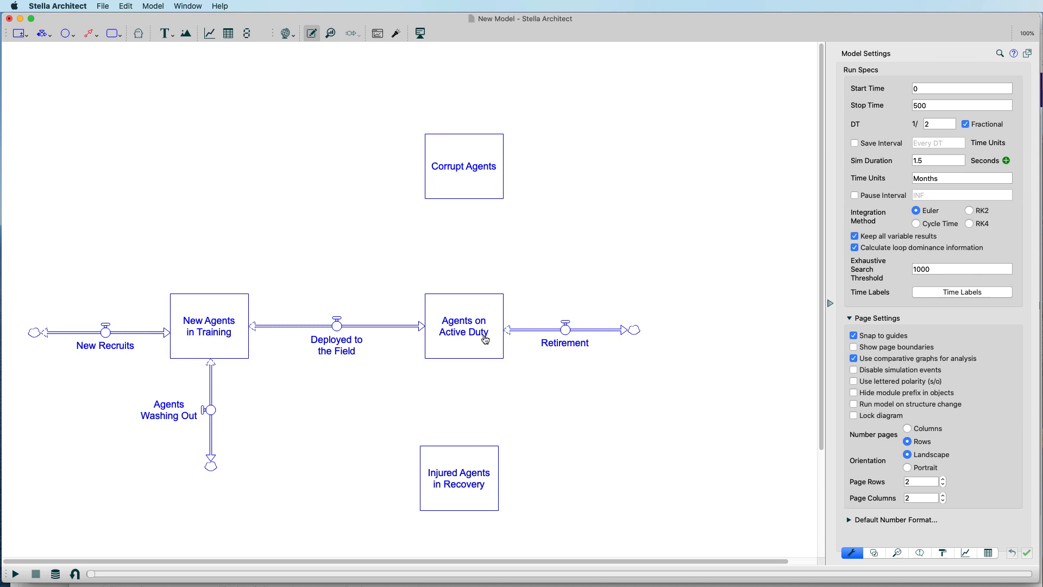
Add a flow named "Becoming Corrupt" from Agents on Active Duty up to Corrupt Agents
click(42, 33)
drag(463, 326, 469, 171)
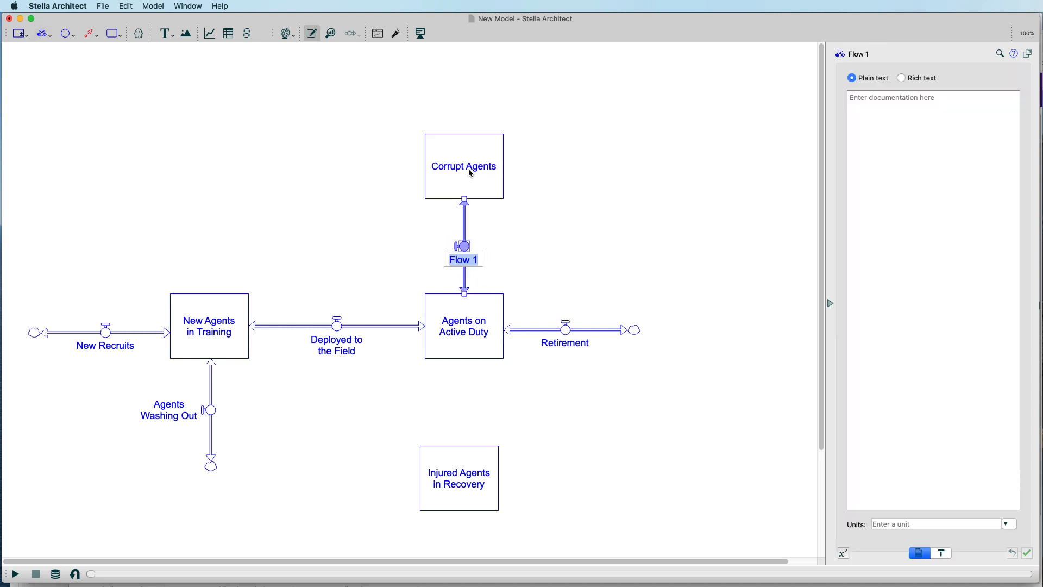
text(Becoming Corrupt)
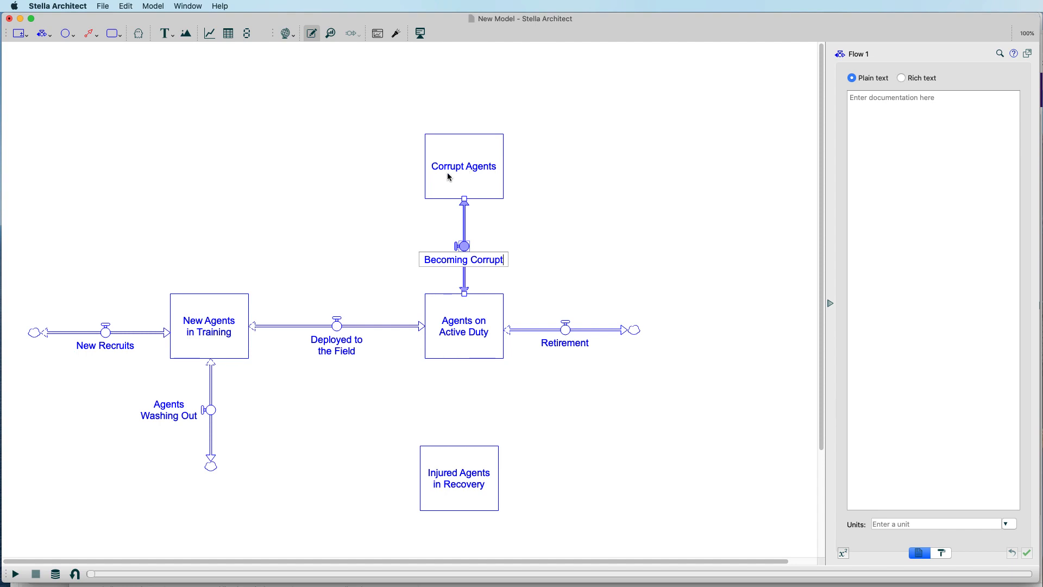
Break the Becoming Corrupt flow's name before "Corrupt" and place the label to the left of its valve
click(475, 260)
key(Return)
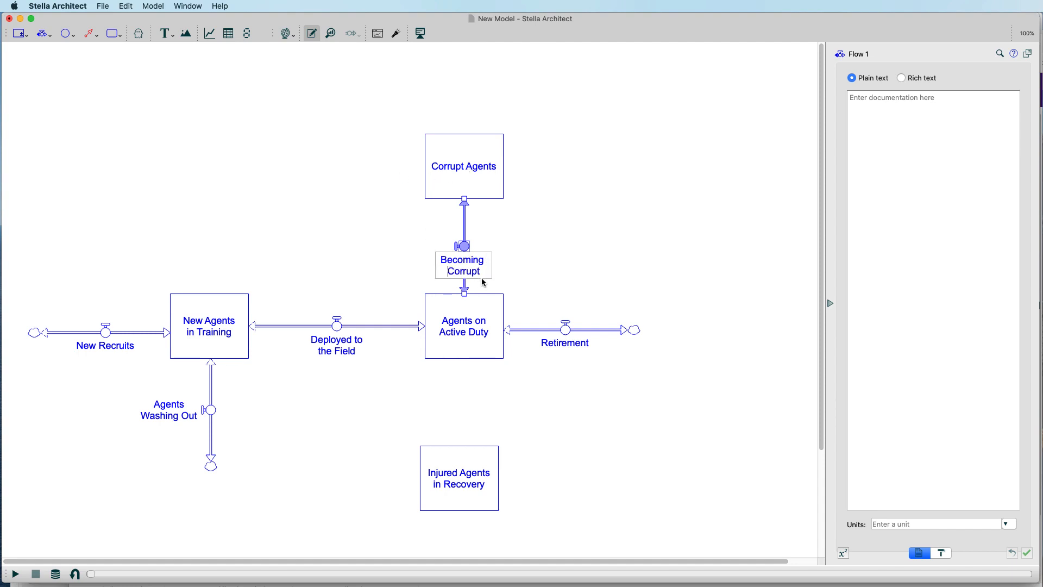
click(530, 263)
drag(478, 271, 428, 255)
click(428, 256)
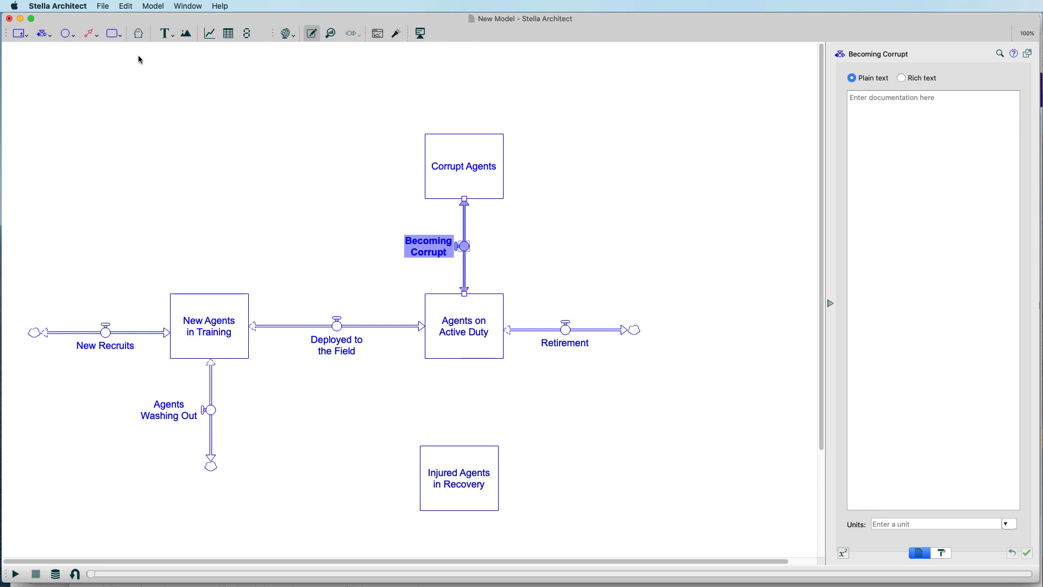
Add an outflow named "Convicted, Killed or Retiring" from Corrupt Agents to a cloud on its right side
click(43, 35)
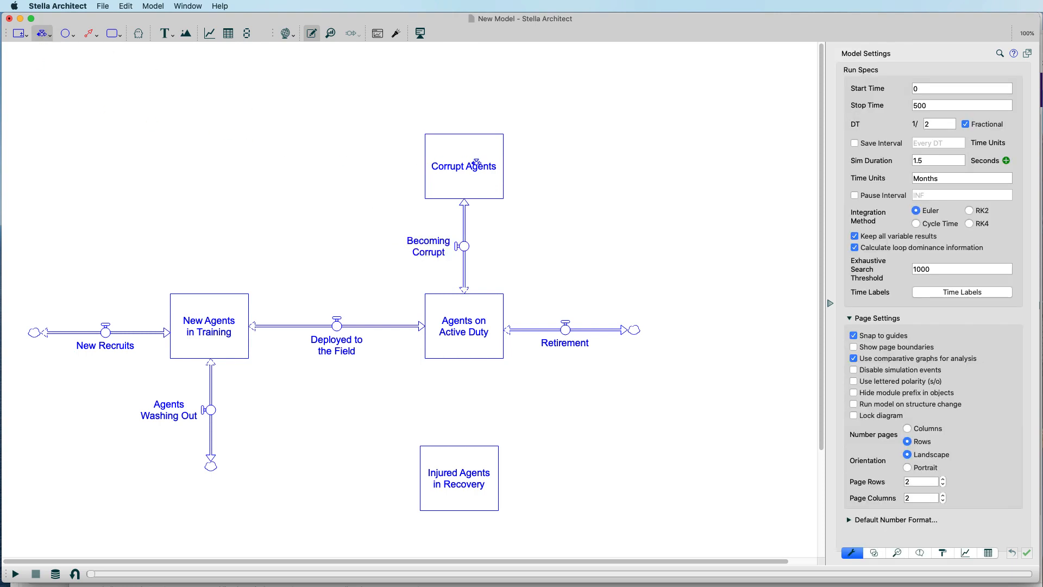
drag(478, 164, 671, 169)
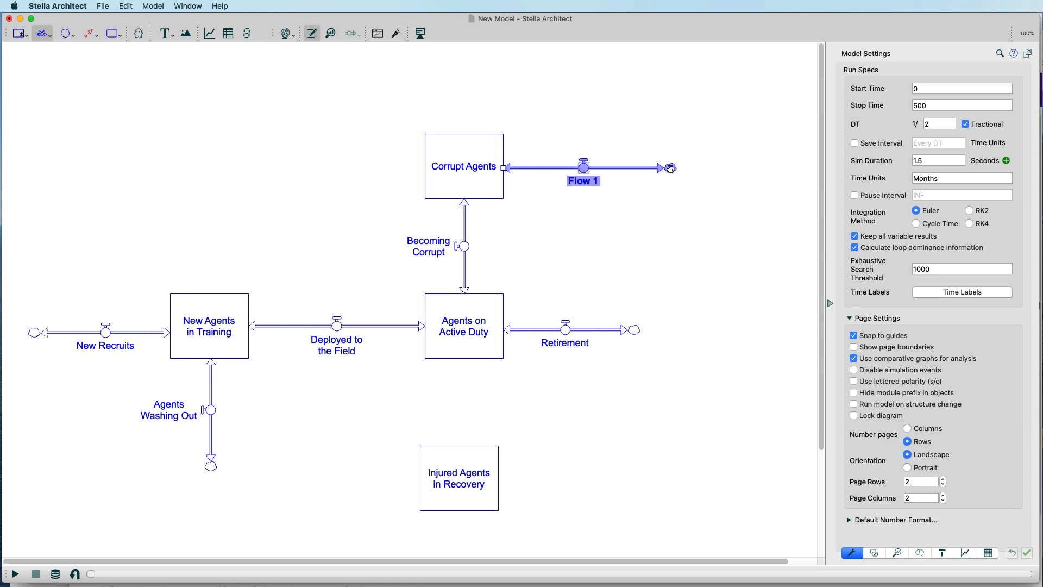
drag(671, 169, 671, 169)
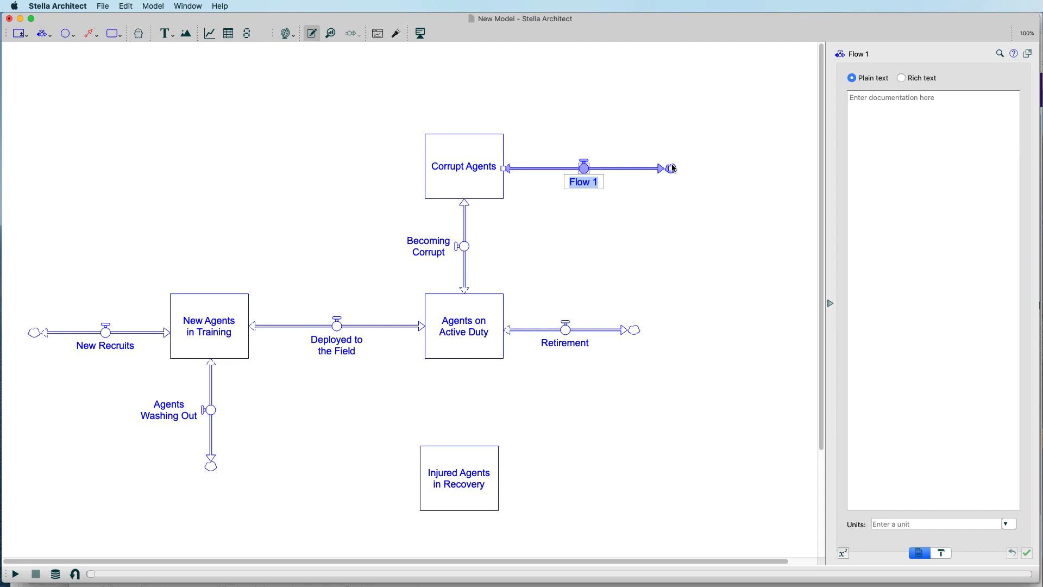
text(Convicted, Killed or )
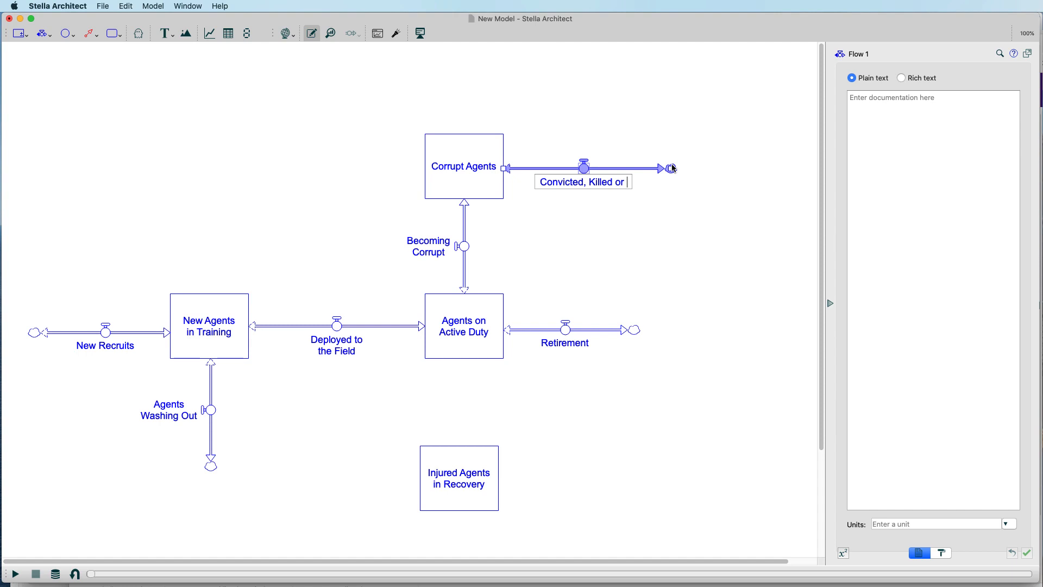
text(Ret)
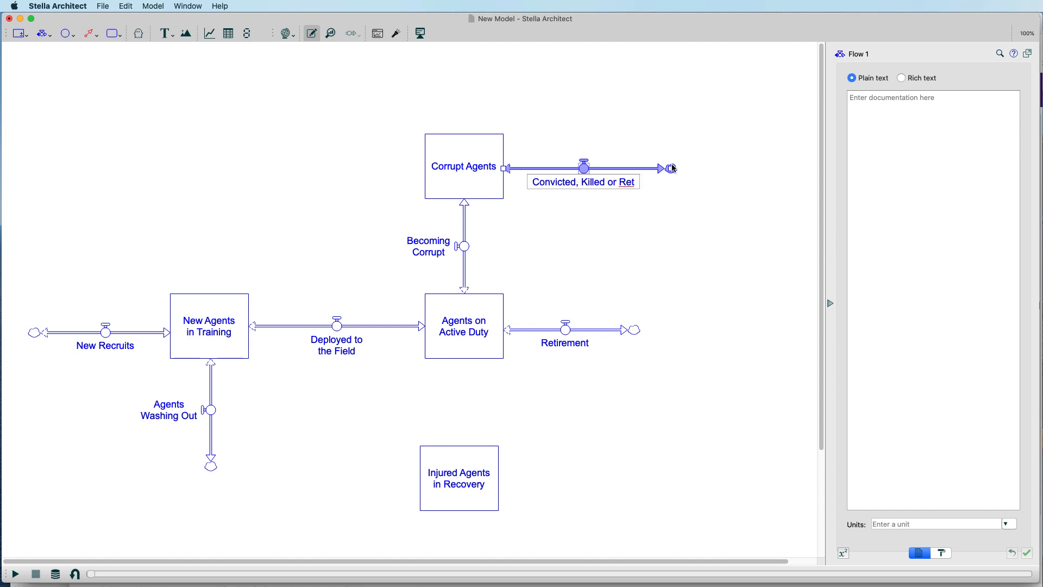
text(iring)
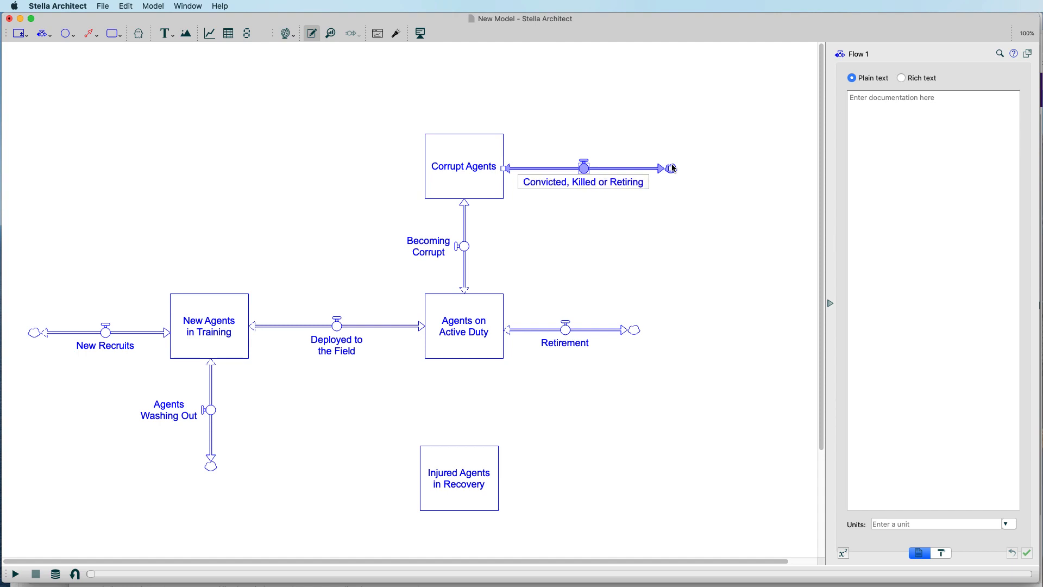
click(673, 245)
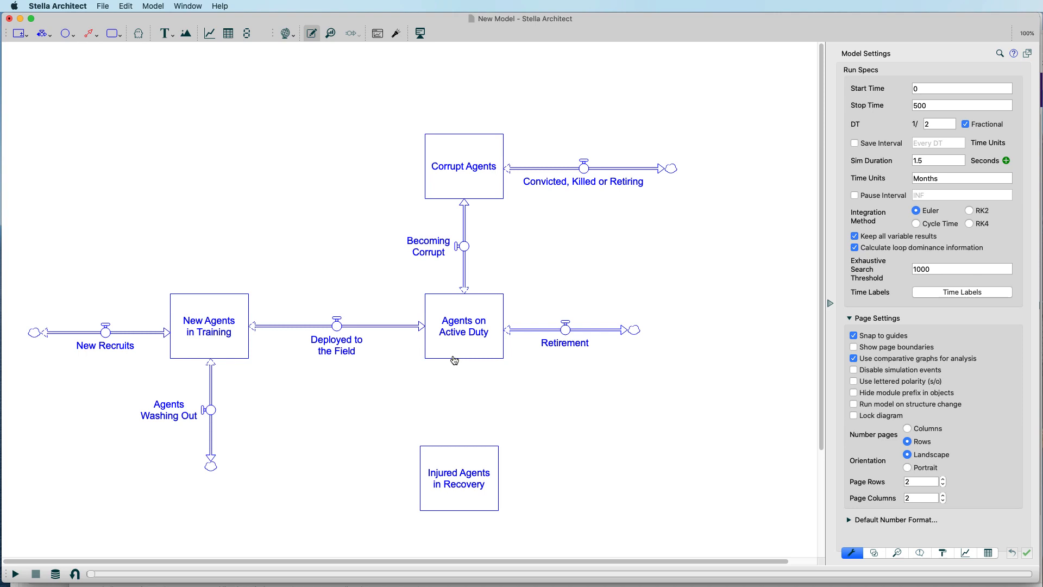
Add a flow named "Injured on the Job" from Agents on Active Duty down to Injured Agents in Recovery, shifted left with its label left of the valve
click(42, 35)
drag(459, 337, 460, 471)
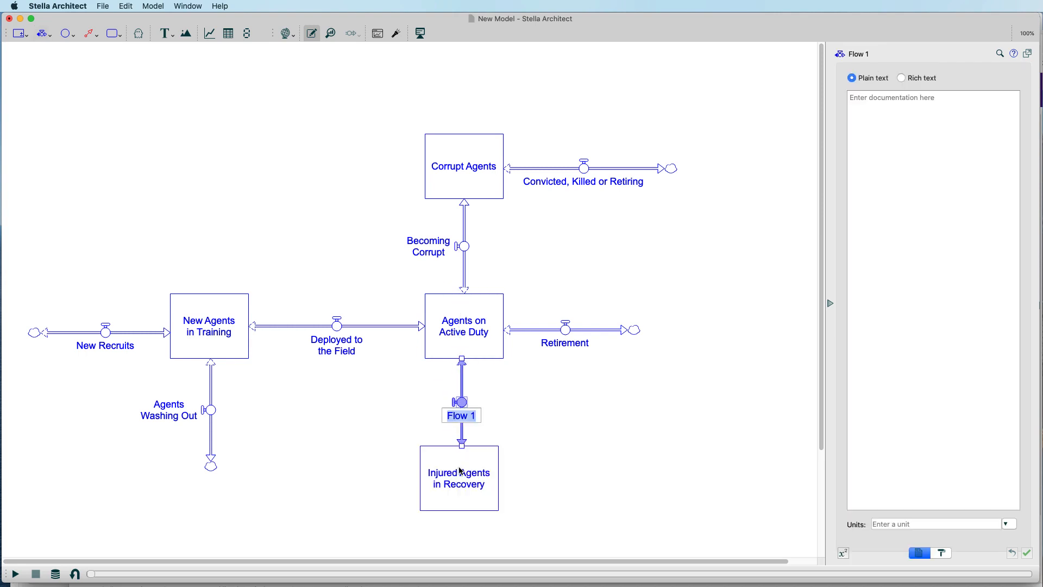
text(Injured on the Job)
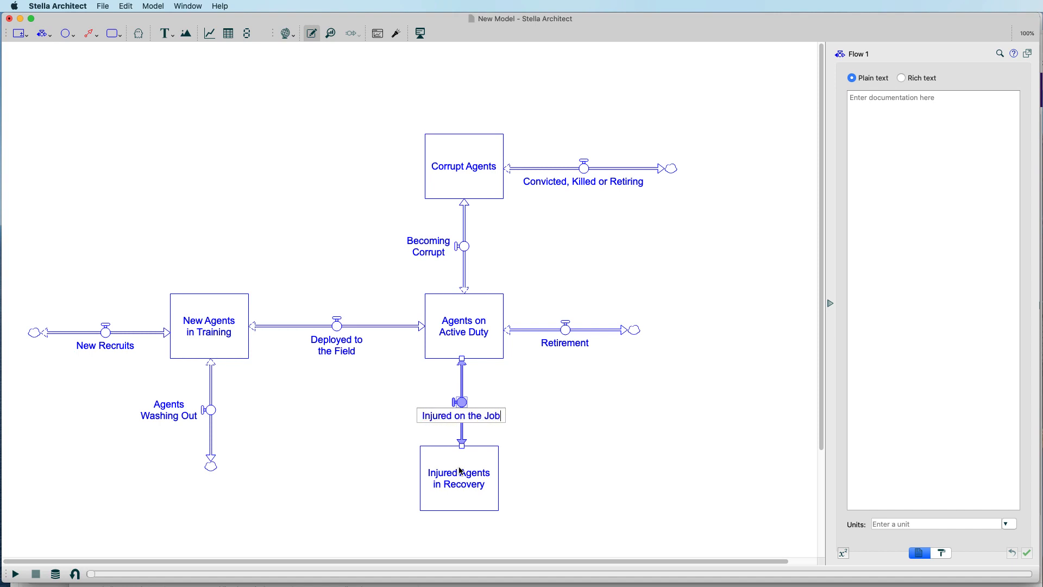
click(534, 442)
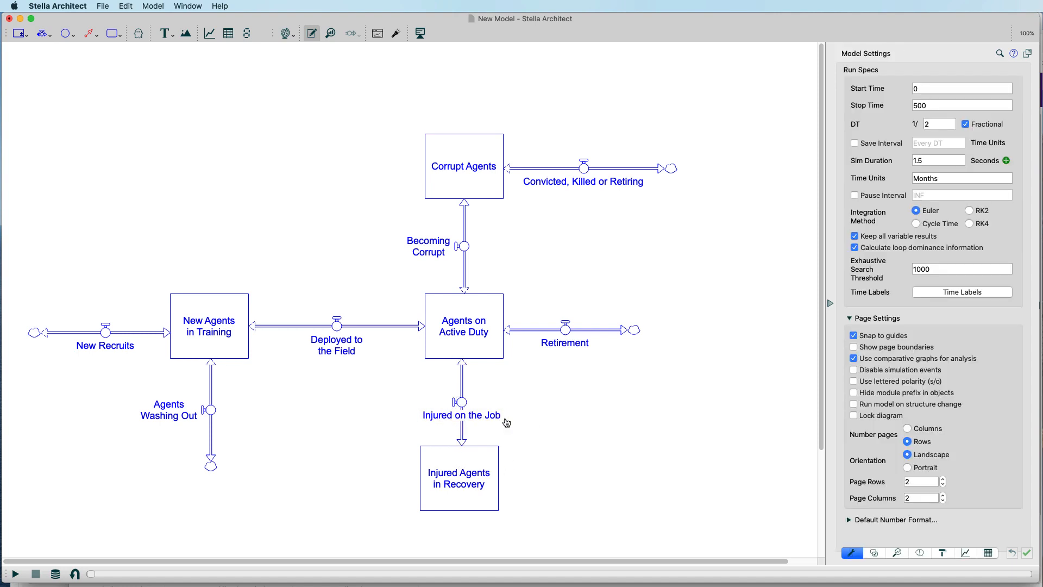
drag(462, 415, 442, 410)
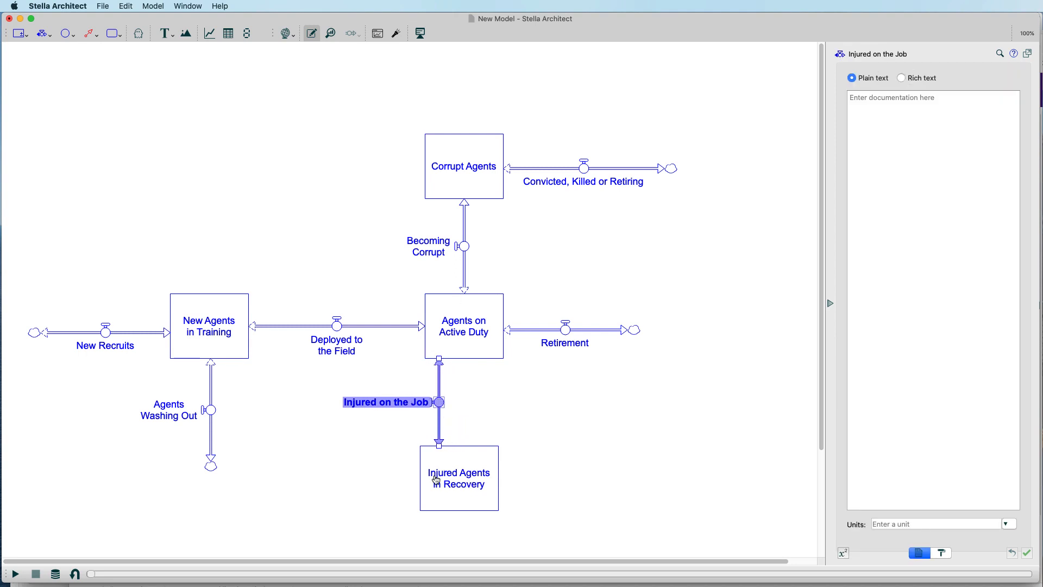
Add a flow named "Recovering" from Injured Agents in Recovery up to Agents on Active Duty, shifted right with its label right of the valve
click(42, 33)
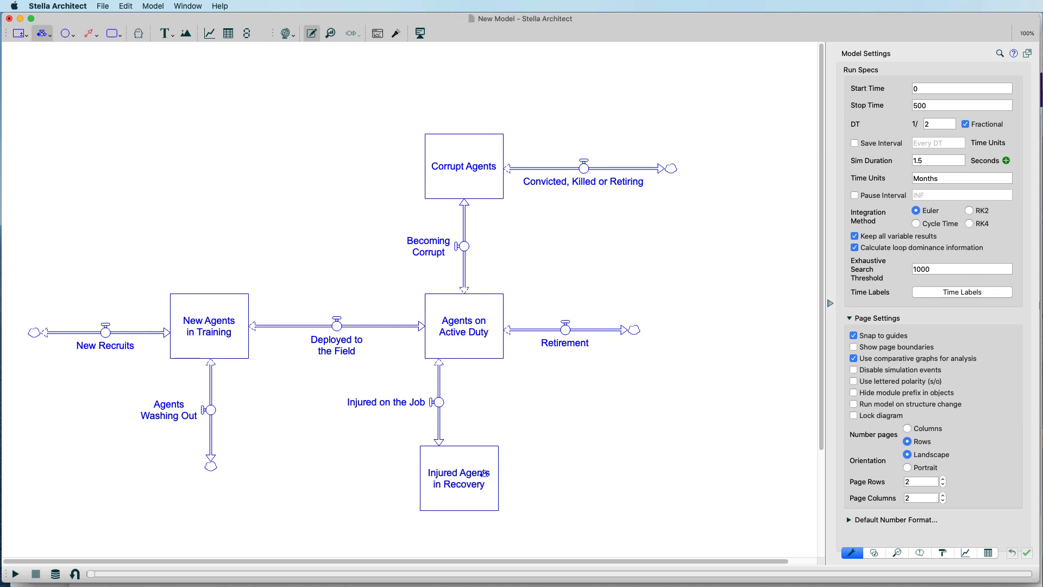
drag(478, 479, 478, 348)
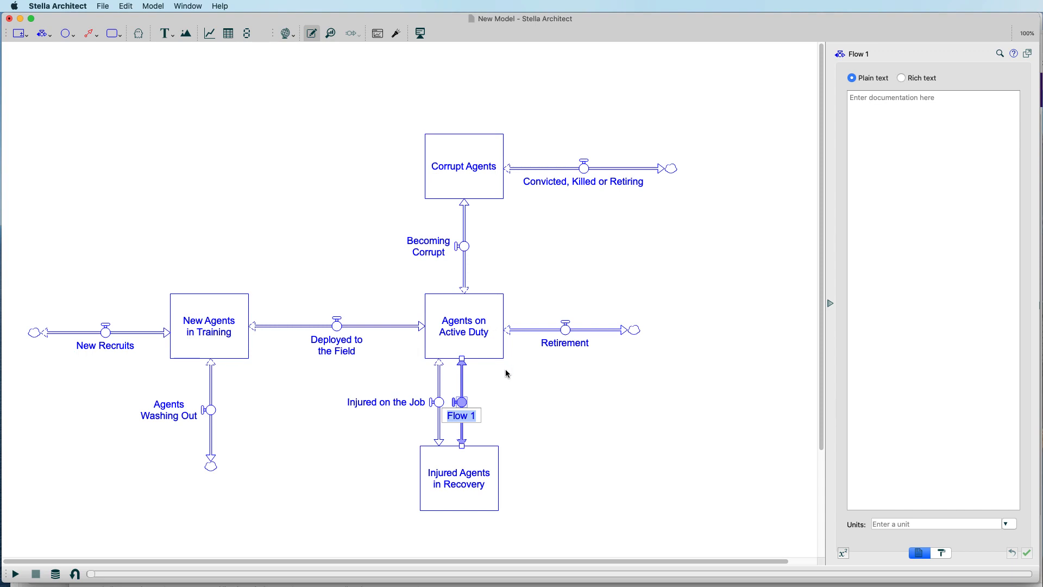
text(Recovering)
click(507, 399)
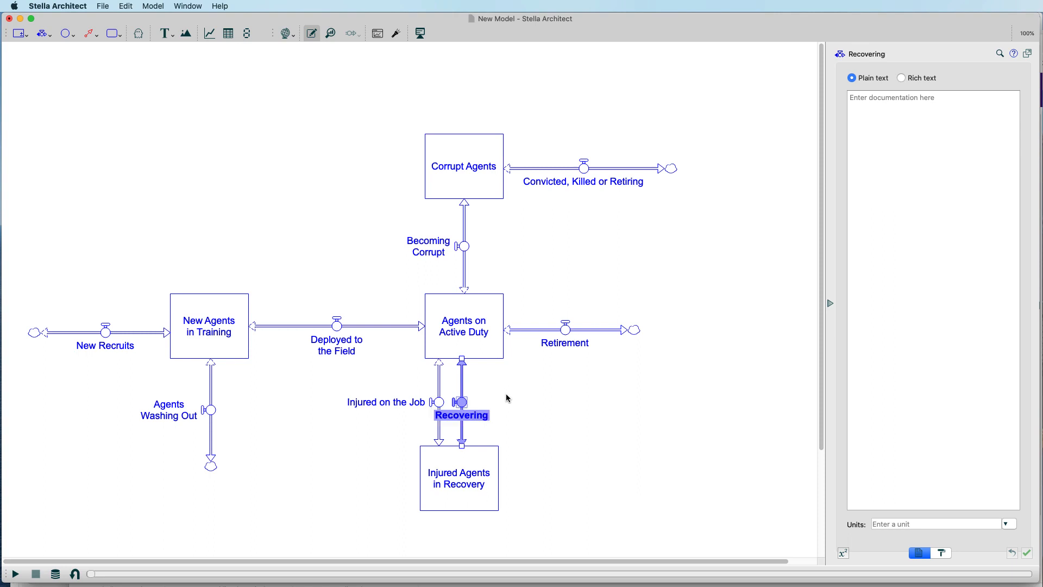
mouse_move(479, 418)
mouse_down()
mouse_move(490, 408)
mouse_move(466, 403)
mouse_move(490, 403)
mouse_up()
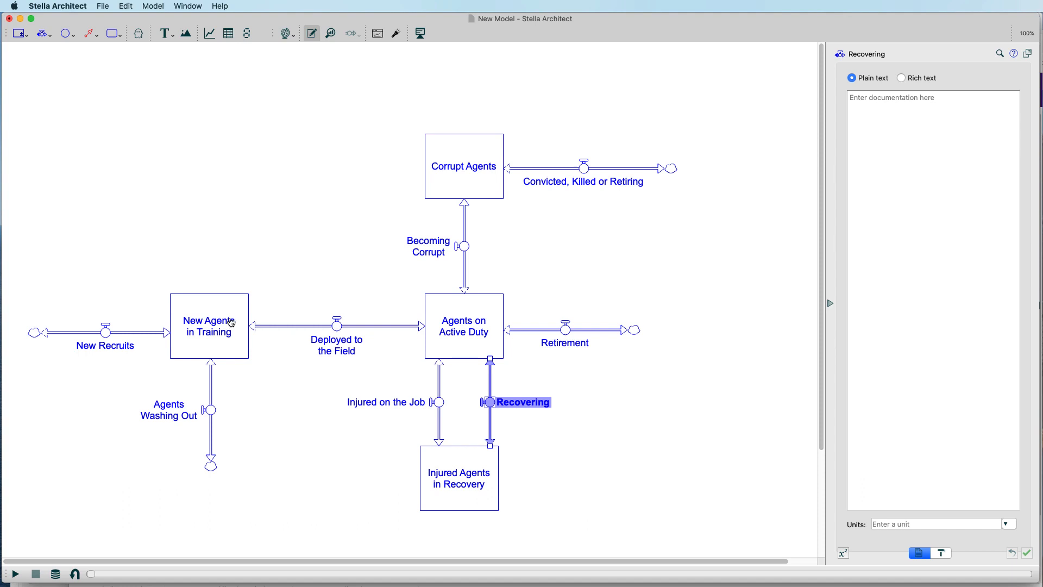
Set the equation of the New Recruits flow to 1000
click(106, 338)
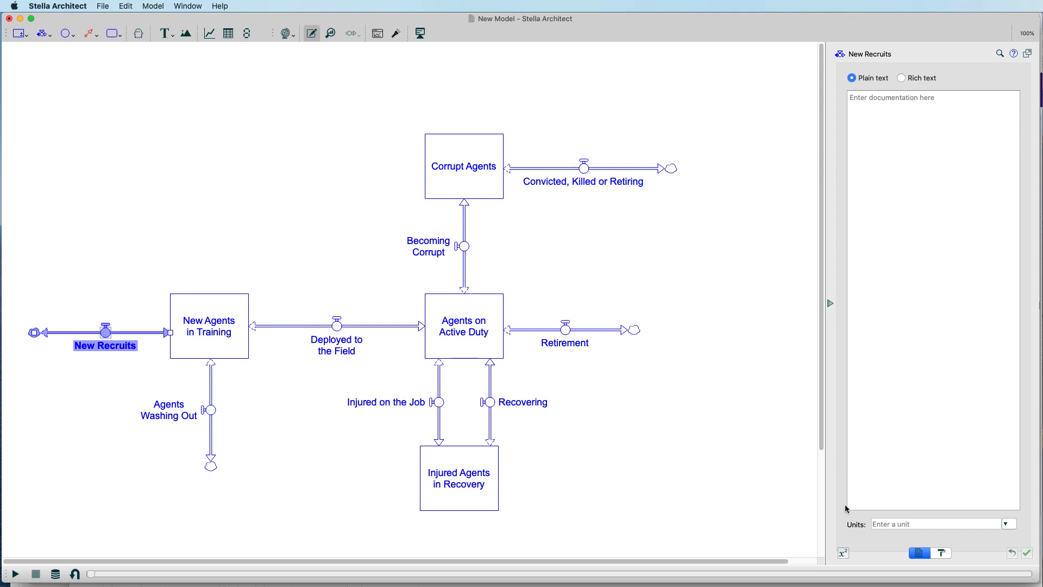
click(844, 553)
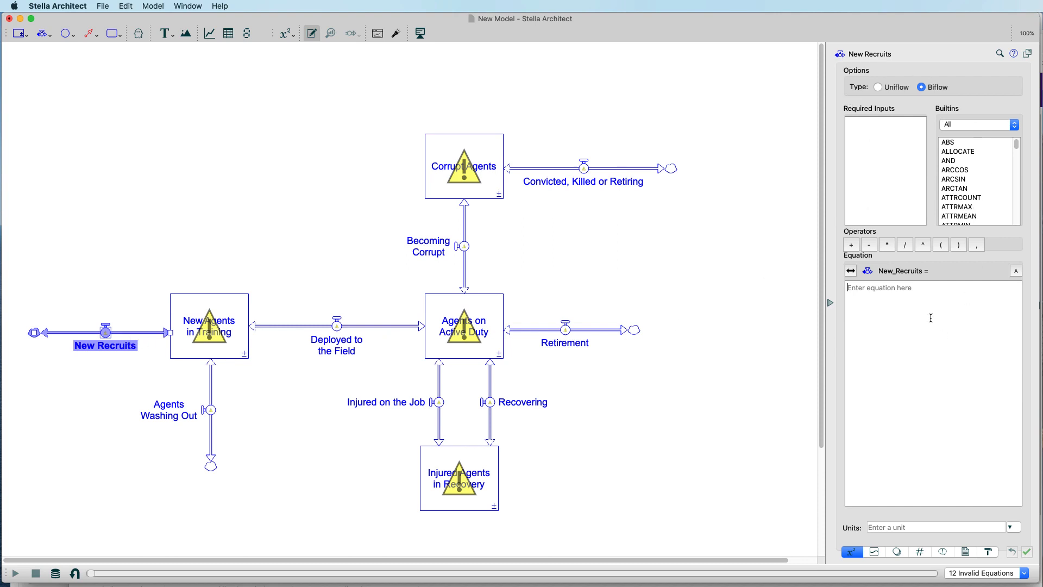
text(1000)
click(715, 514)
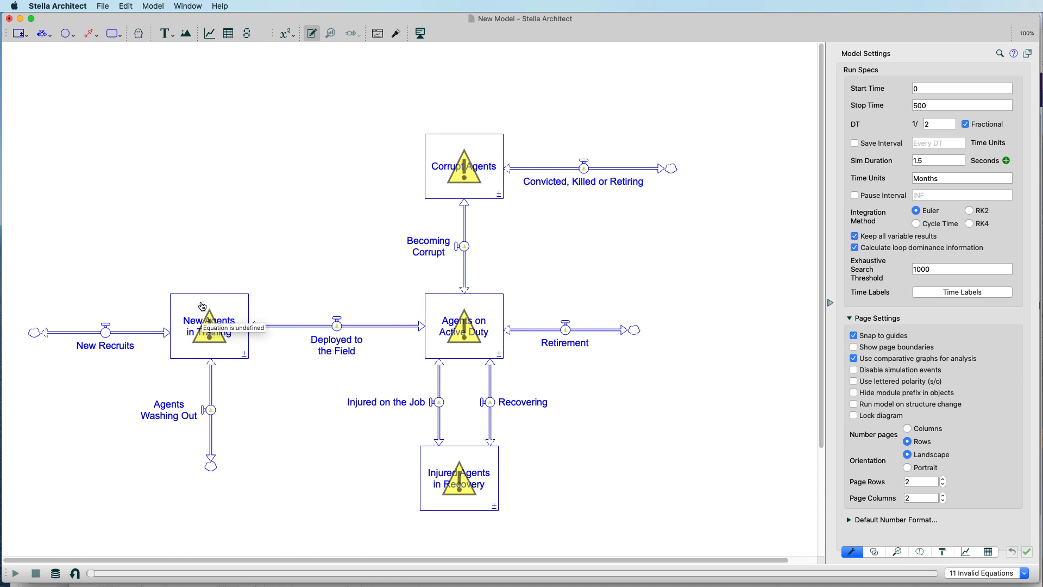
Set the initial value of the New Agents in Training stock to 500 with People as its units
click(202, 306)
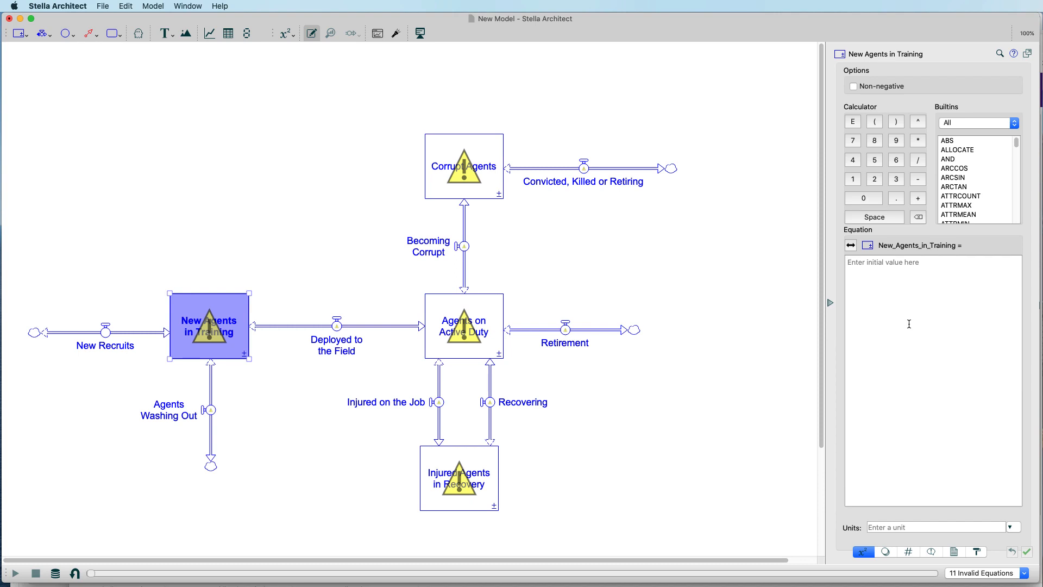
text(500)
click(892, 527)
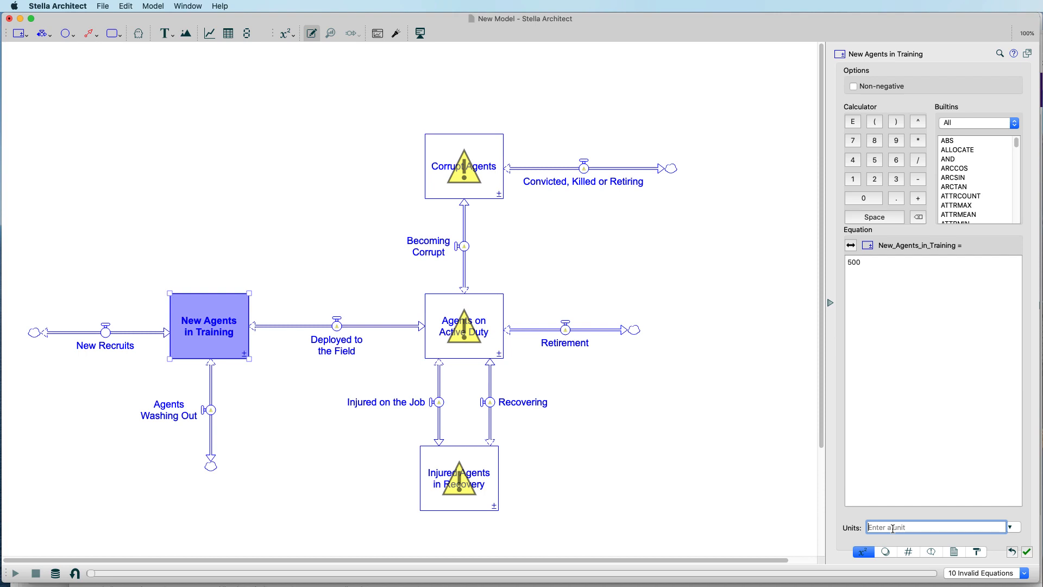
text(People)
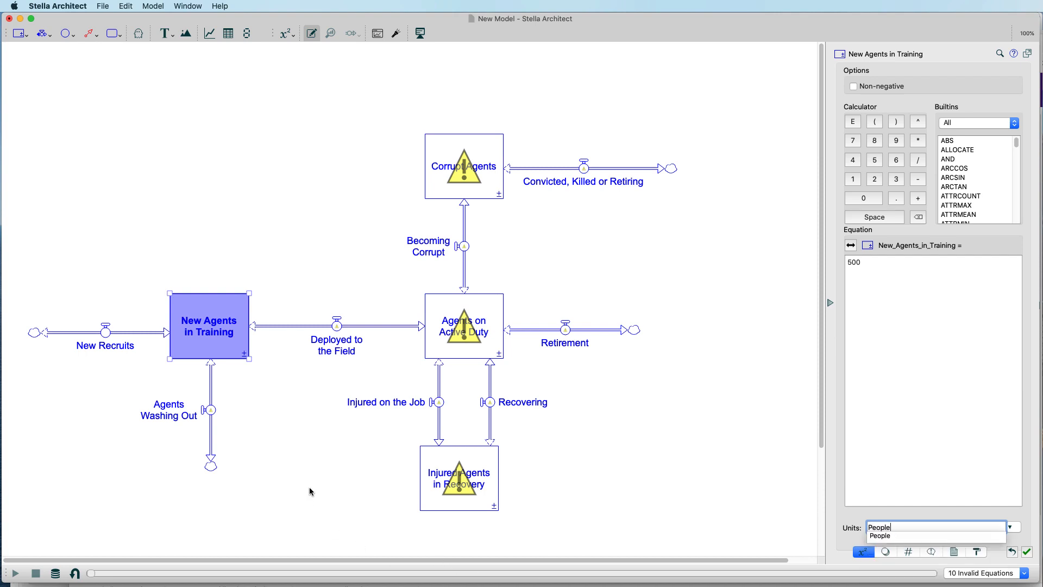
click(310, 468)
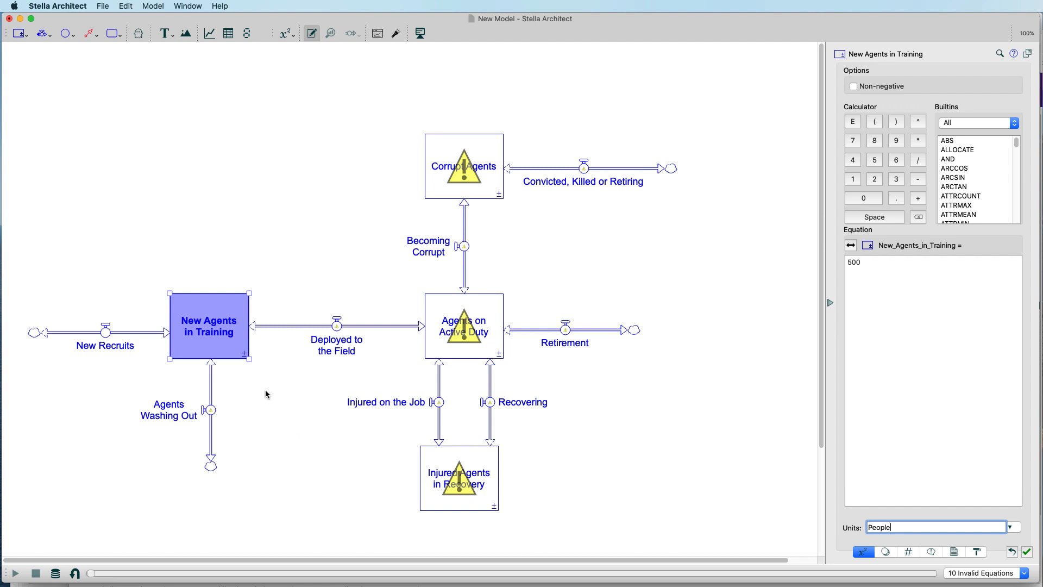
click(266, 390)
click(223, 350)
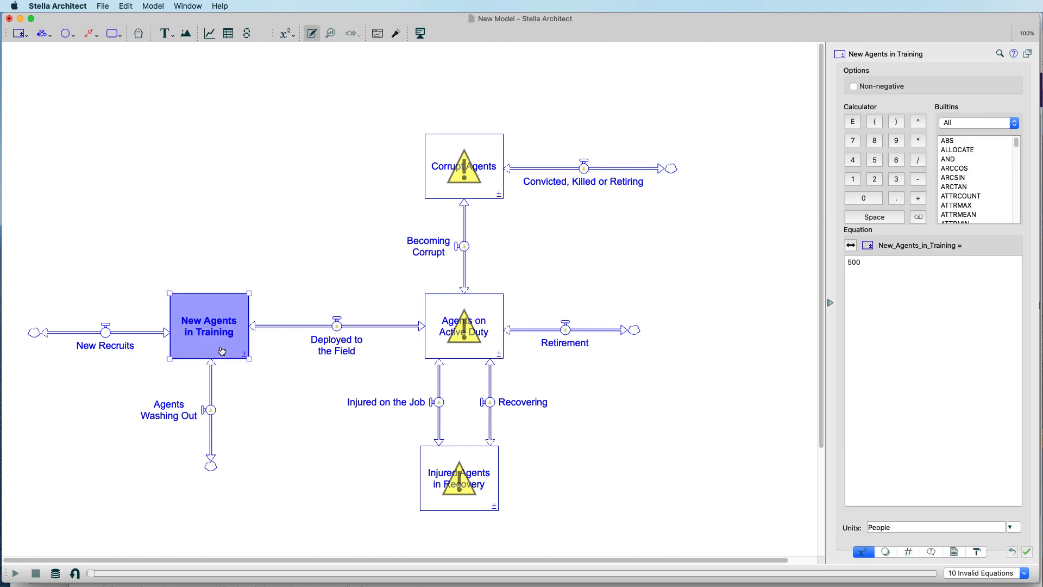
mouse_move(222, 350)
Set the initial value of the Agents on Active Duty stock to 9000
click(438, 309)
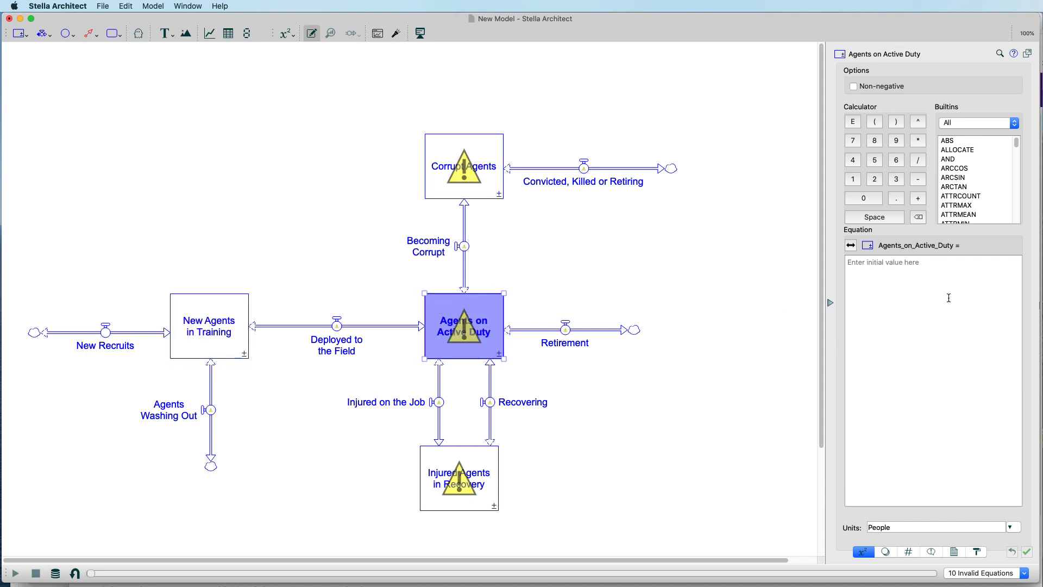
text(9000)
click(481, 315)
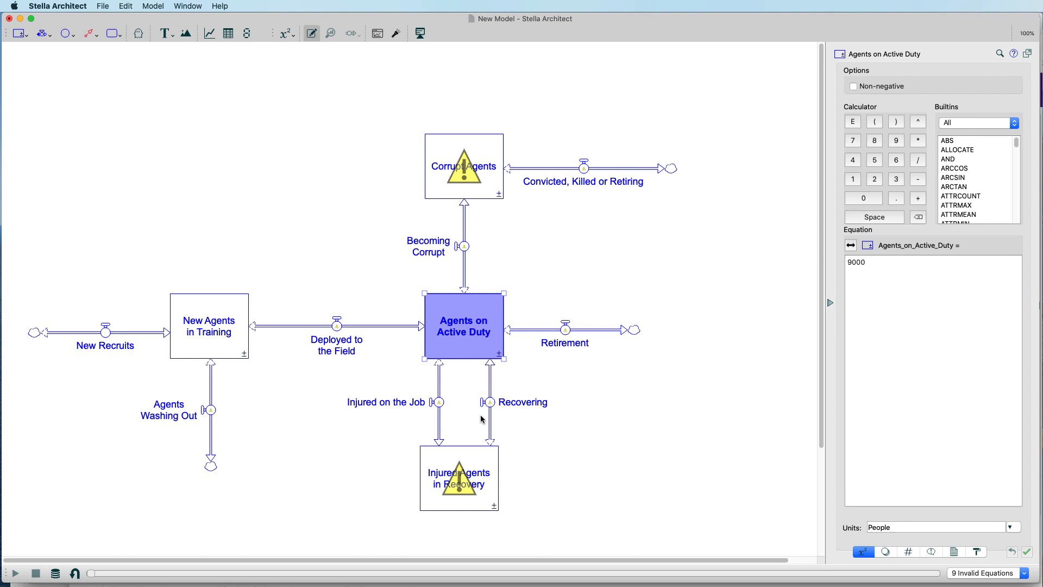
Set the initial values of the Injured Agents in Recovery and Corrupt Agents stocks to 0
click(486, 459)
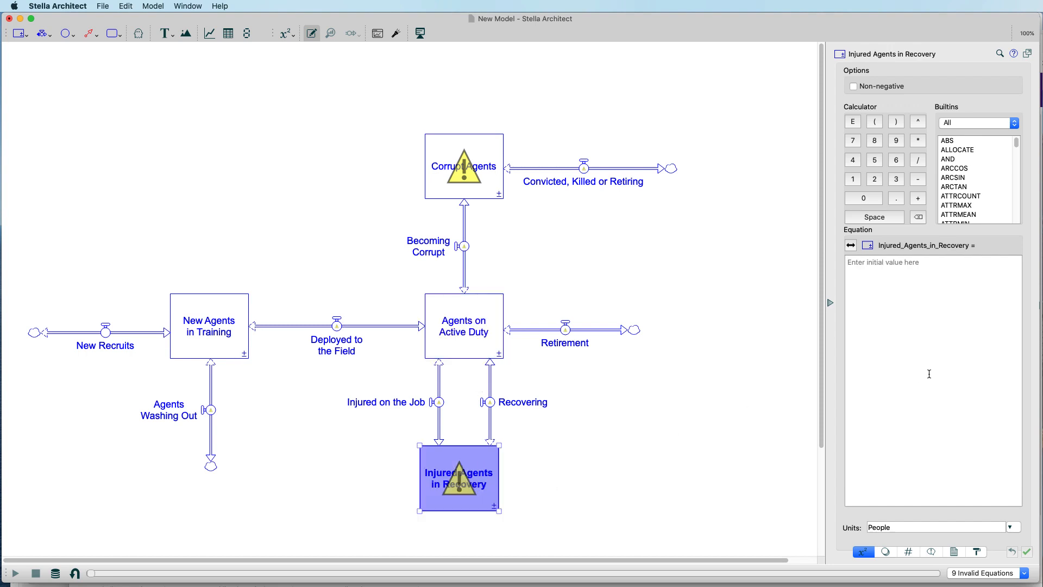
text(0)
click(551, 296)
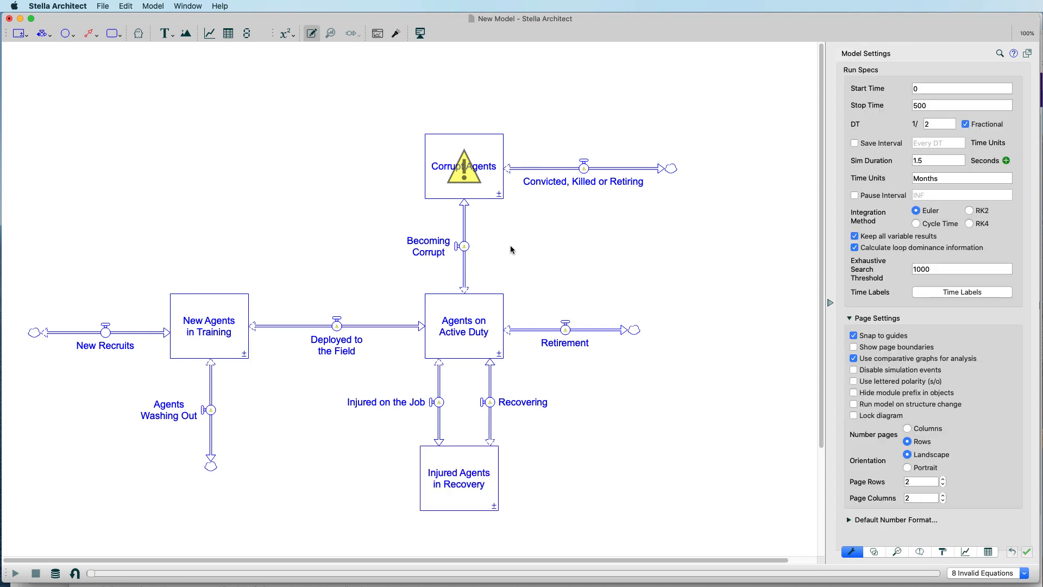
click(487, 197)
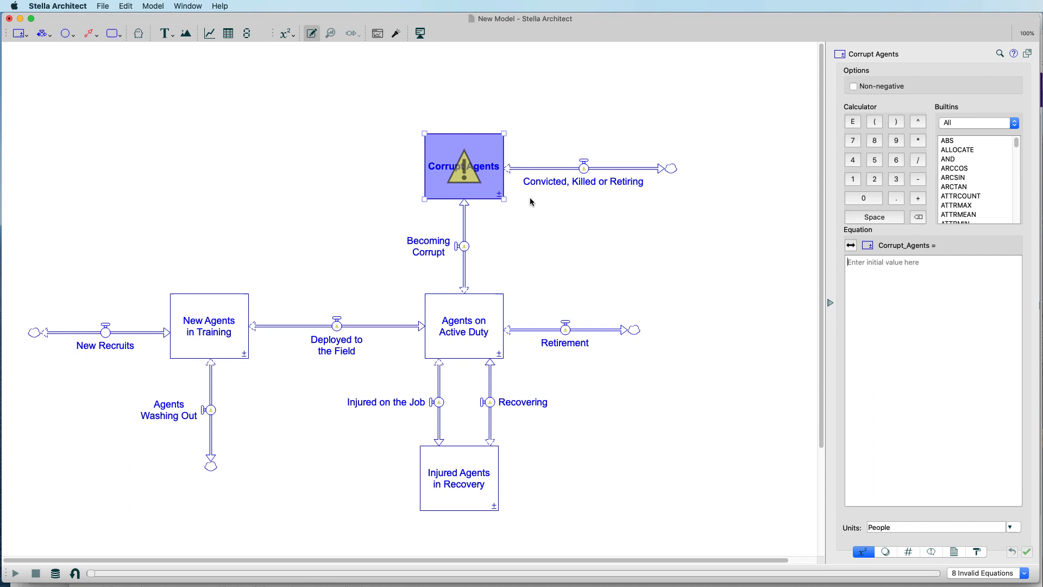
click(857, 200)
click(630, 237)
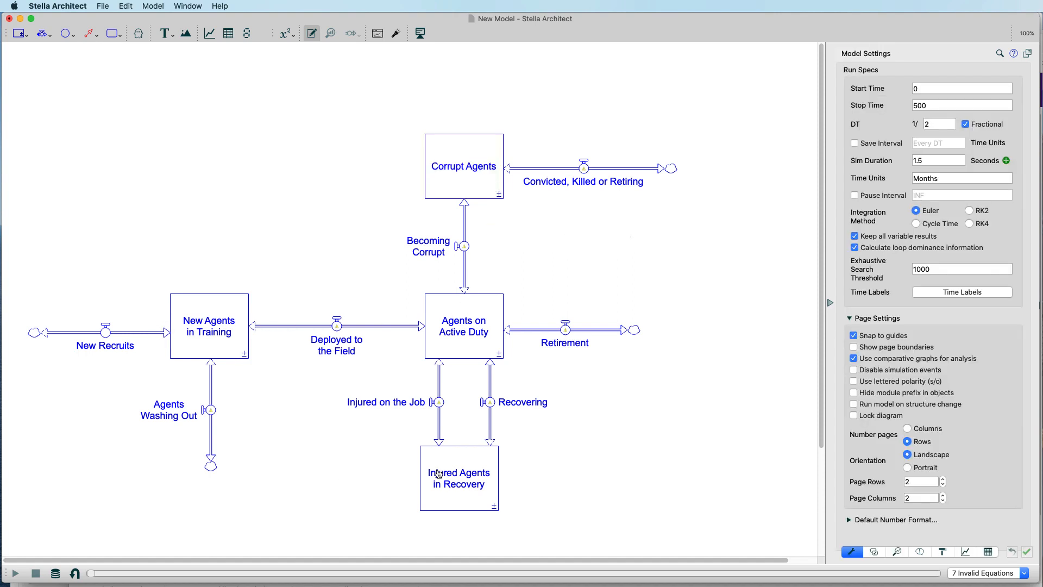
Add a converter named "Time in Training" above the Deployed to the Field flow, near New Agents in Training
mouse_move(438, 473)
click(66, 35)
click(295, 257)
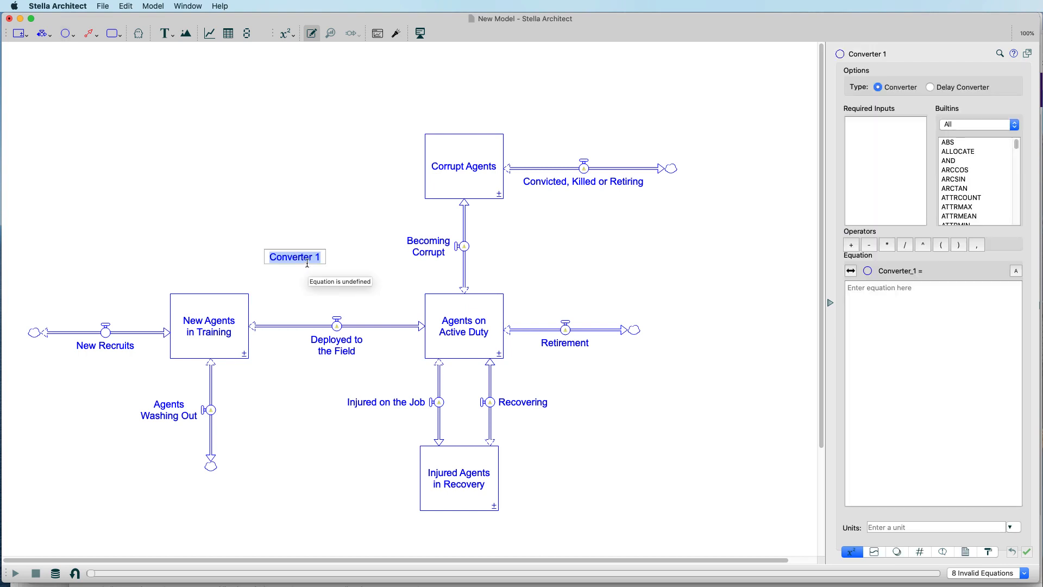
text(Time)
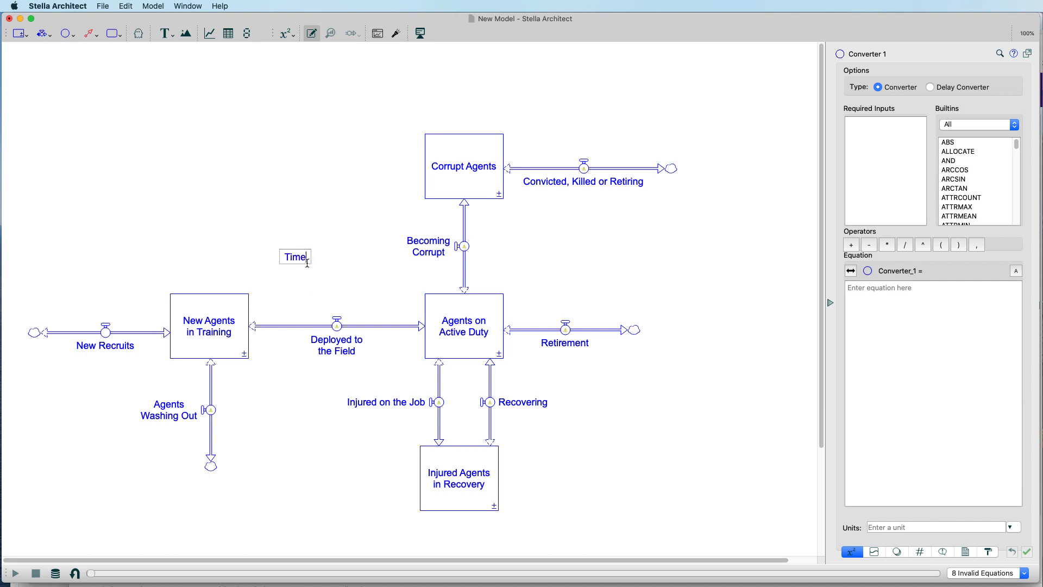
text( in Training)
click(289, 214)
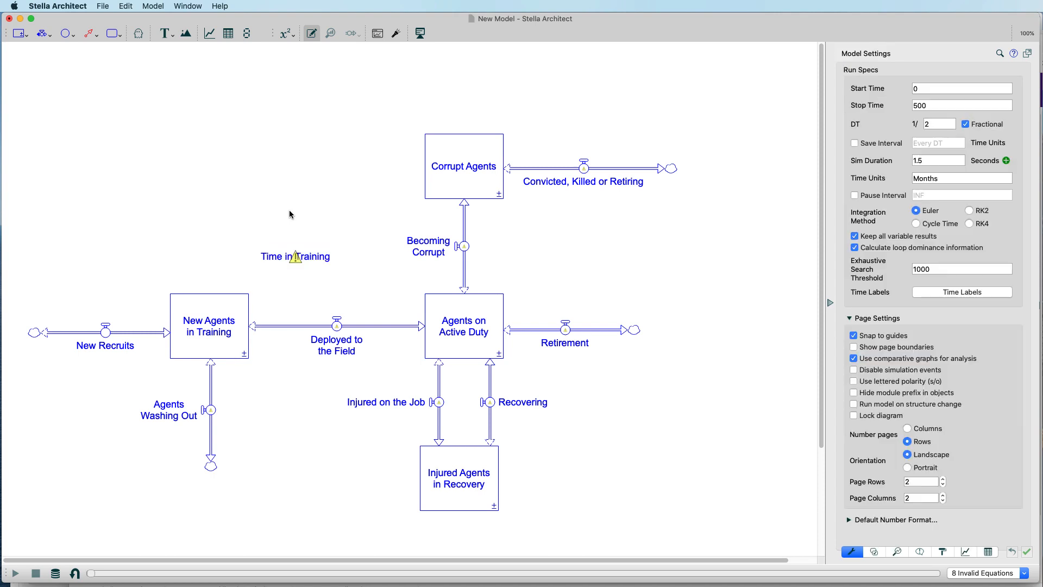
Set the Time in Training converter to 12 with Months as its units
click(303, 261)
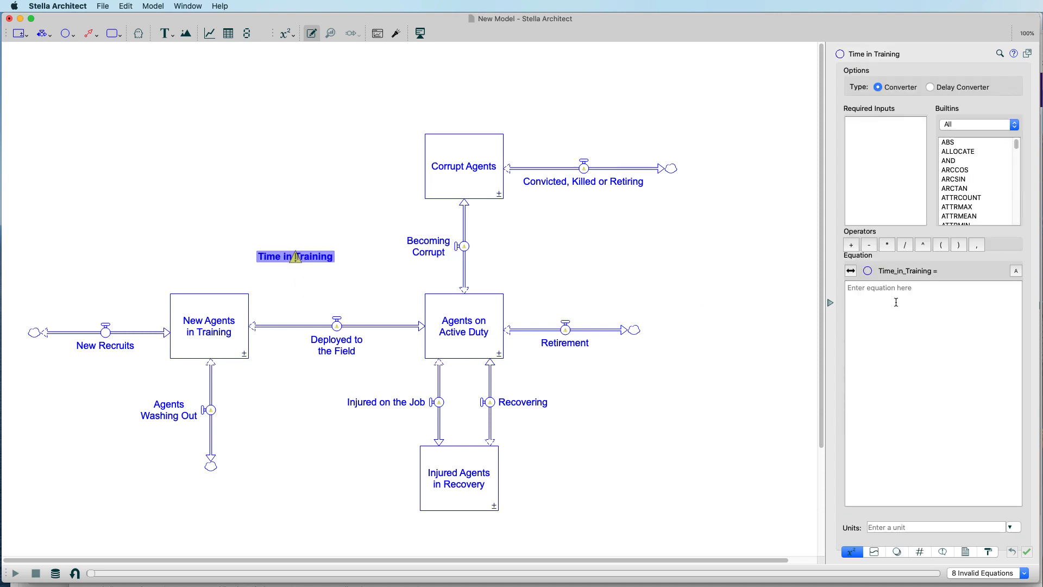
text(12)
click(891, 527)
text(Month)
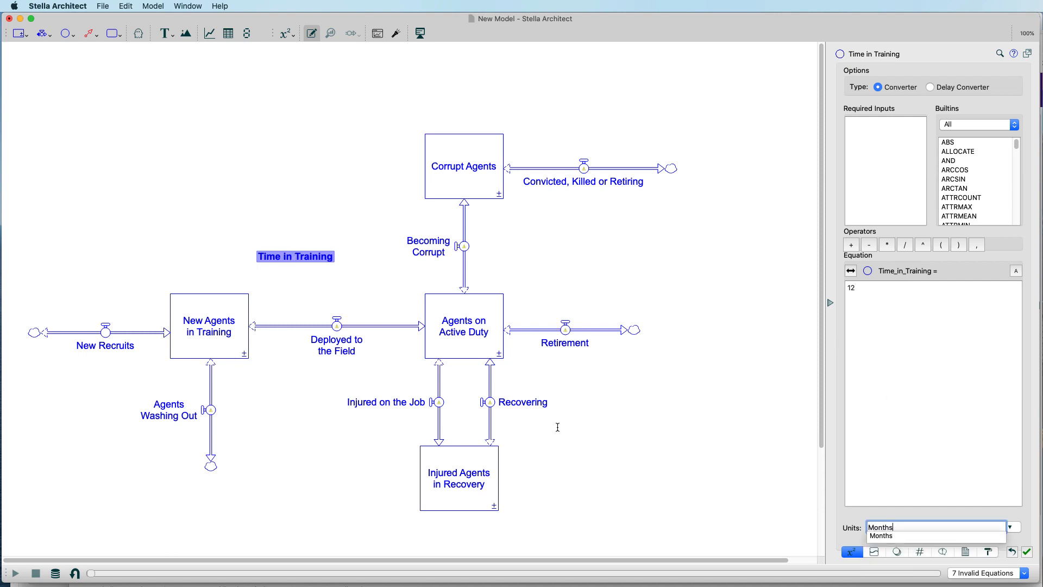
text(s)
key(Return)
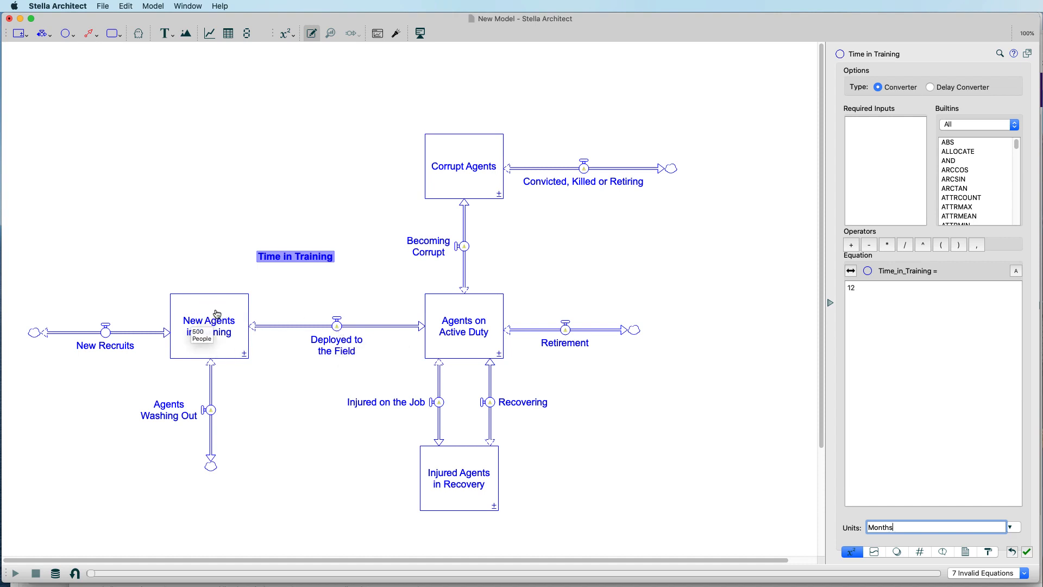
Connect the Time in Training converter and the New Agents in Training stock to the Deployed to the Field flow
click(90, 34)
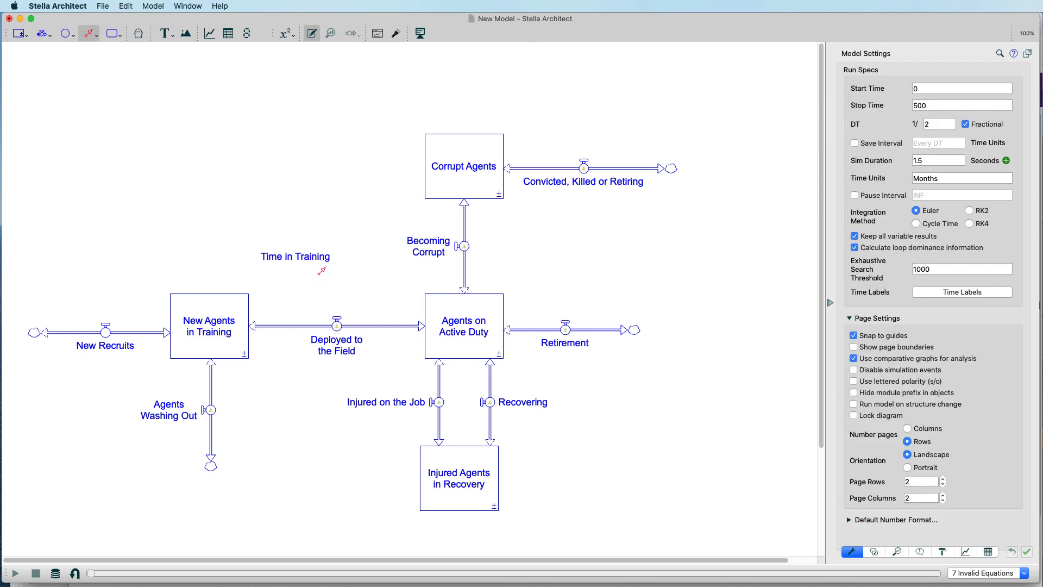
drag(307, 263, 337, 321)
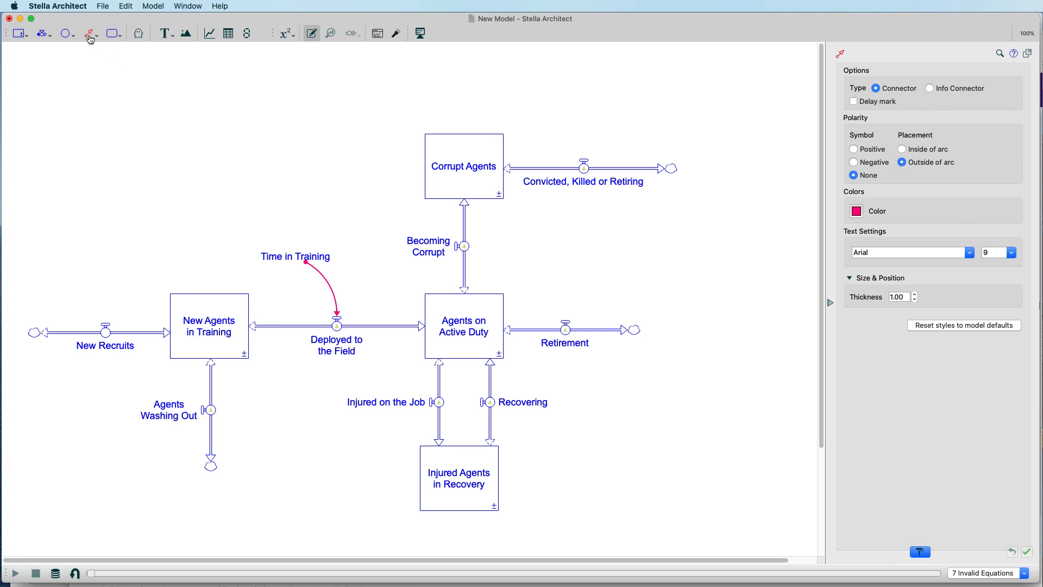
click(90, 37)
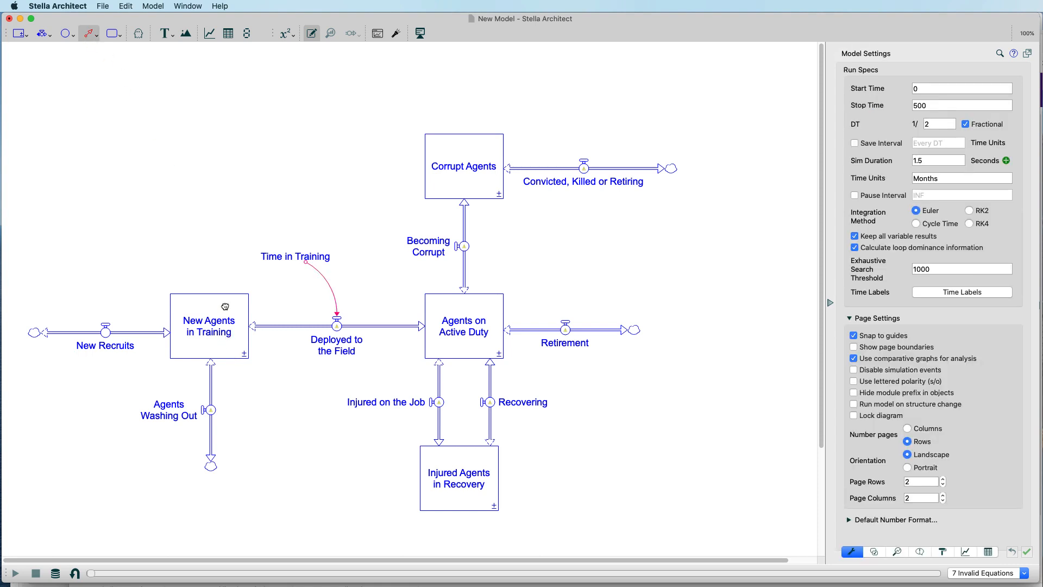
drag(242, 291, 337, 328)
Define the Deployed to the Field flow as New_Agents_in_Training/Time_in_Training
click(337, 327)
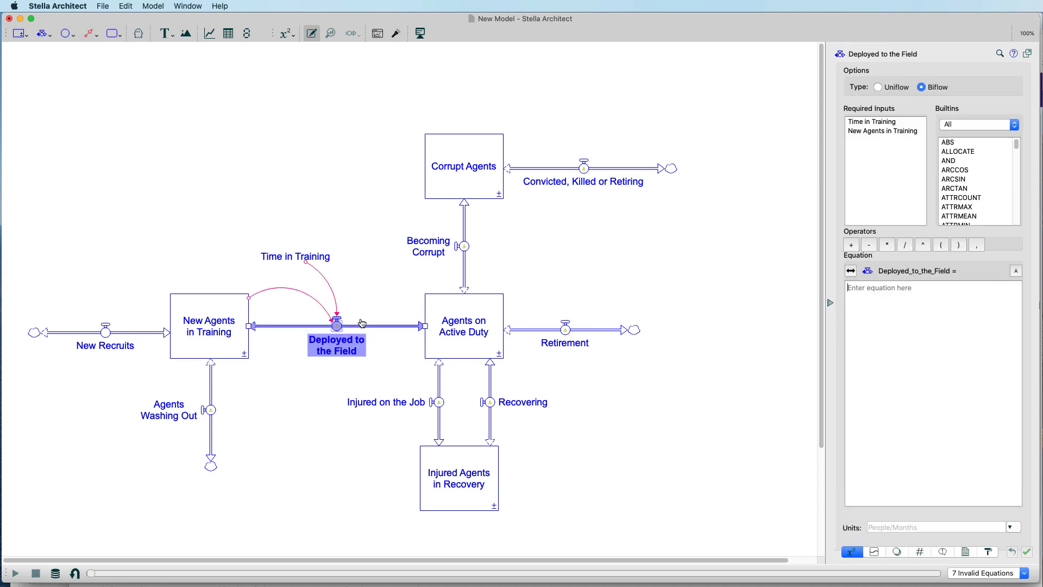
double_click(870, 132)
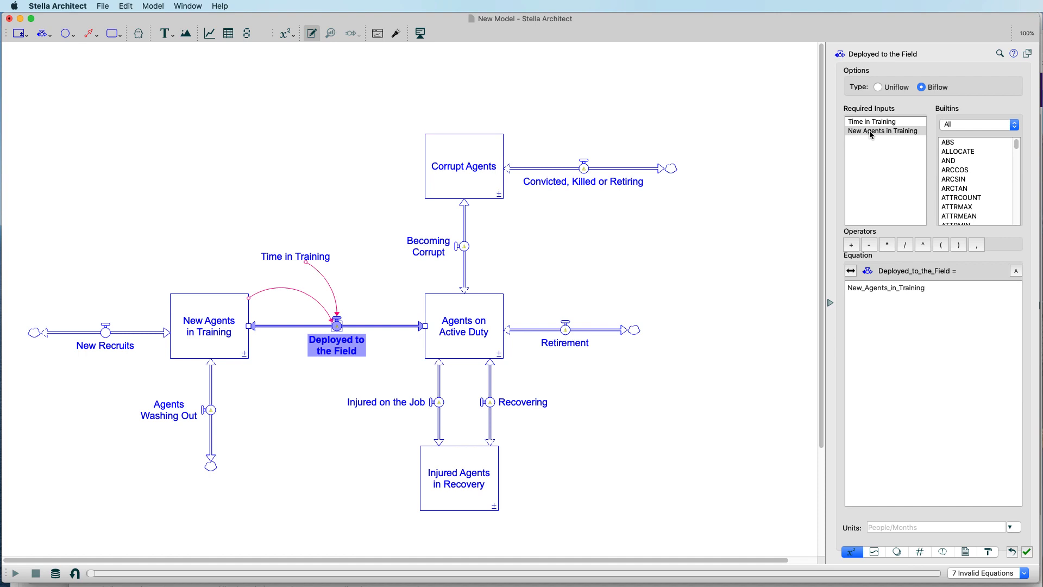
click(905, 246)
double_click(893, 123)
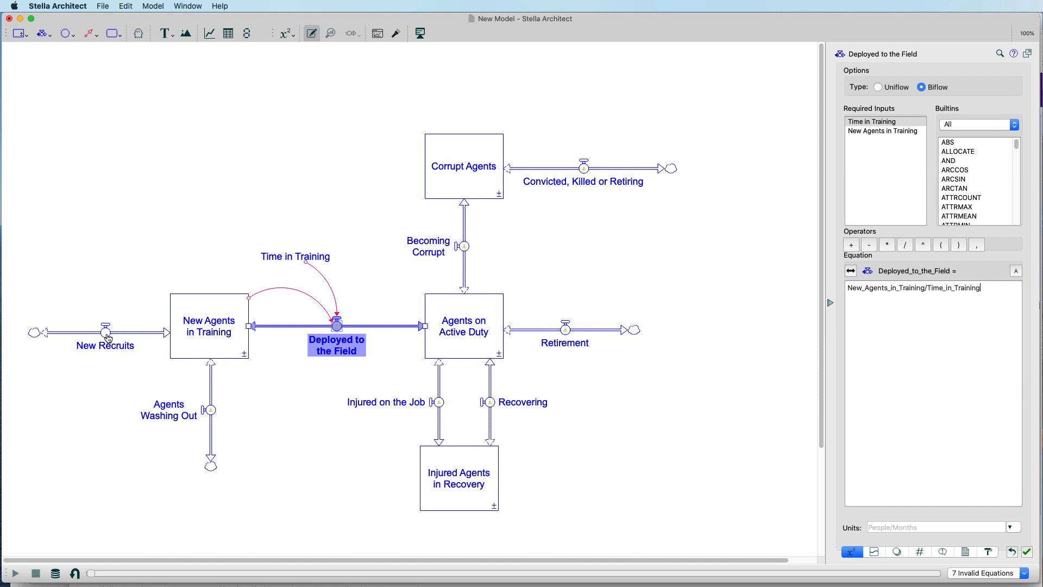
Set the equation of the New Recruits flow to 1000/12
mouse_move(108, 338)
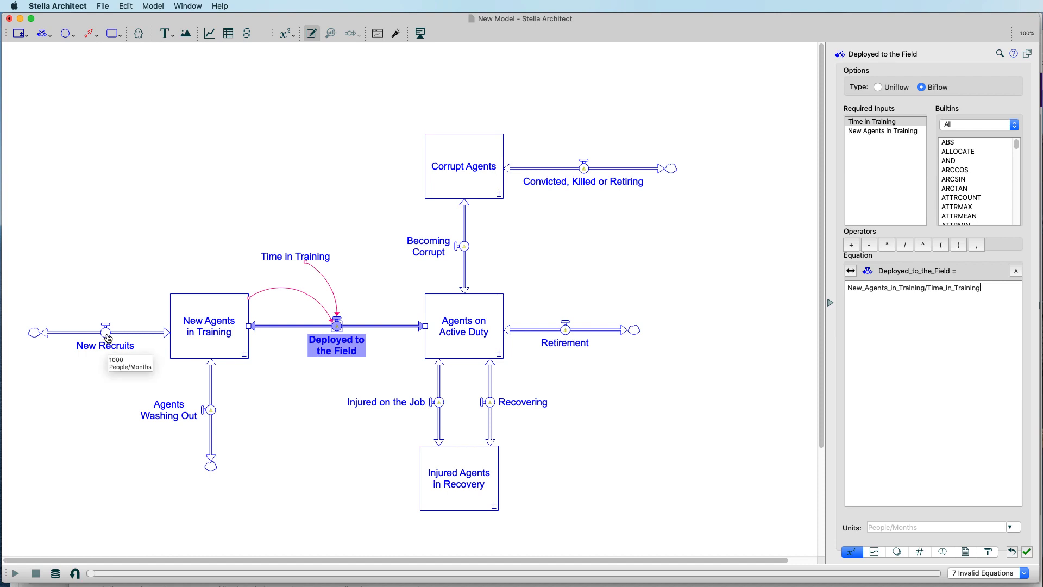
click(109, 336)
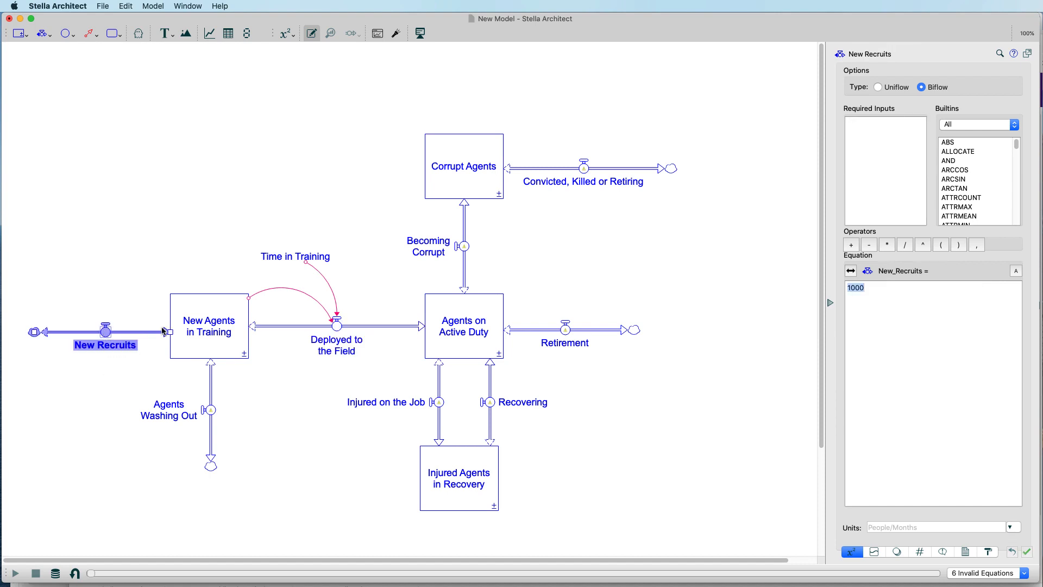
click(867, 289)
text(/12)
click(390, 523)
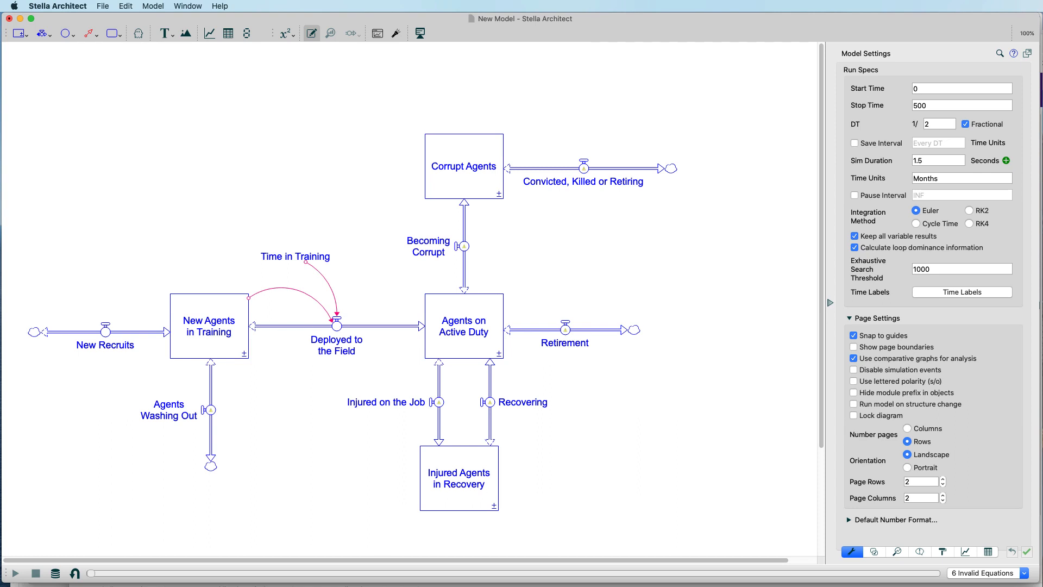
Switch to the Excel workbook and enter 1000 in cell B2 and 12 in cell B3
key(super+Tab)
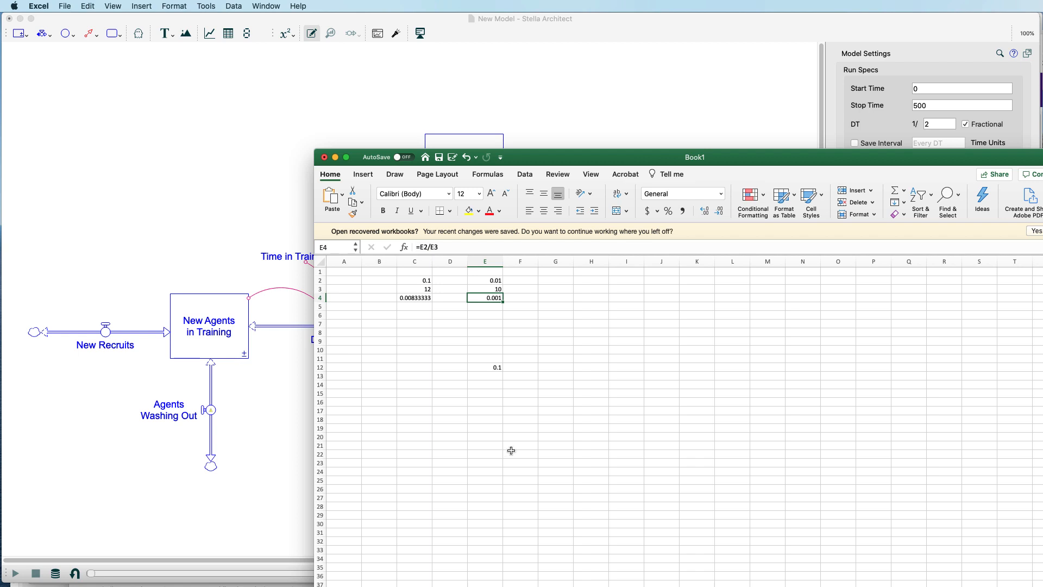
click(380, 280)
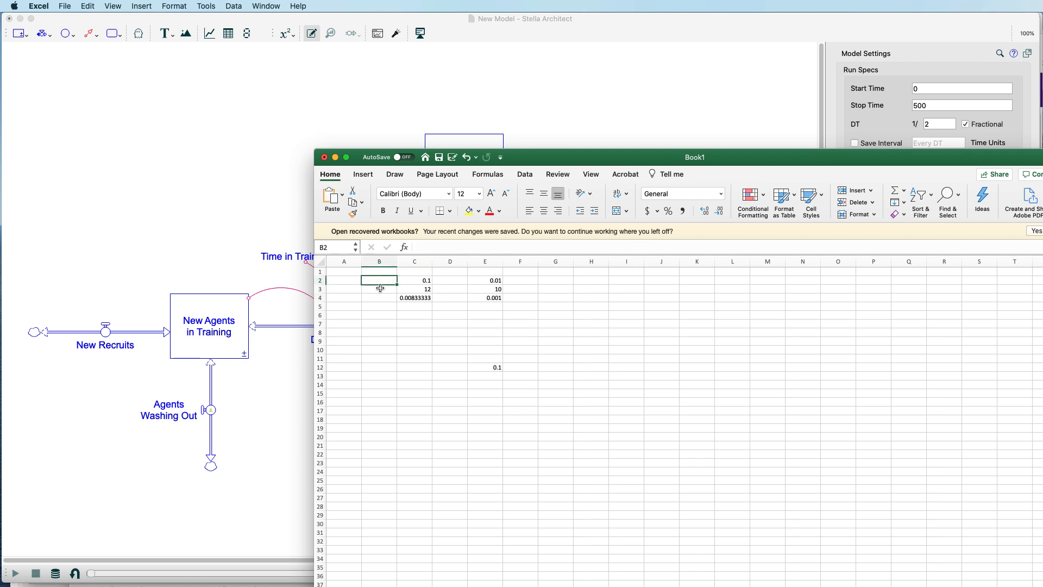
text(100)
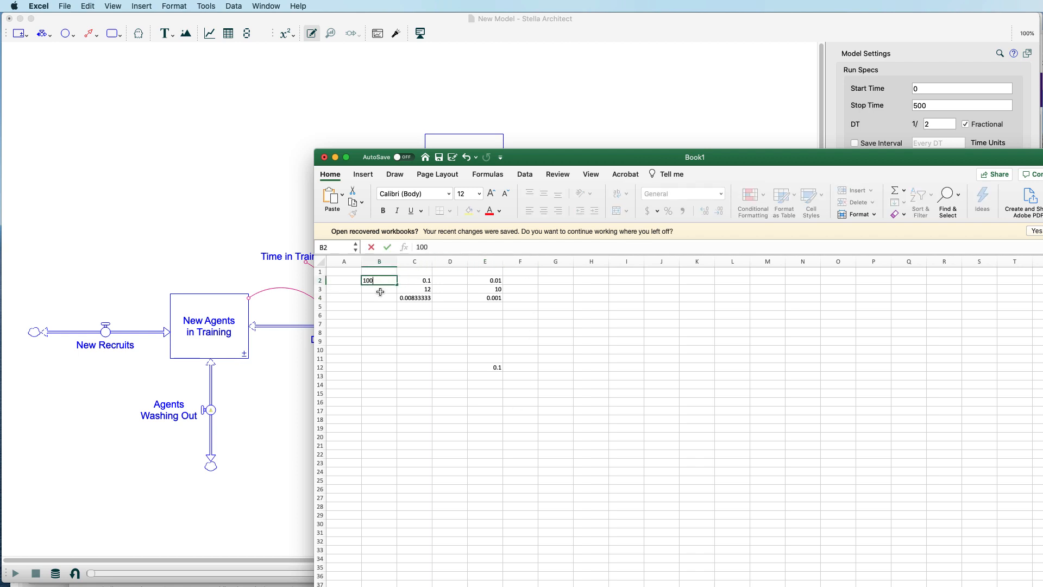
text(0)
key(Return)
text(12)
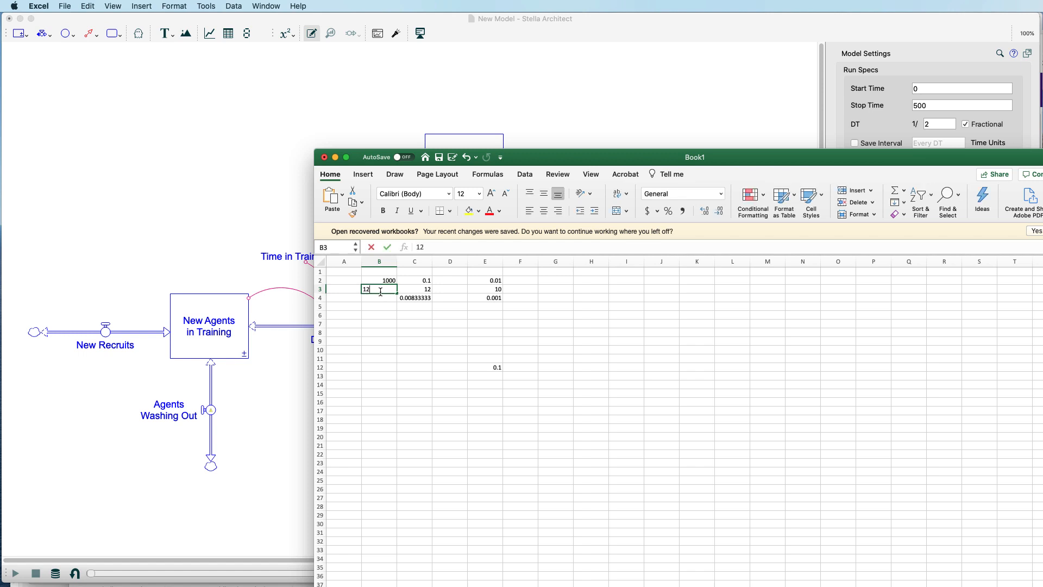
Calculate the monthly recruit rate in cell B4 with the formula =B2/B3
click(382, 296)
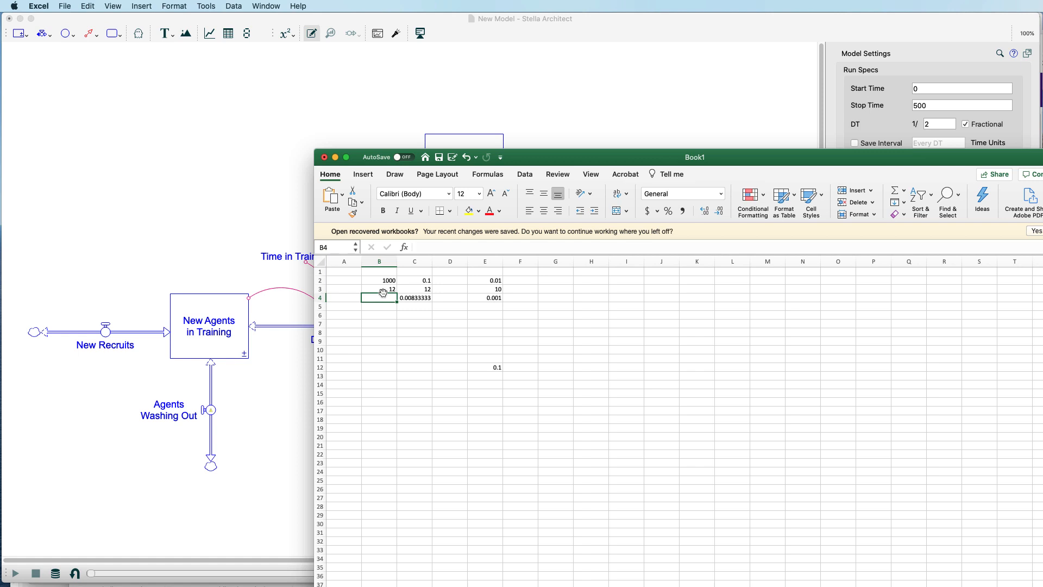
text(=)
click(378, 284)
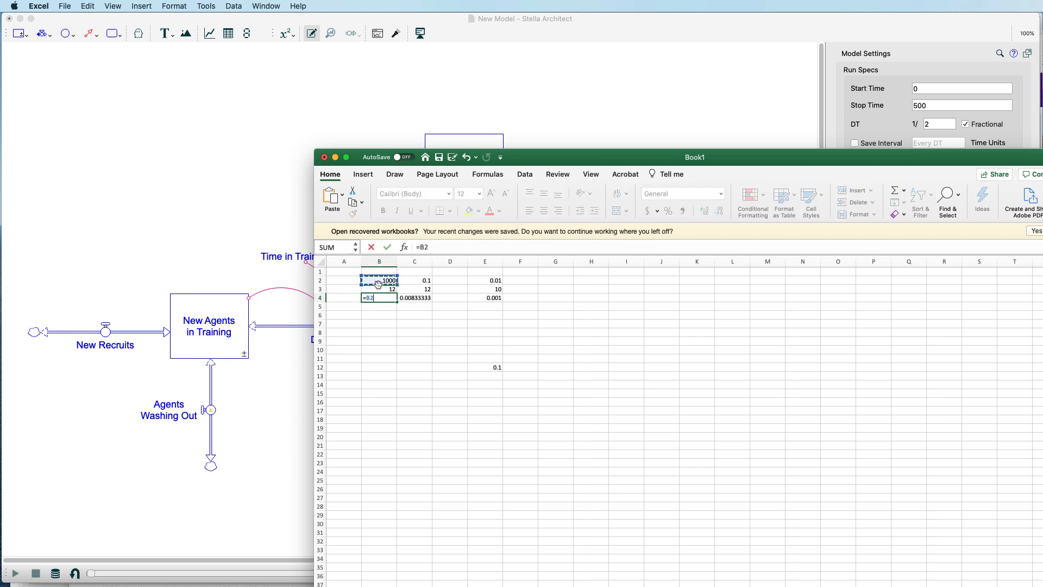
text(/)
click(378, 290)
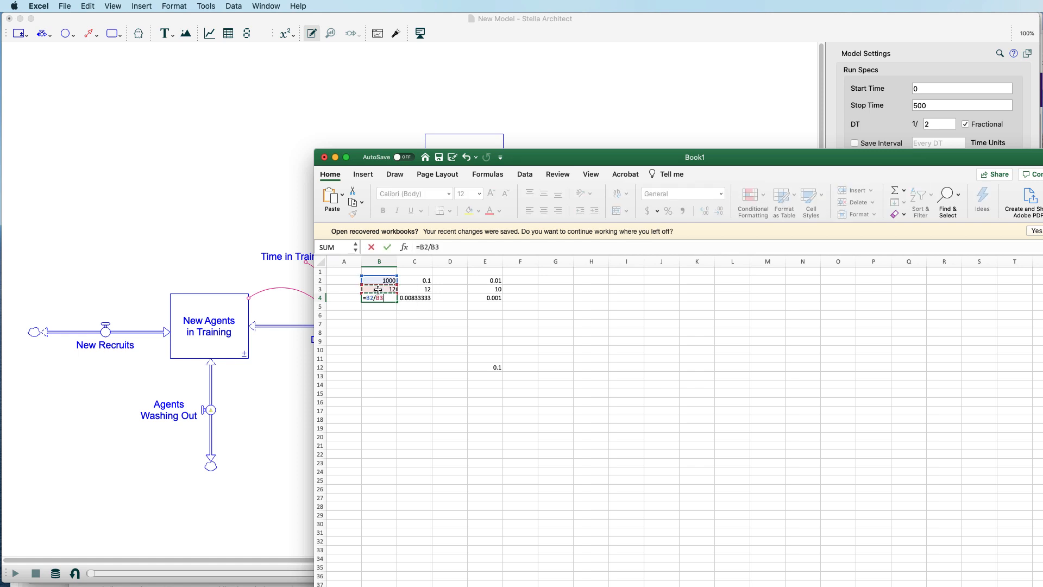
key(Return)
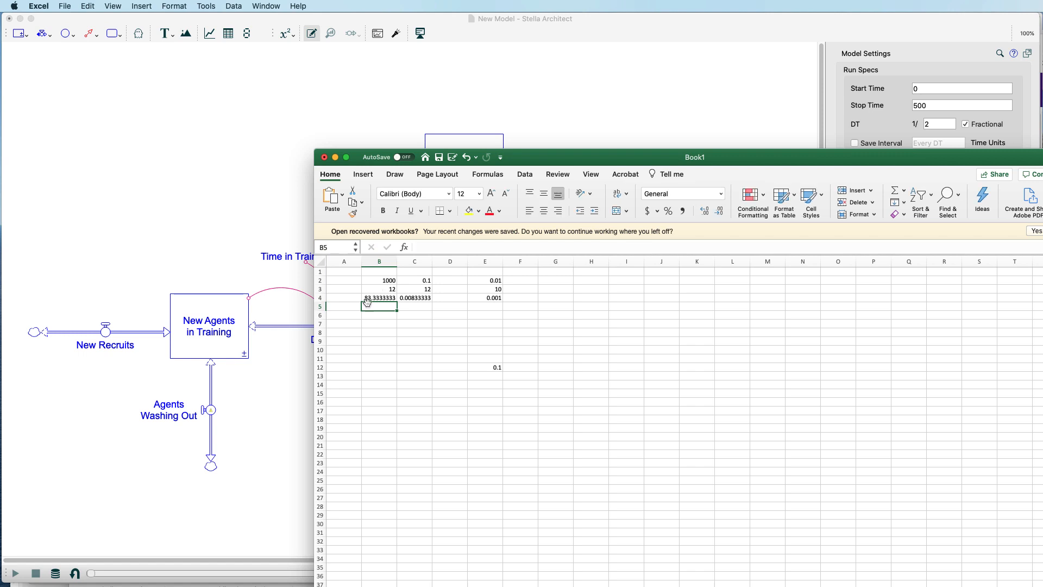
Return to the Stella Architect model and set the New Recruits flow to 83
click(221, 302)
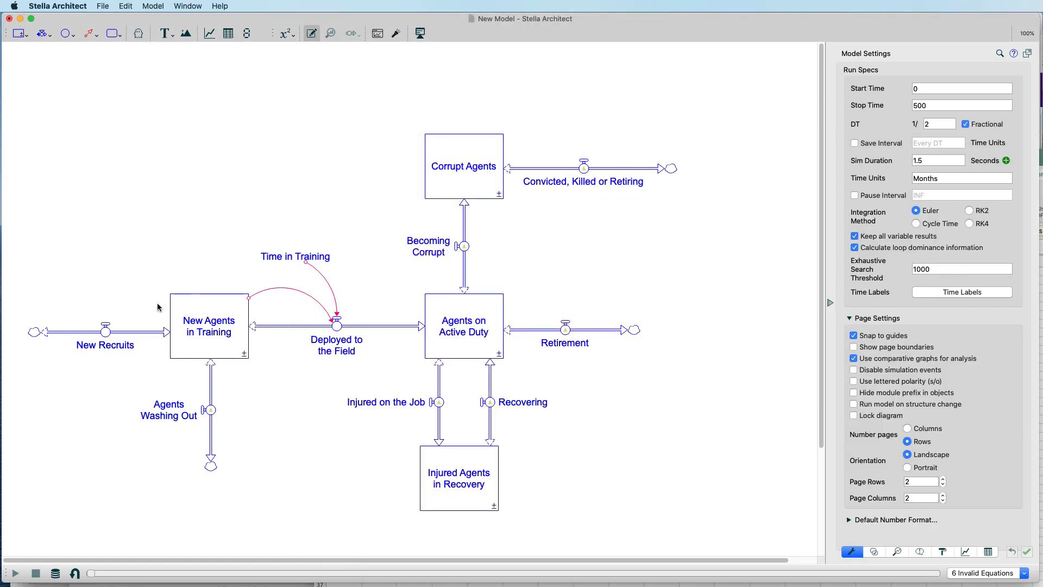
click(108, 338)
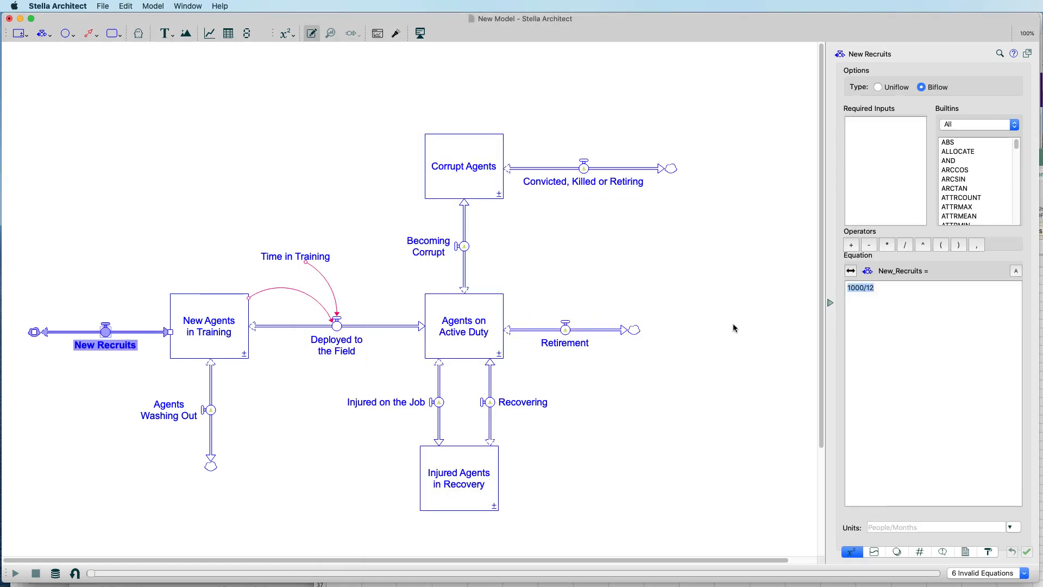
text(83)
click(330, 450)
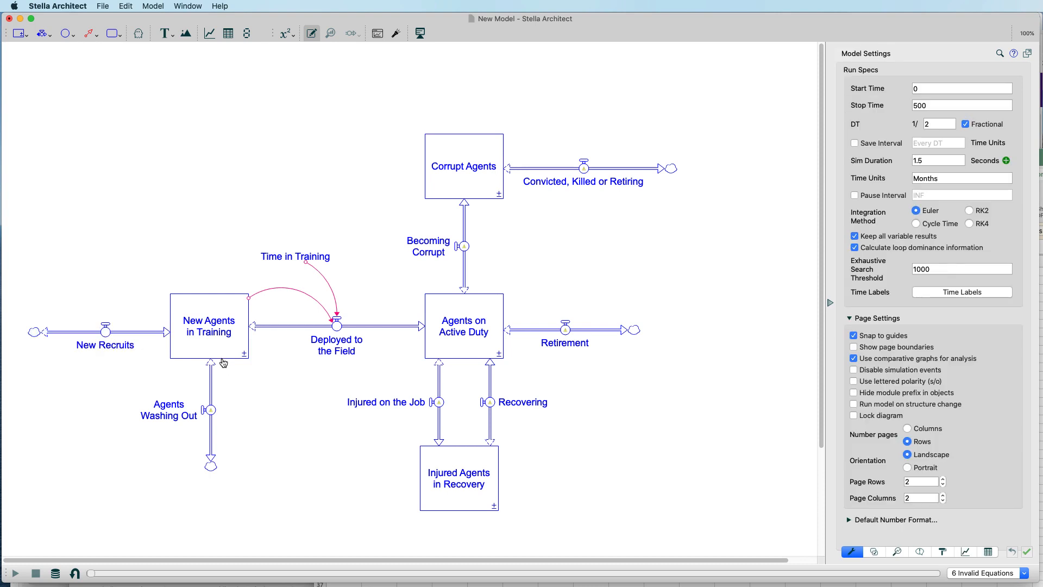
Add a converter named "Fraction Washing Out" below the Agents Washing Out flow's label
mouse_move(224, 362)
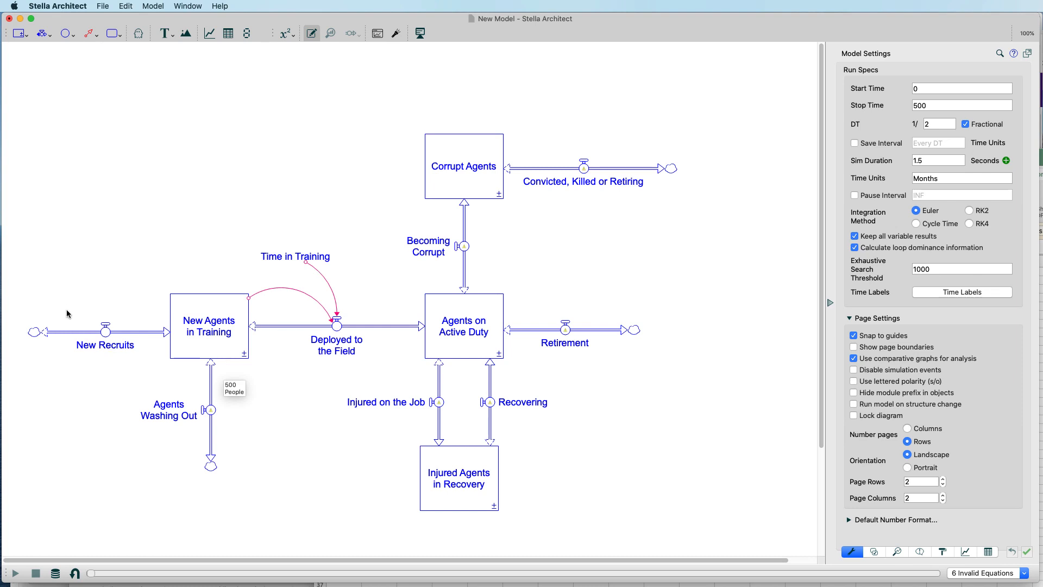
click(65, 36)
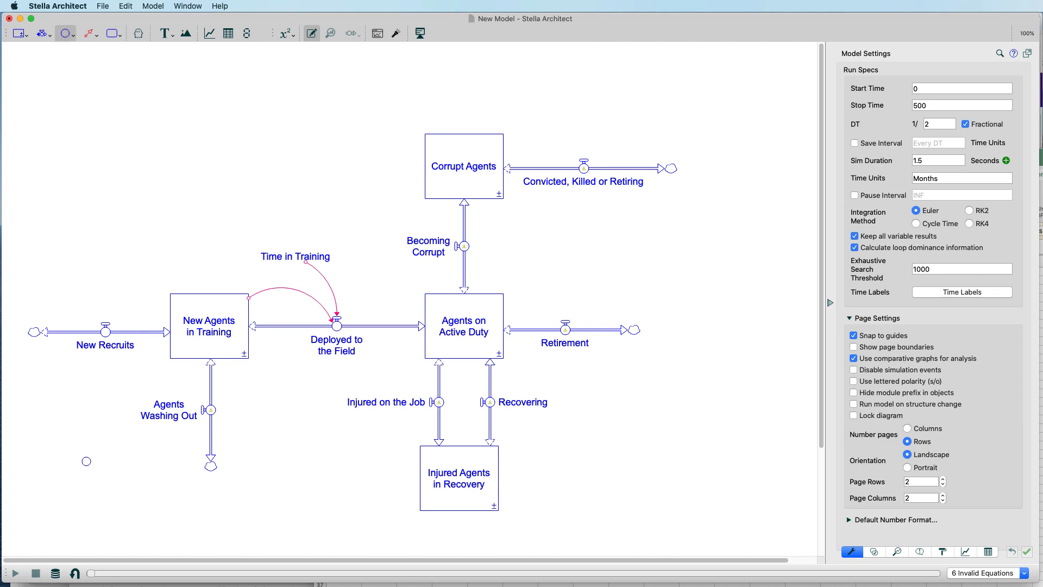
click(86, 462)
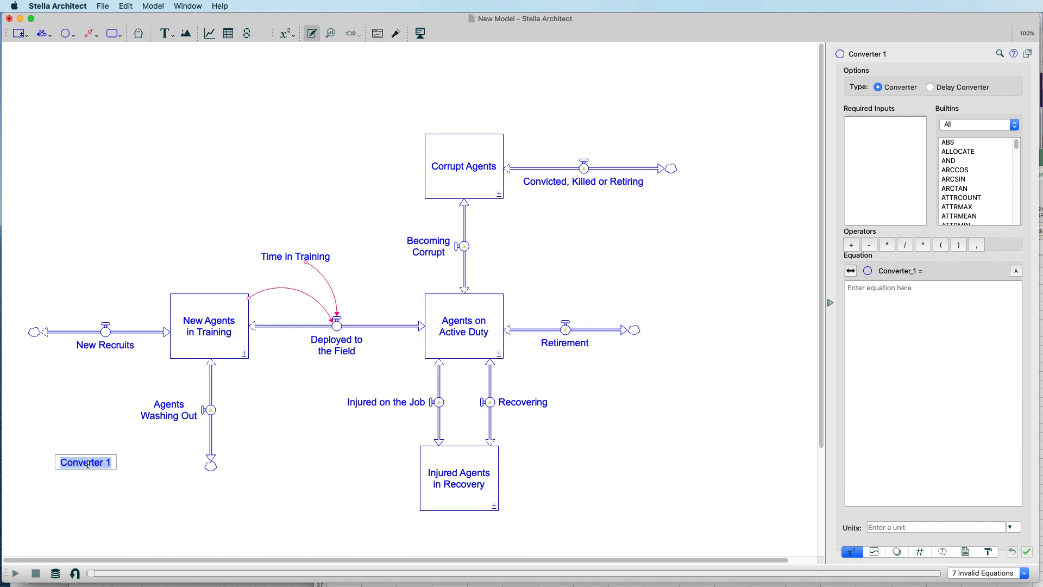
text(Fr)
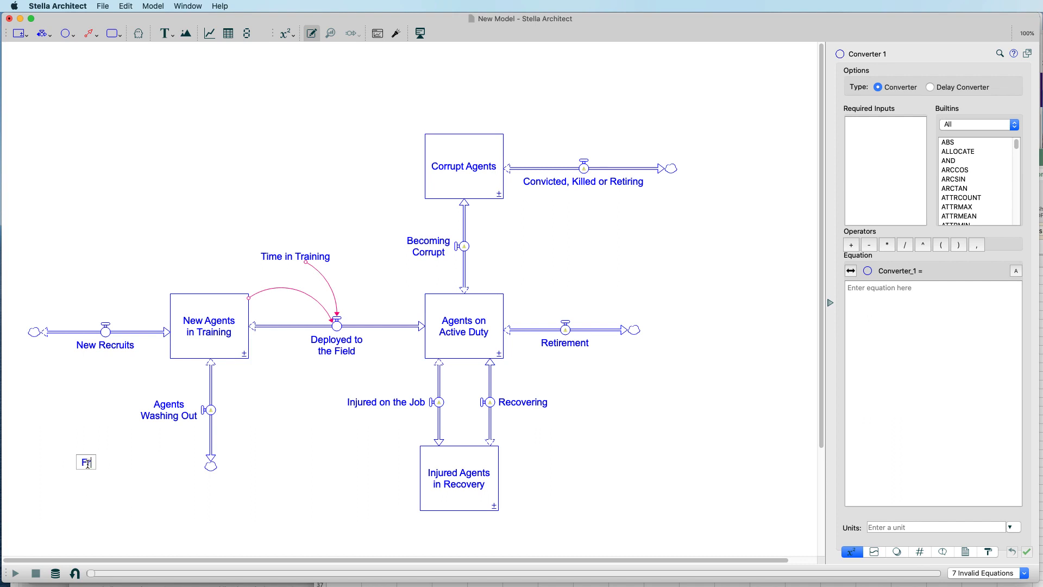
text(action Washing )
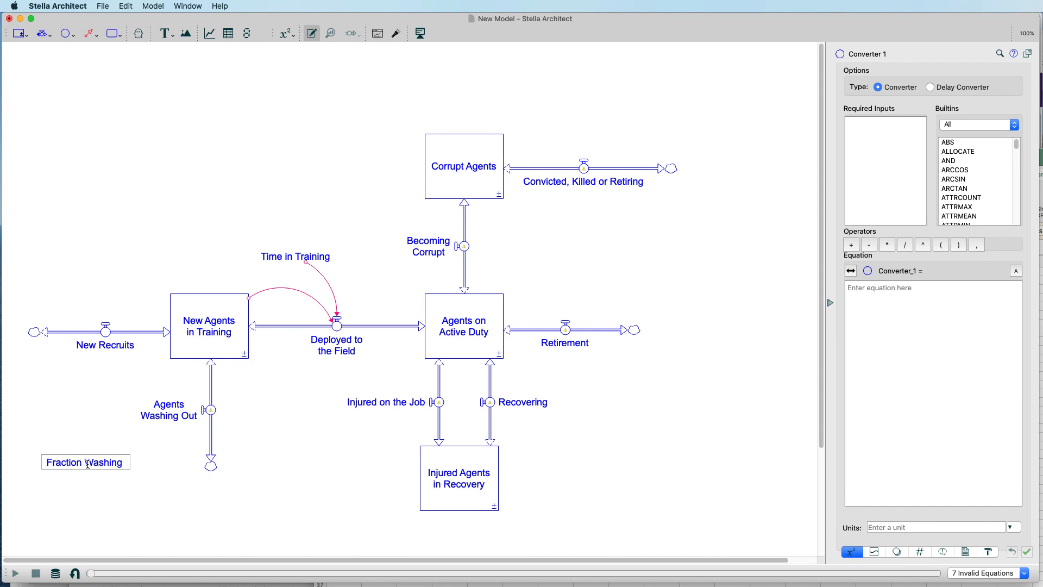
text(Out)
key(Return)
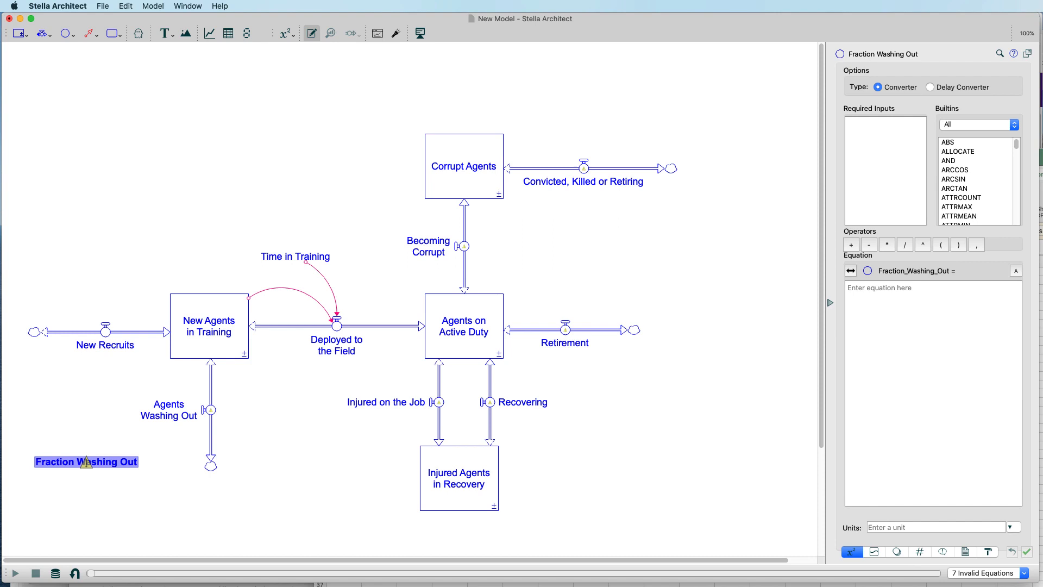
Switch to the Excel workbook and set cell C2 to .02 to work out the monthly washout fraction
click(401, 585)
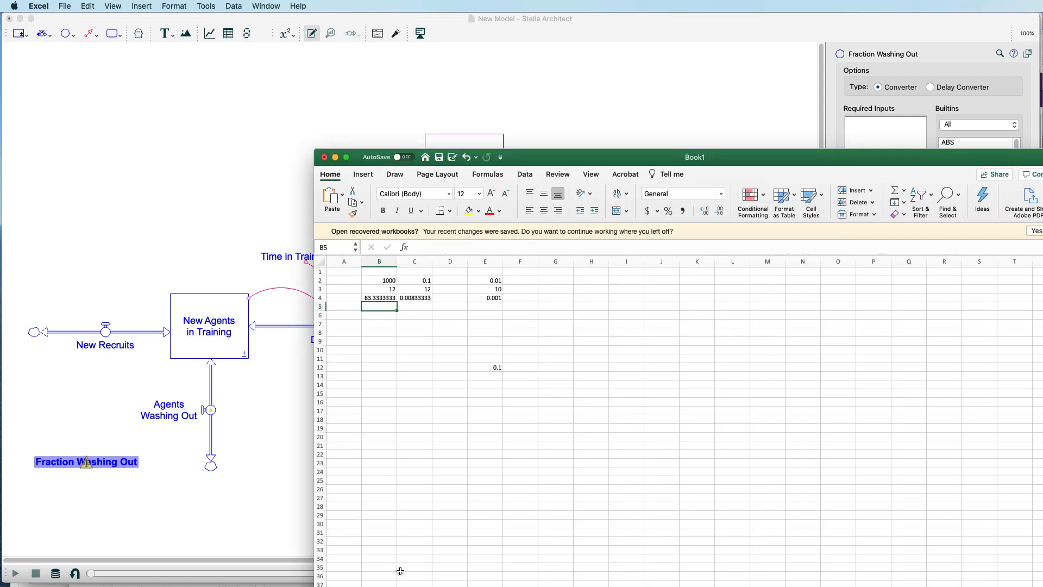
click(424, 281)
text(.)
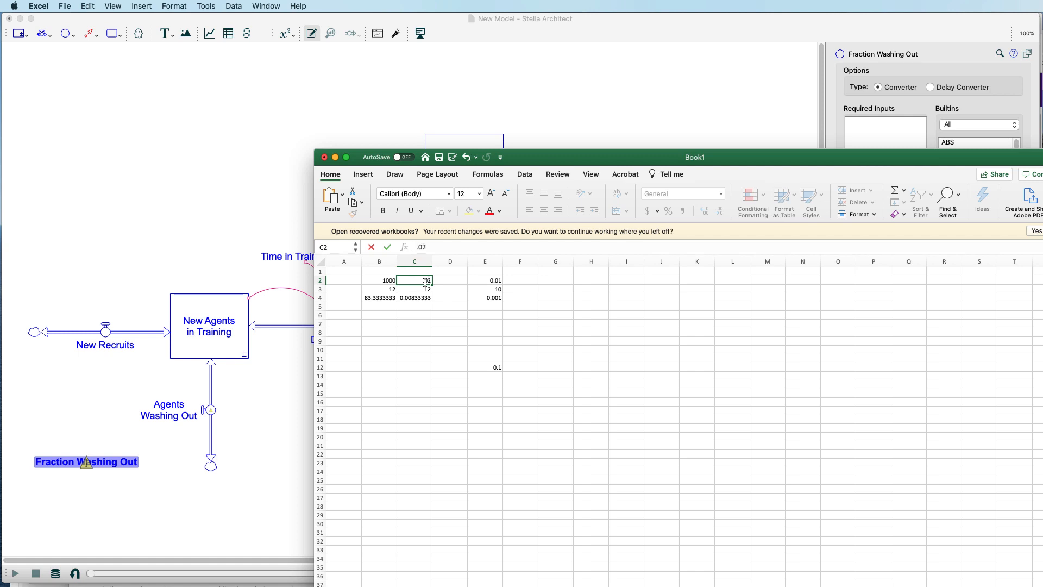
text(02)
key(Return)
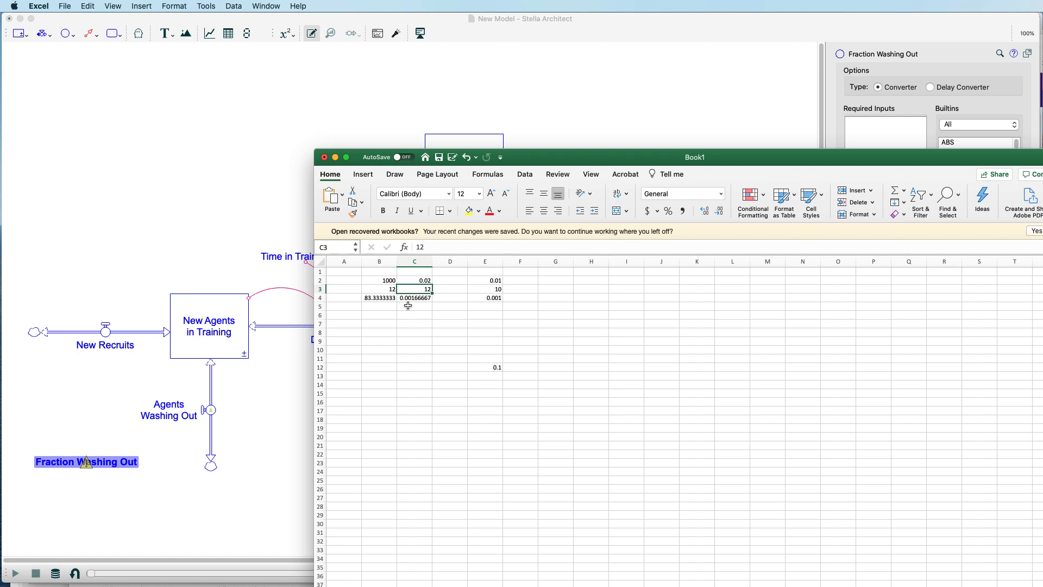
Return to the Stella Architect model and set the Fraction Washing Out converter to .0016 with Dimensionless/Months as its units
click(163, 458)
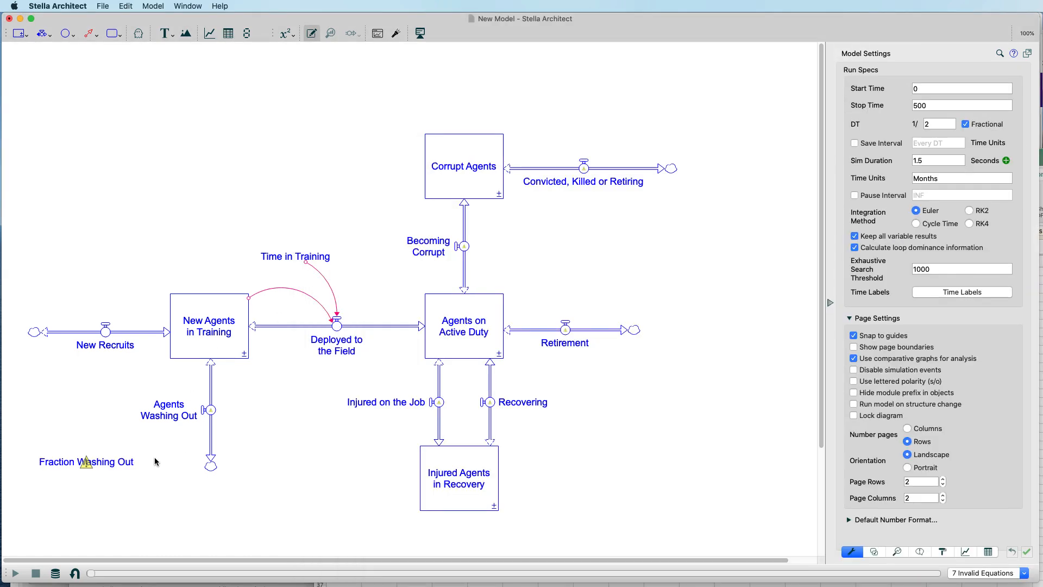
click(129, 466)
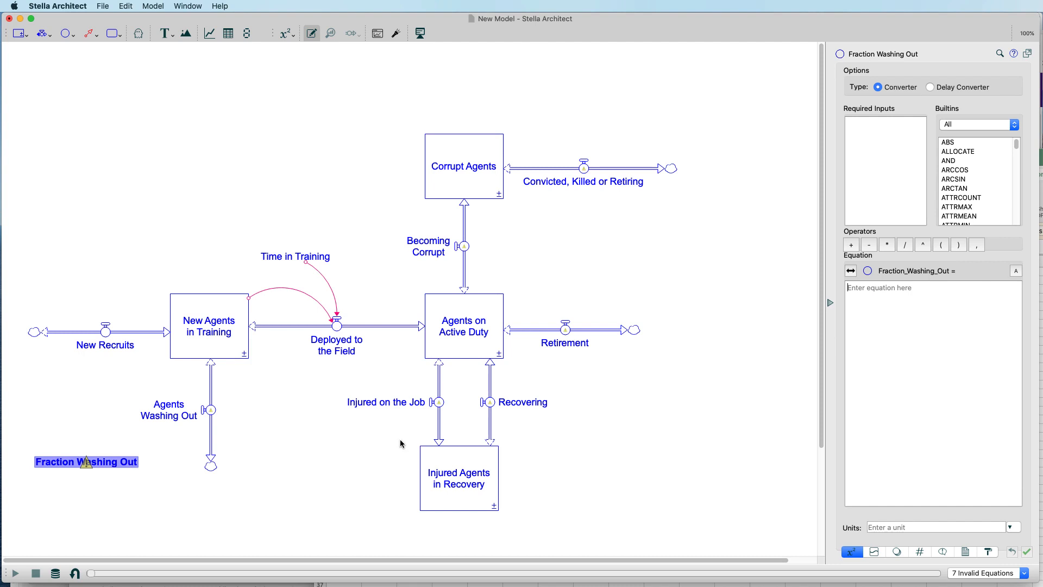
click(939, 351)
text(.0016)
click(925, 526)
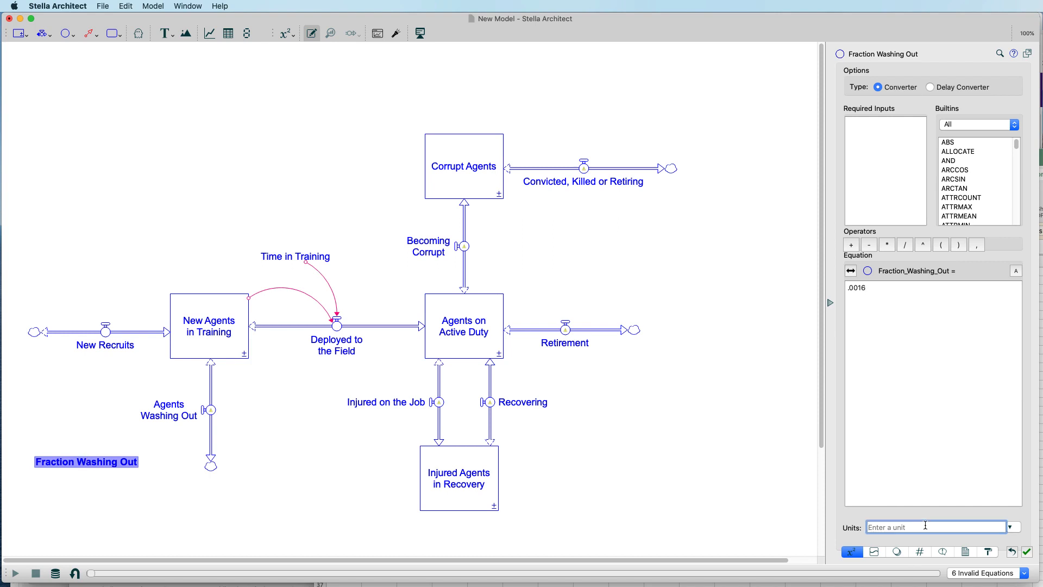
text(Dim)
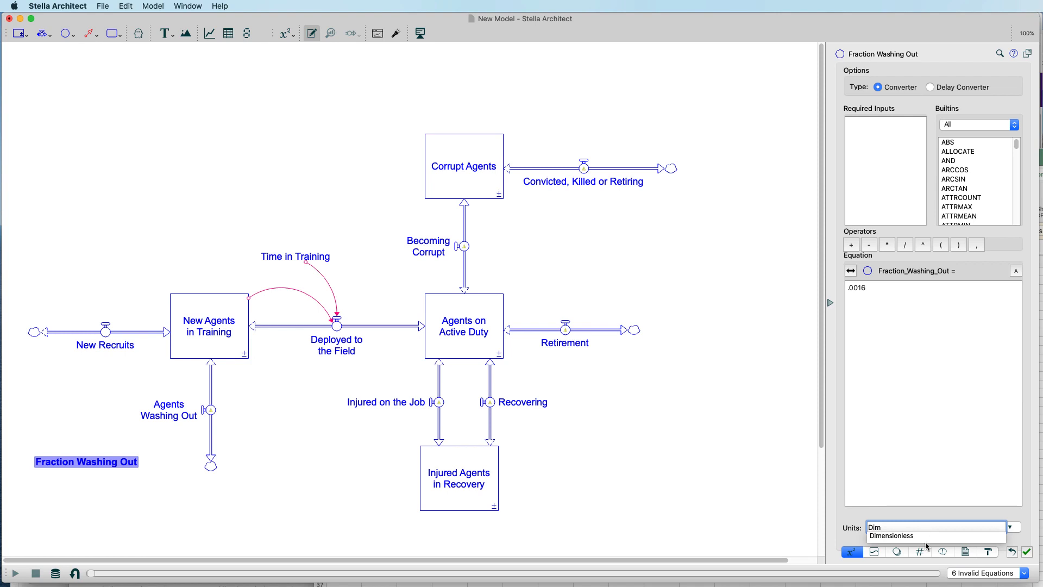
click(924, 536)
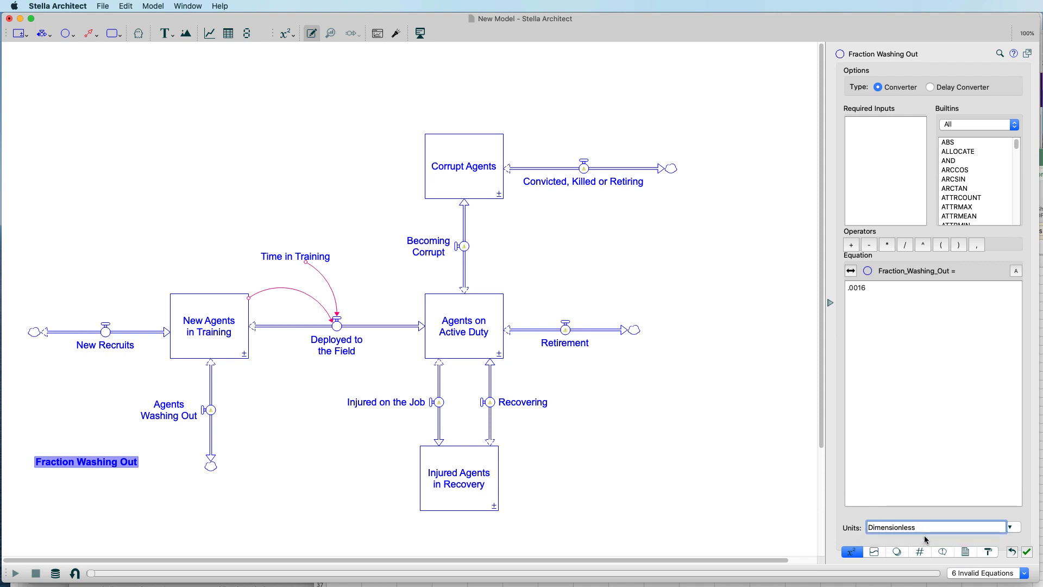
text(/Months)
click(302, 481)
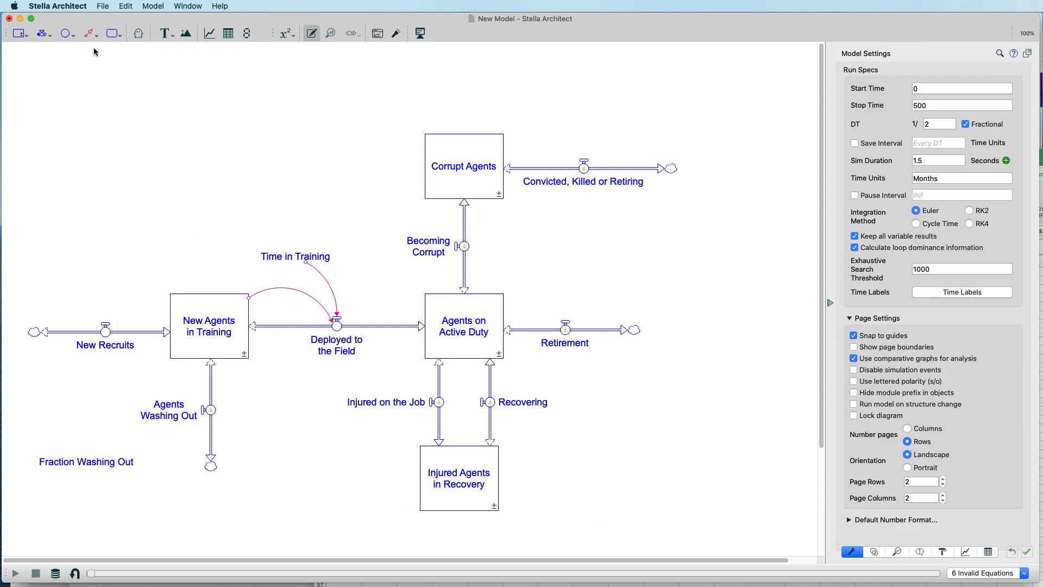
Draw connectors from the New Agents in Training stock and the Fraction Washing Out converter to the Agents Washing Out flow
click(88, 33)
mouse_move(227, 359)
mouse_down()
mouse_move(236, 383)
mouse_move(217, 413)
mouse_up()
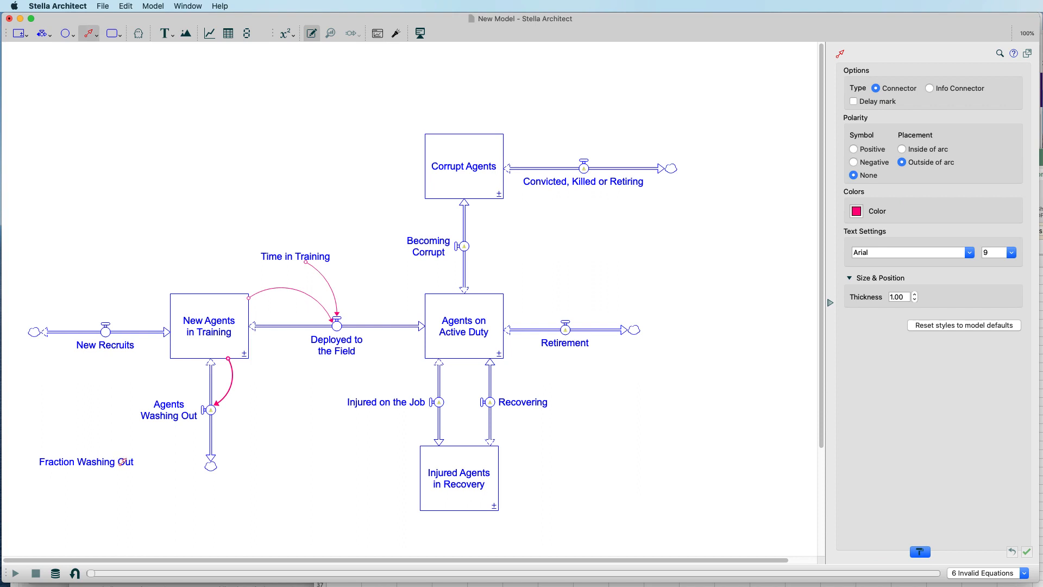
click(124, 461)
drag(123, 460, 210, 417)
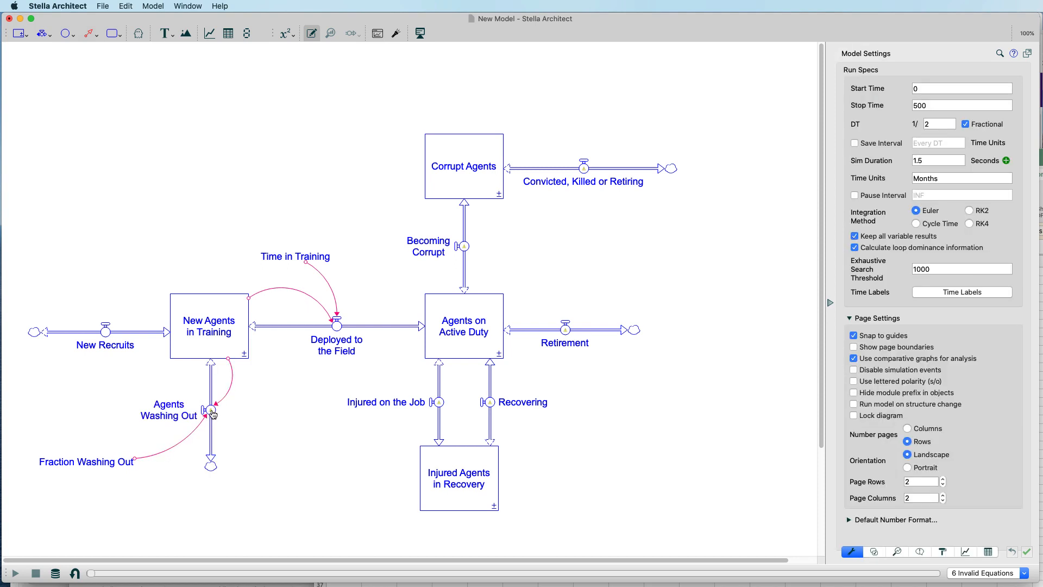
Define the Agents Washing Out flow as New Agents in Training multiplied by Fraction Washing Out
click(212, 414)
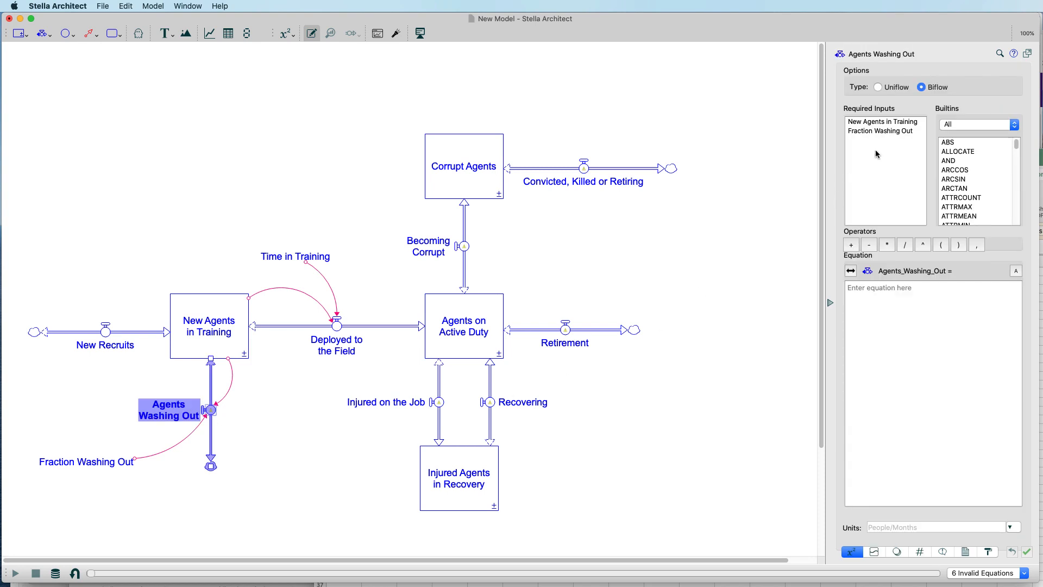
click(881, 122)
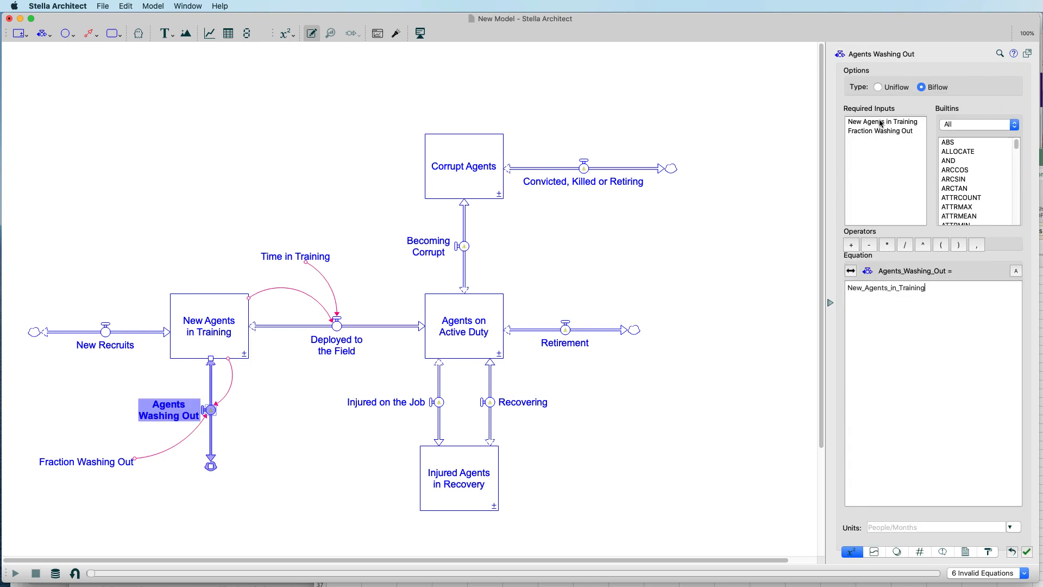
click(888, 246)
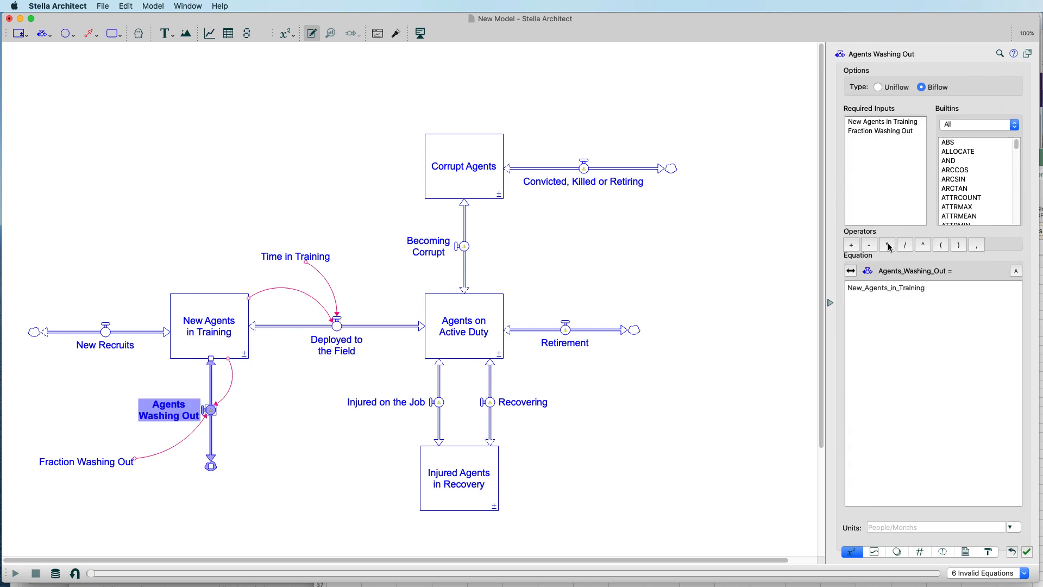
click(892, 131)
click(345, 488)
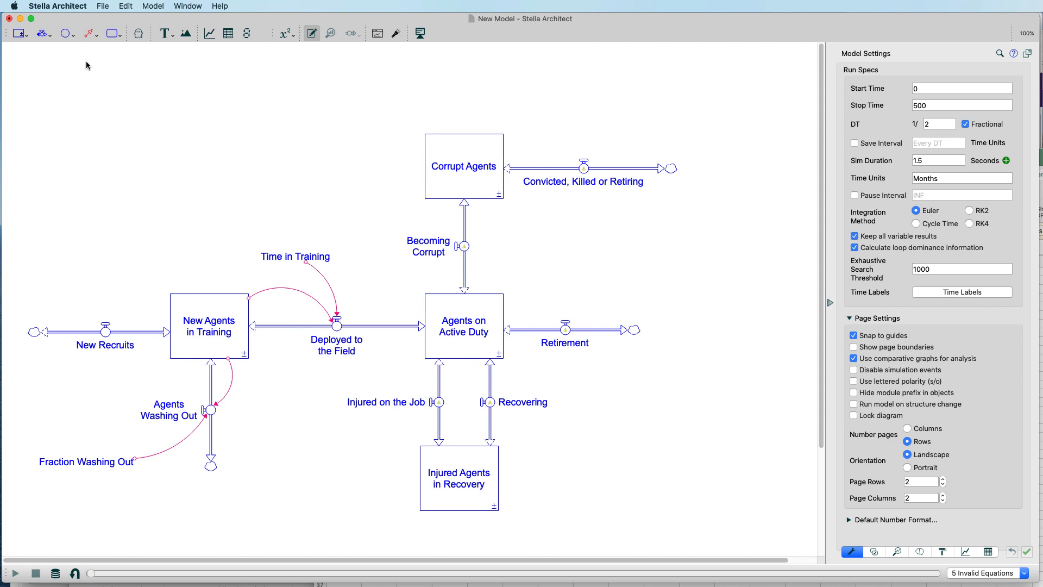
Add a converter named "Average Time on Job" below and to the right of the Retirement flow
click(65, 33)
click(693, 378)
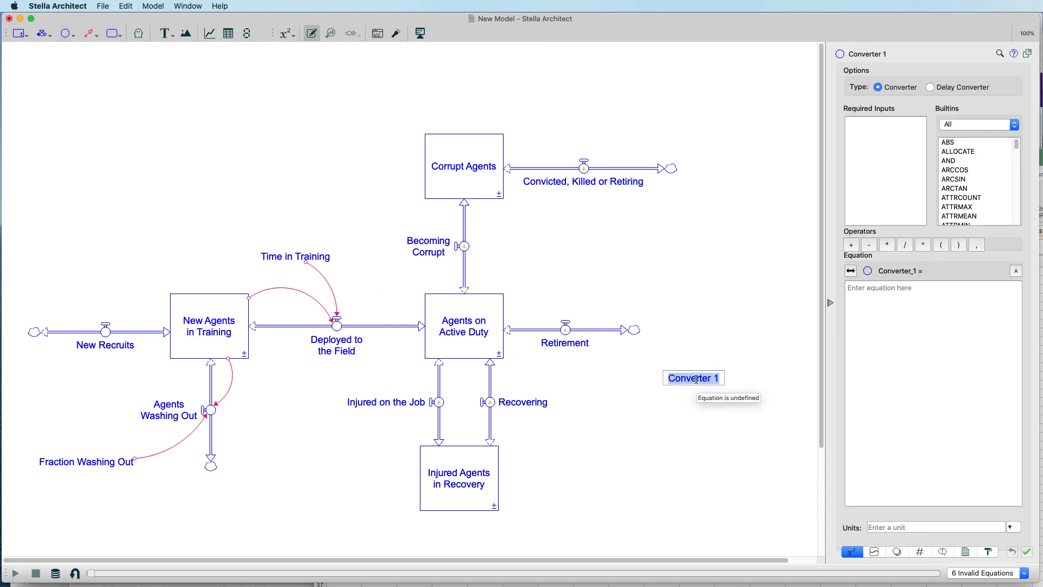
text(Averg)
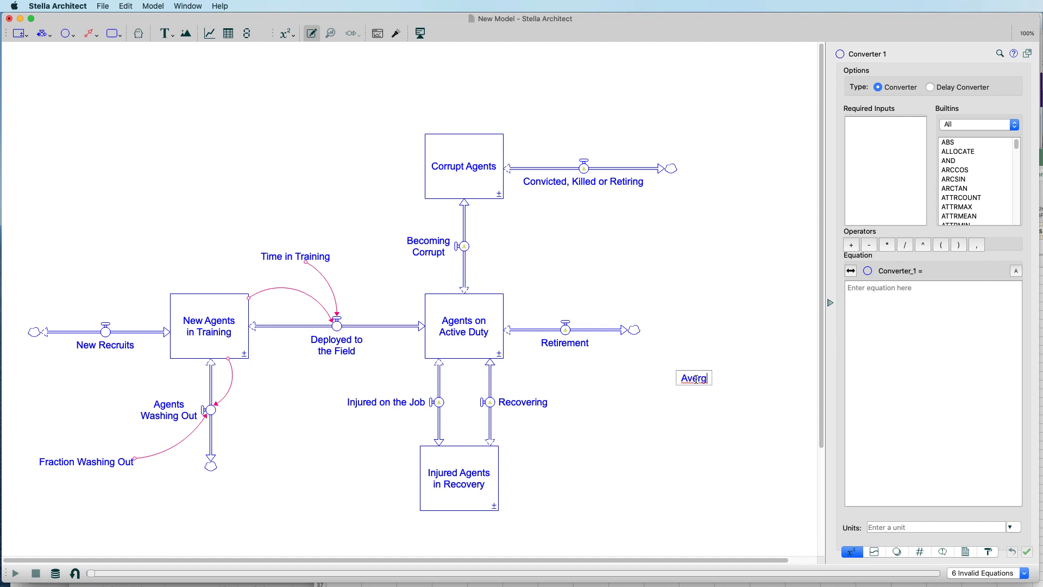
key(BackSpace)
text(age Time on Job)
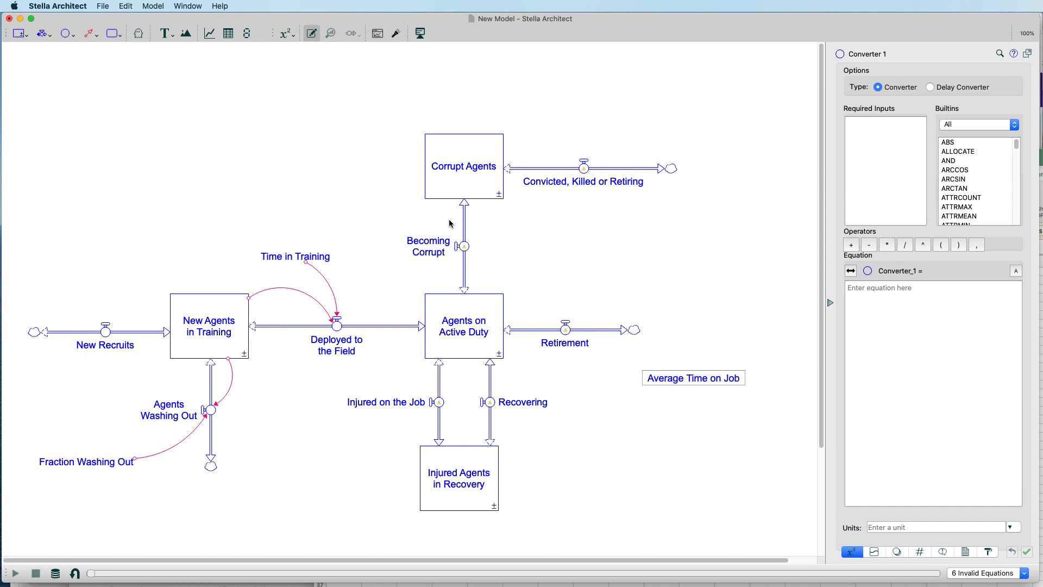
Connect Average Time on Job and Agents on Active Duty to the Retirement flow, and move the flow's label above it
click(90, 35)
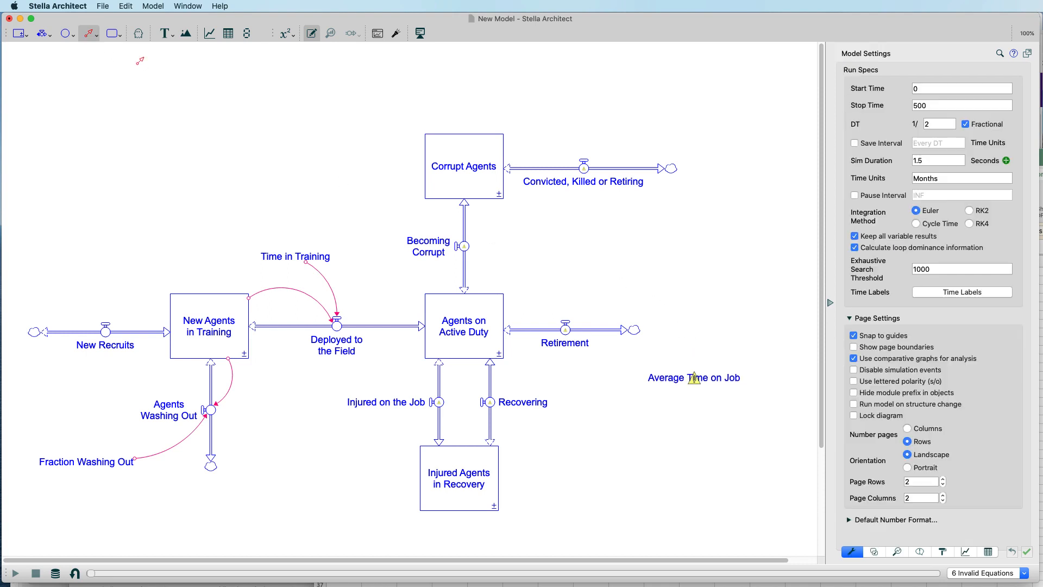
drag(655, 381, 570, 337)
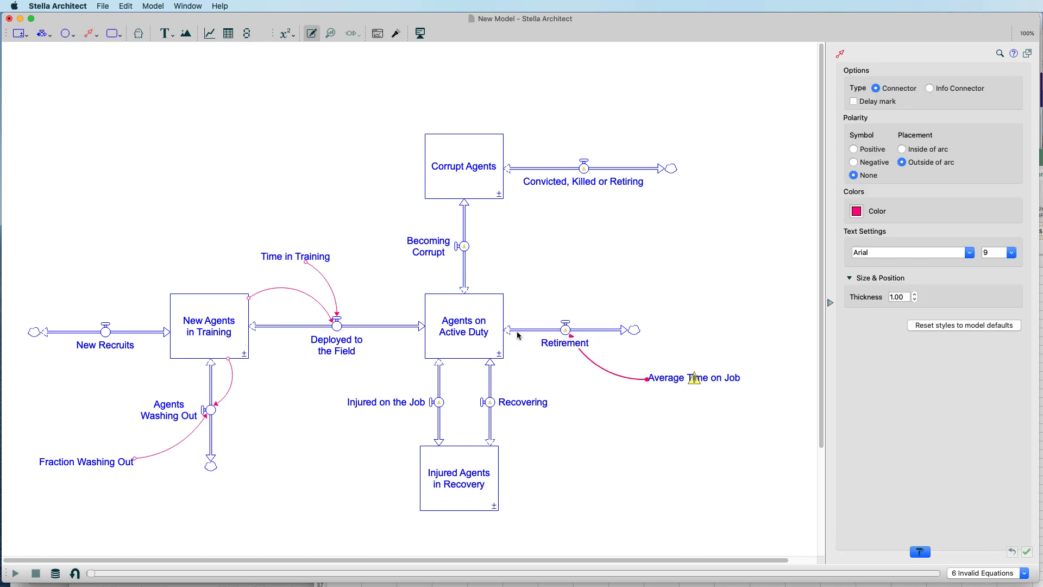
drag(496, 348, 573, 311)
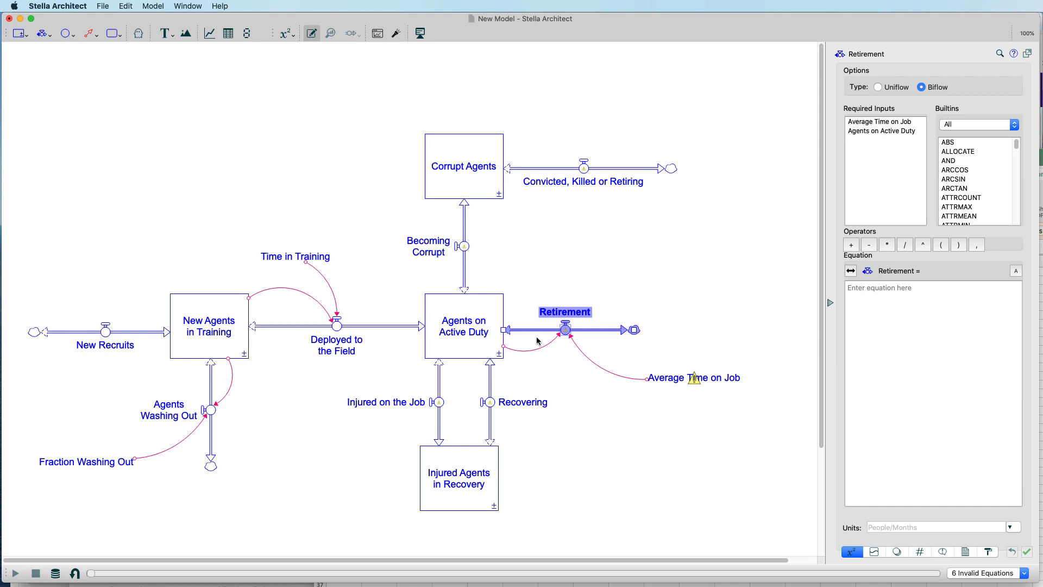
Set the Average Time on Job converter to 240 with Months as its units
click(659, 381)
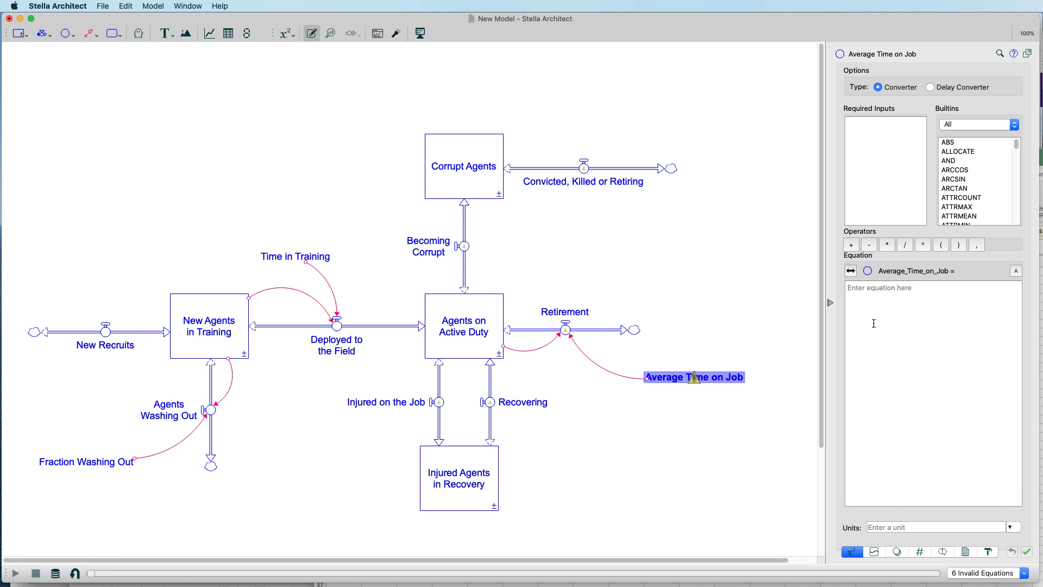
text(240)
click(896, 527)
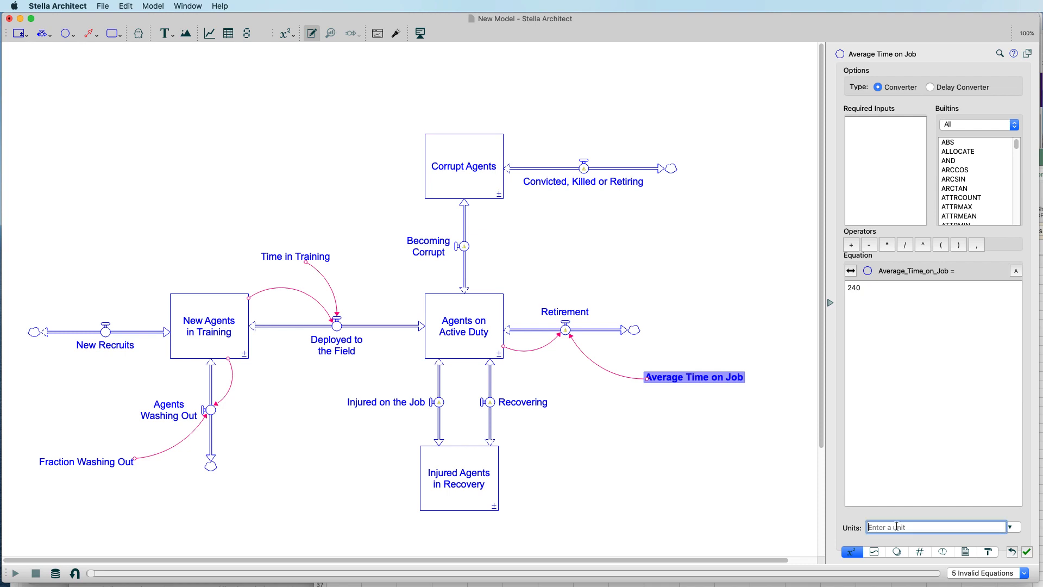
text(Months)
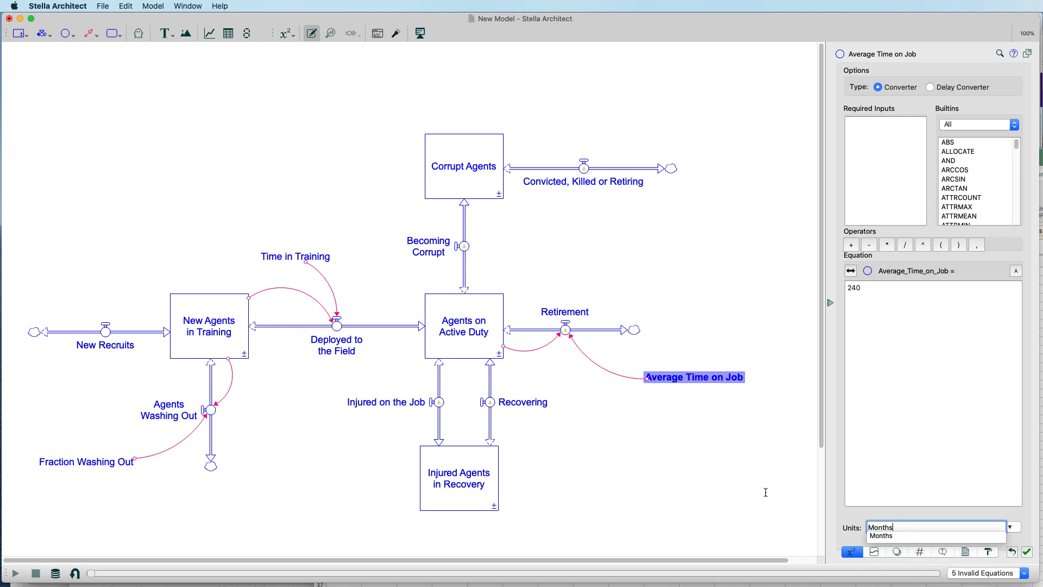
click(680, 420)
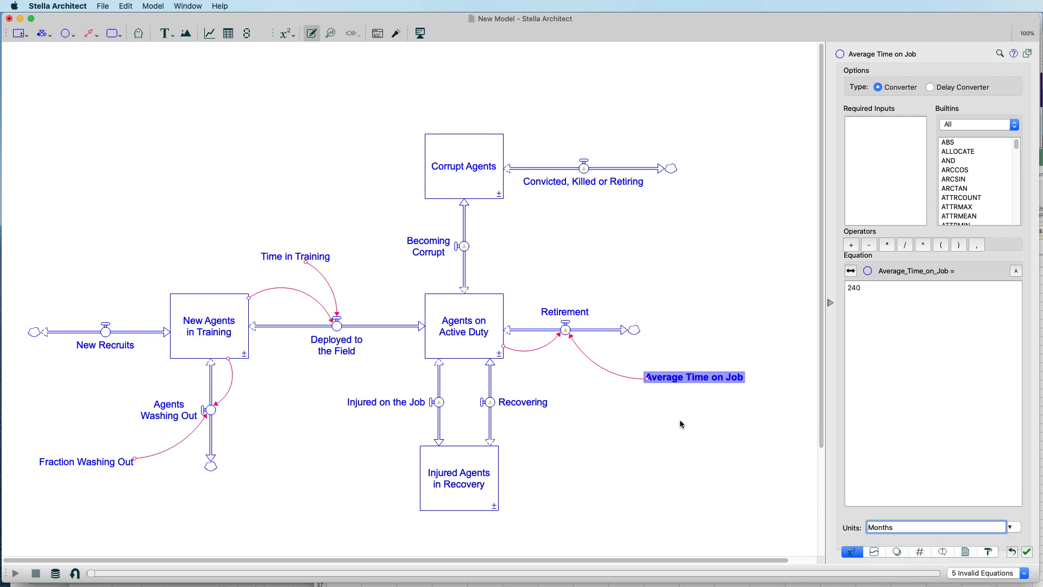
Define the Retirement flow as Agents on Active Duty divided by Average Time on Job
click(567, 331)
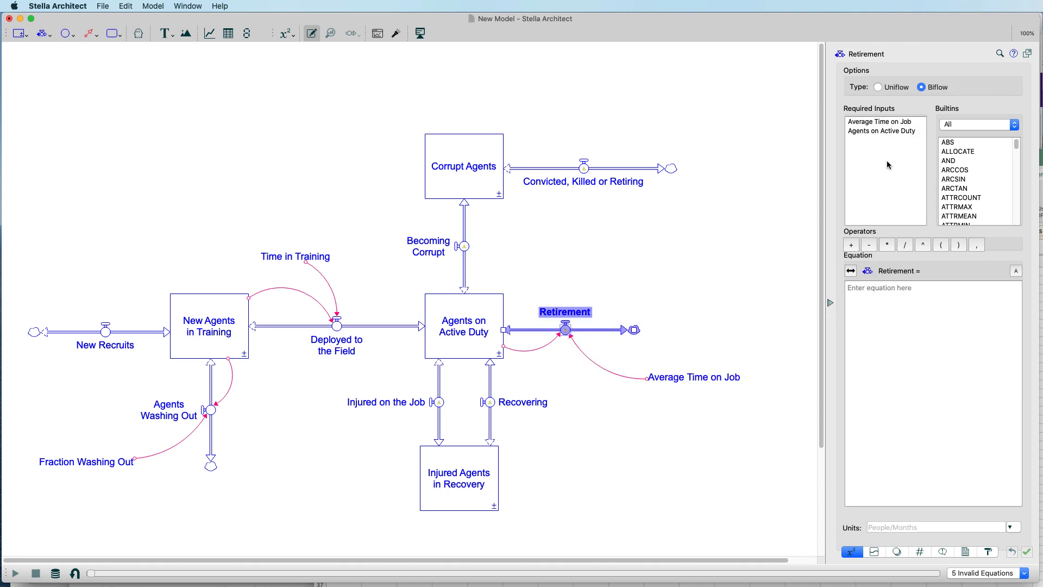
click(886, 131)
click(905, 245)
click(884, 122)
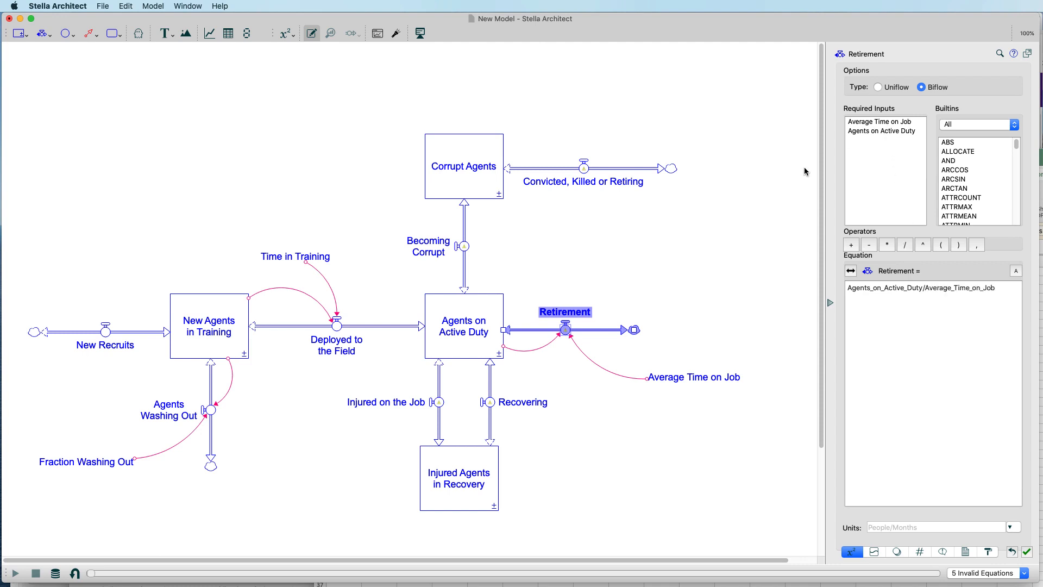
click(647, 298)
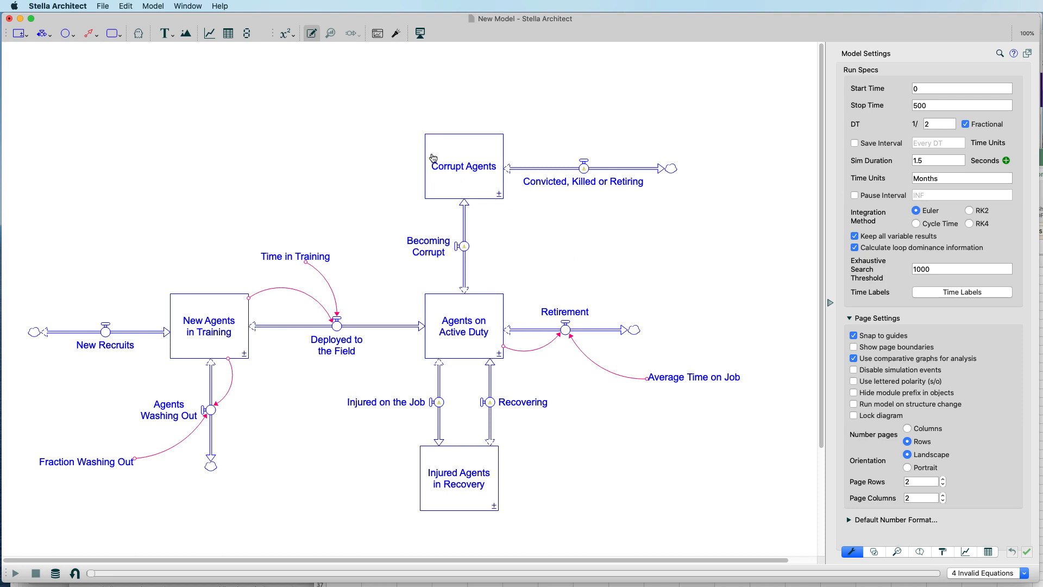
Add a converter named "Average Time on the Job for Corrupt Agents" above the Convicted, Killed or Retiring flow
click(65, 34)
click(577, 97)
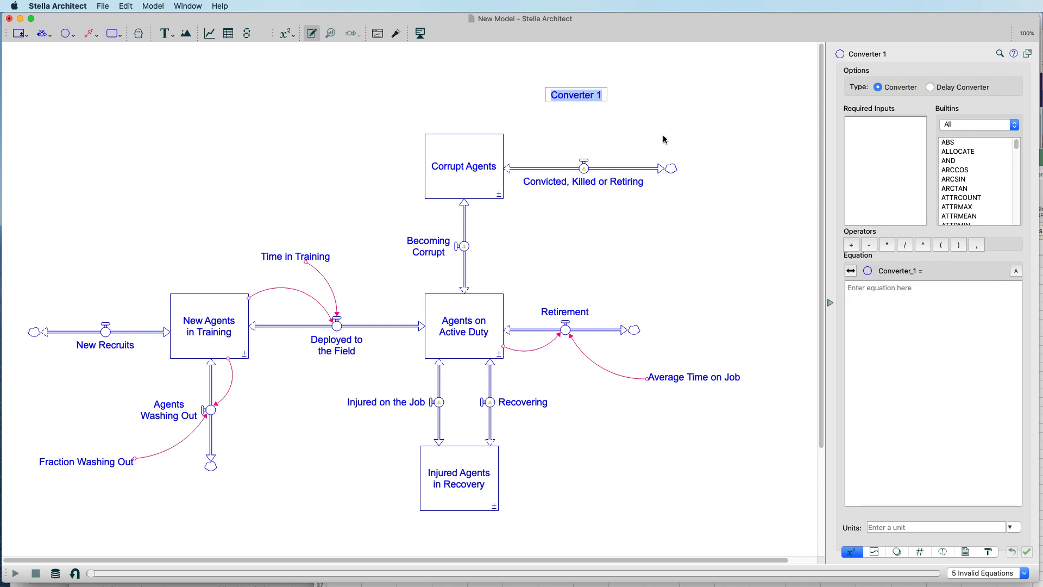
text(Aver)
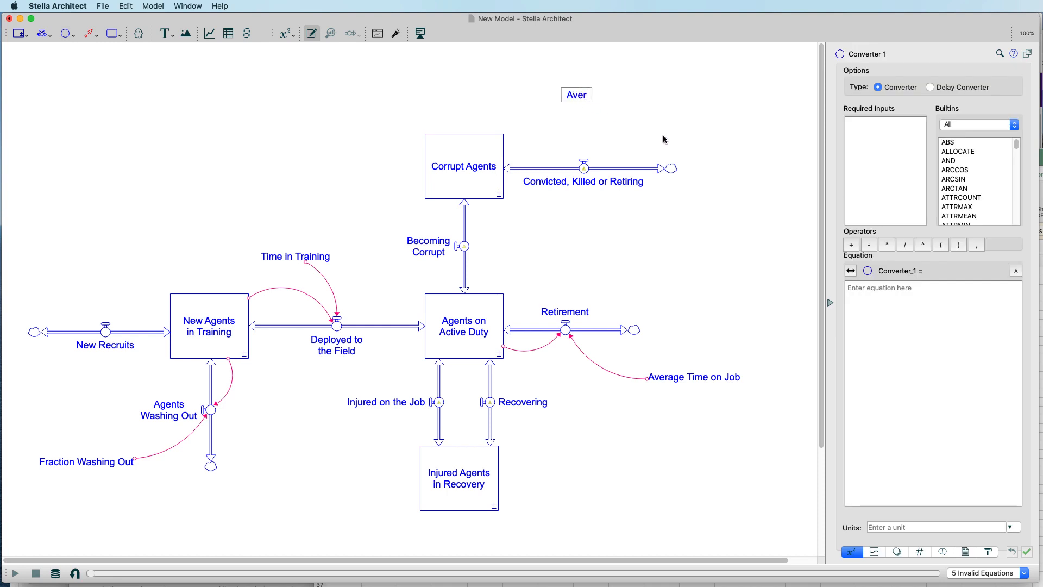
text(age Time on the JOb)
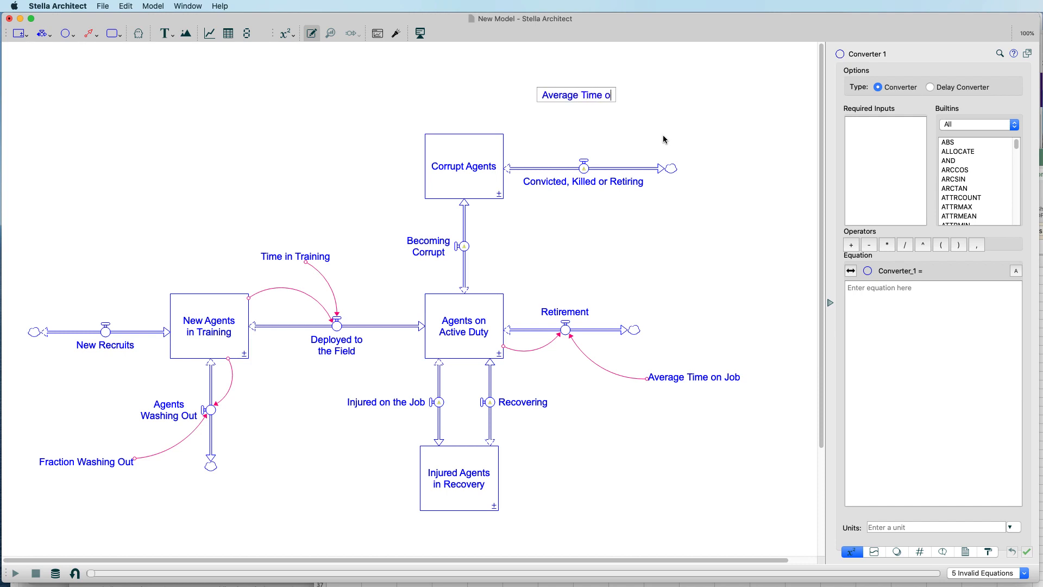
key(BackSpace)
key(BackSpace)
key(BackSpace)
key(BackSpace)
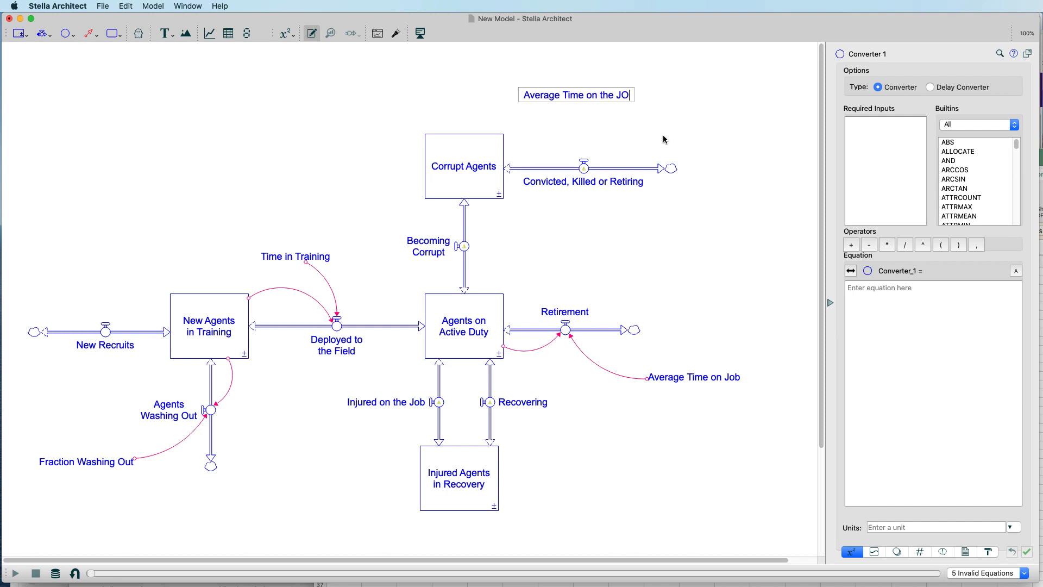
text(Job for)
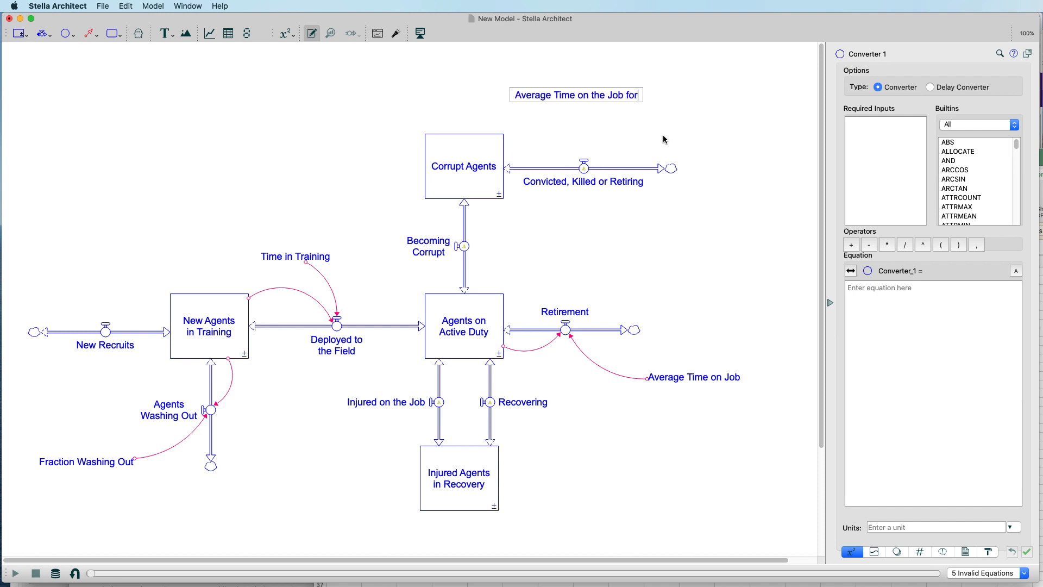
text( Corrup)
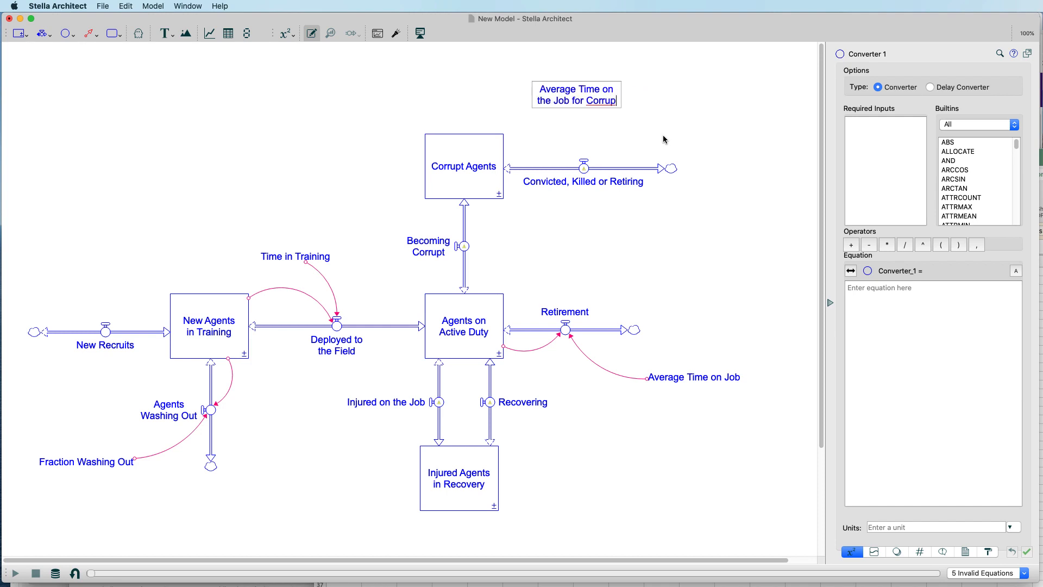
text(t Agents)
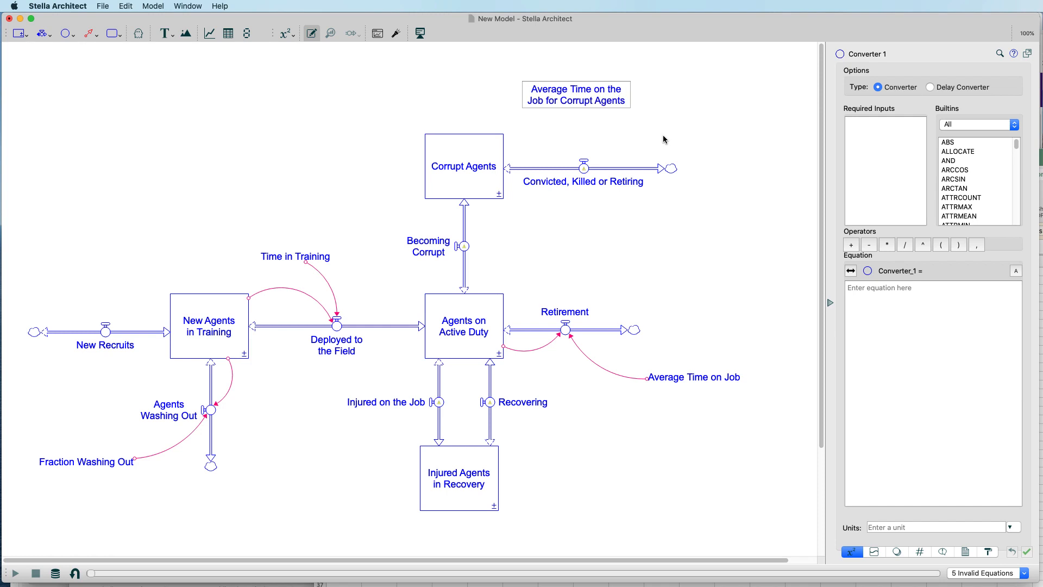
click(226, 83)
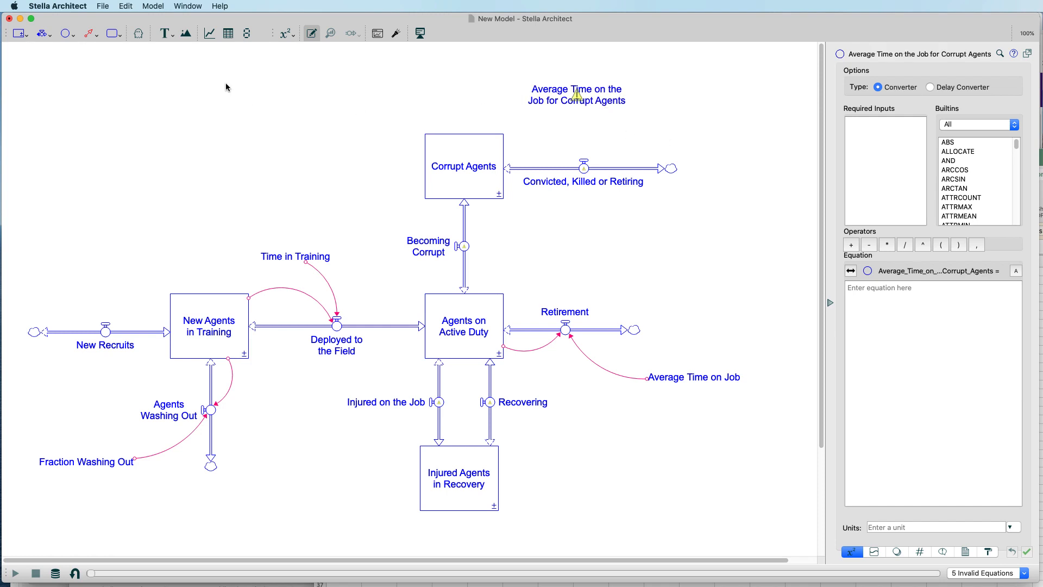
Set the Average Time on the Job for Corrupt Agents converter to 180 with Months as its units
click(555, 92)
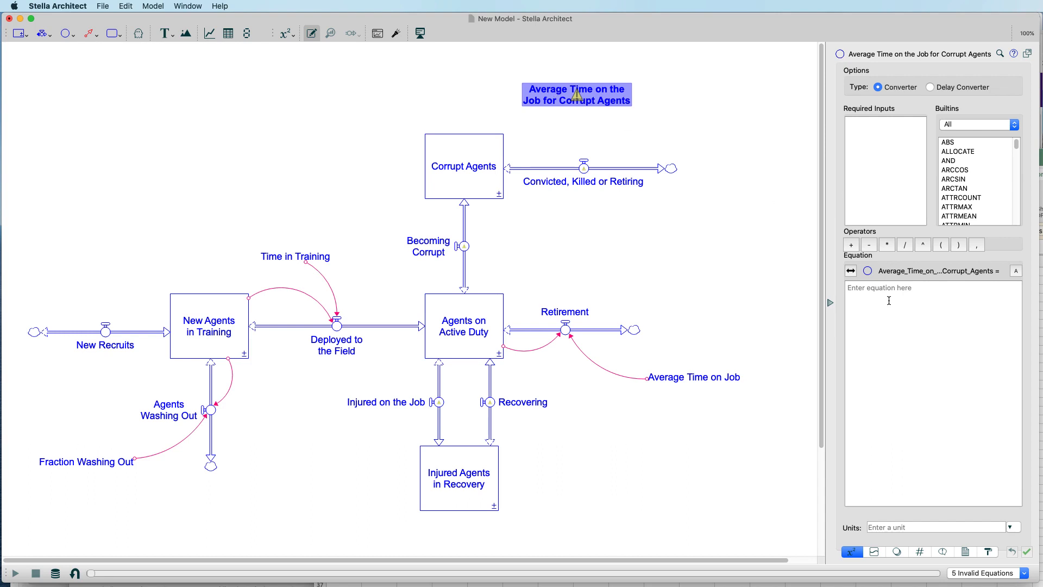
text(180)
click(915, 530)
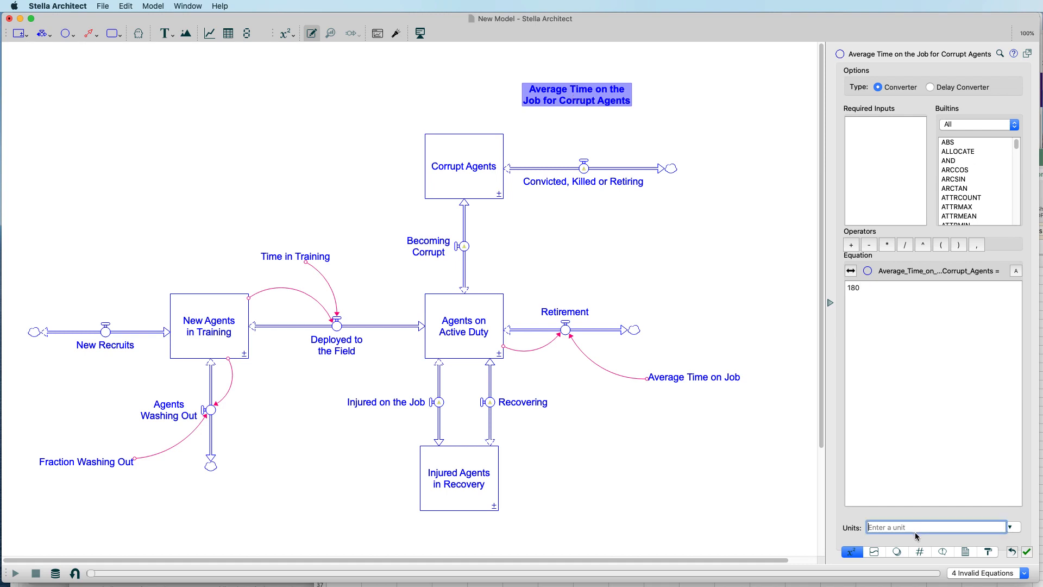
text(Months)
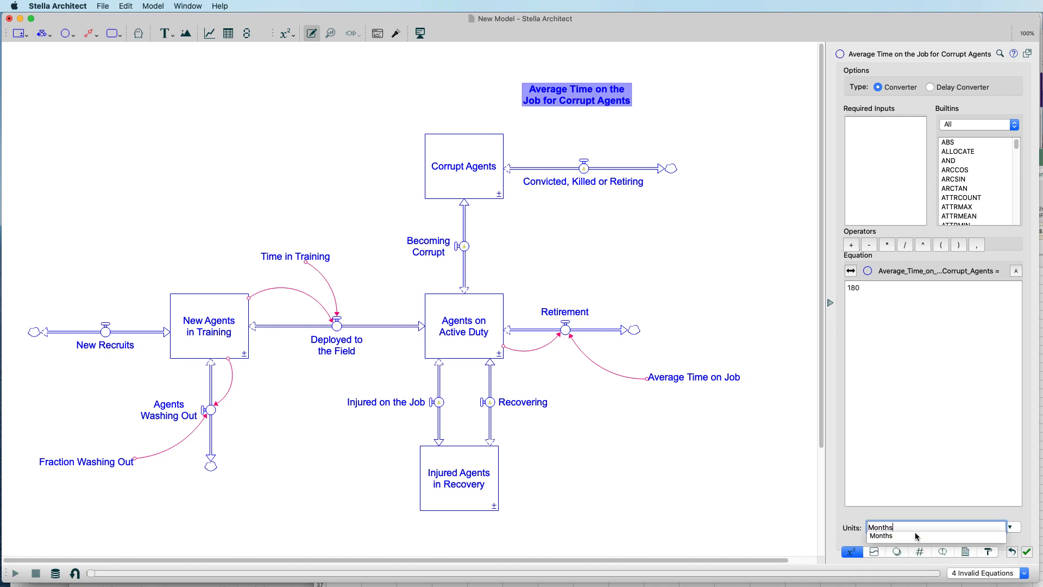
click(702, 293)
click(611, 140)
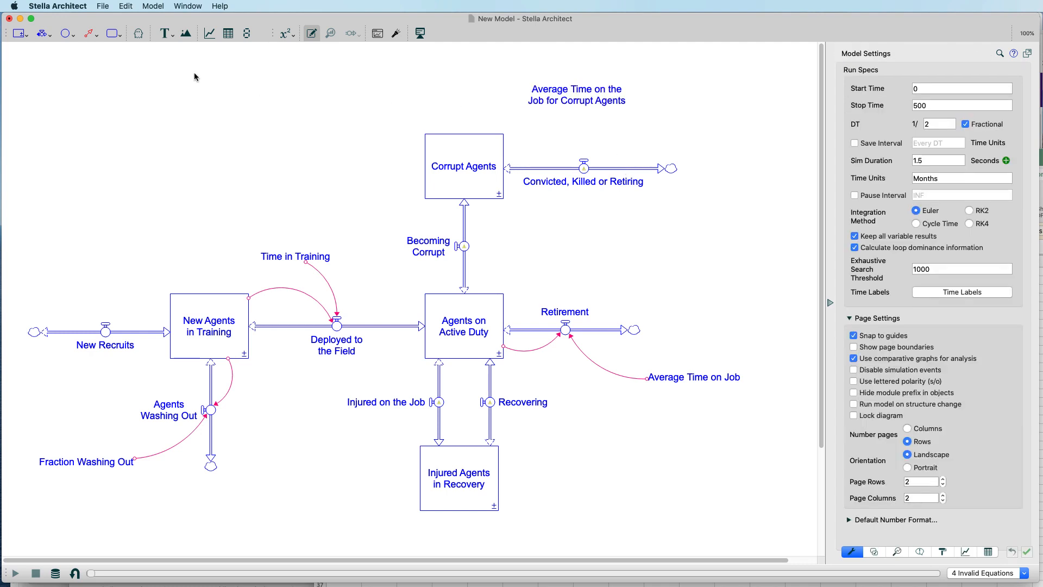
Draw connectors from Average Time on the Job for Corrupt Agents and the Corrupt Agents stock to the Convicted, Killed or Retiring flow
click(89, 33)
drag(591, 106, 586, 166)
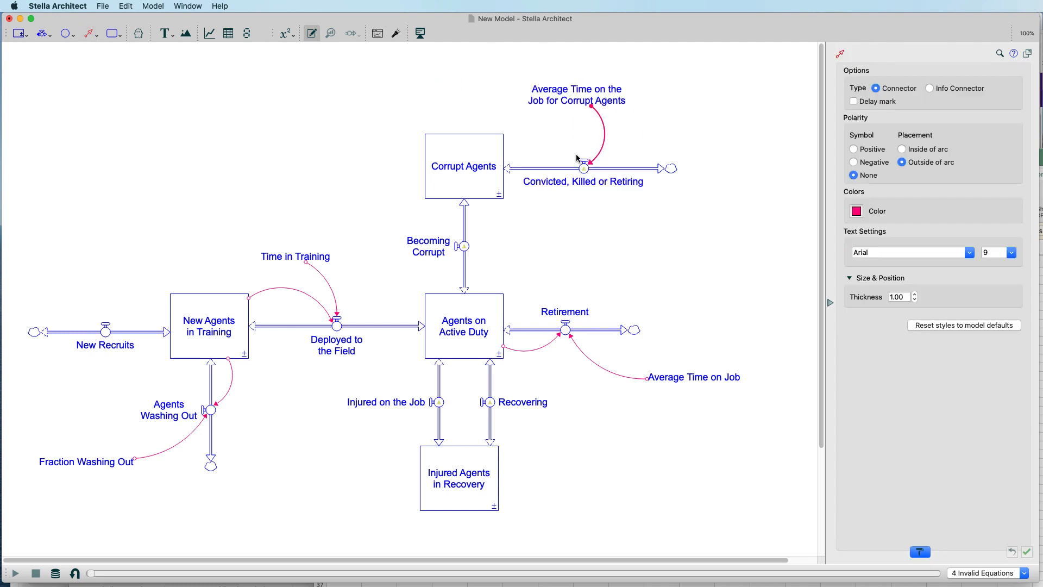
drag(503, 140, 586, 172)
Define the Convicted, Killed or Retiring flow as Corrupt Agents divided by Average Time on the Job for Corrupt Agents
click(585, 171)
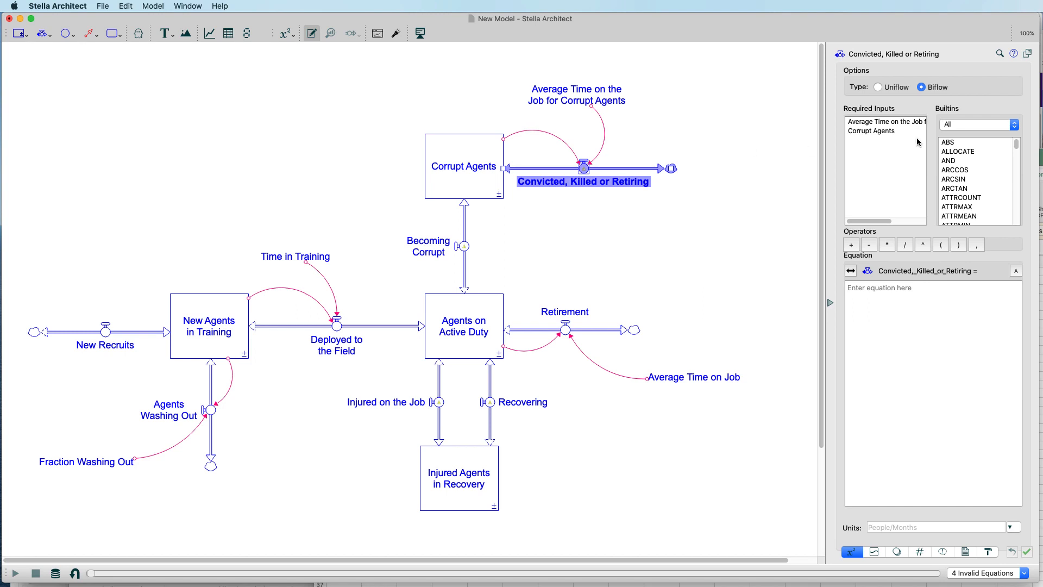
double_click(891, 131)
click(906, 245)
double_click(893, 124)
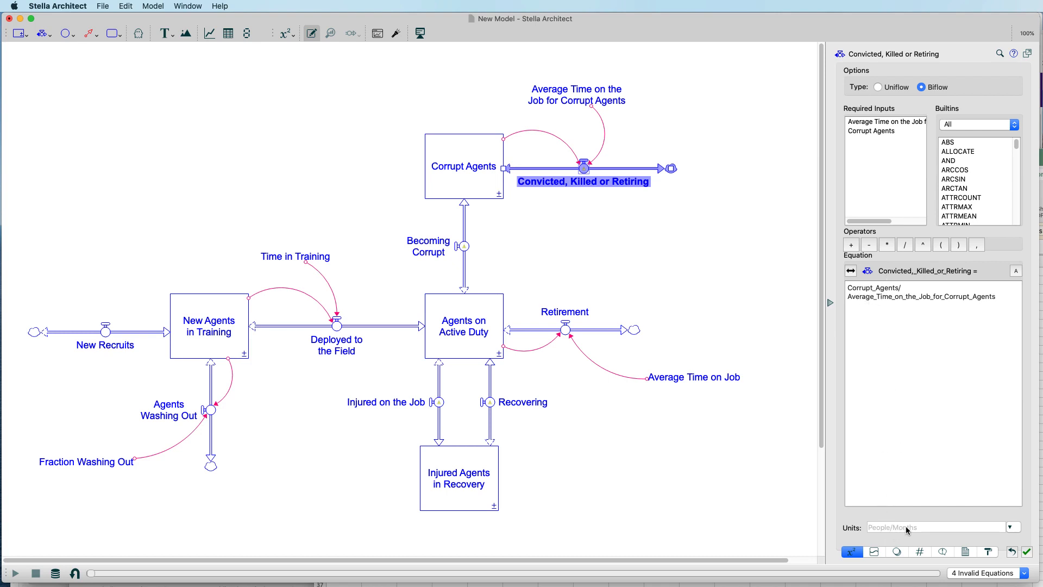
click(638, 279)
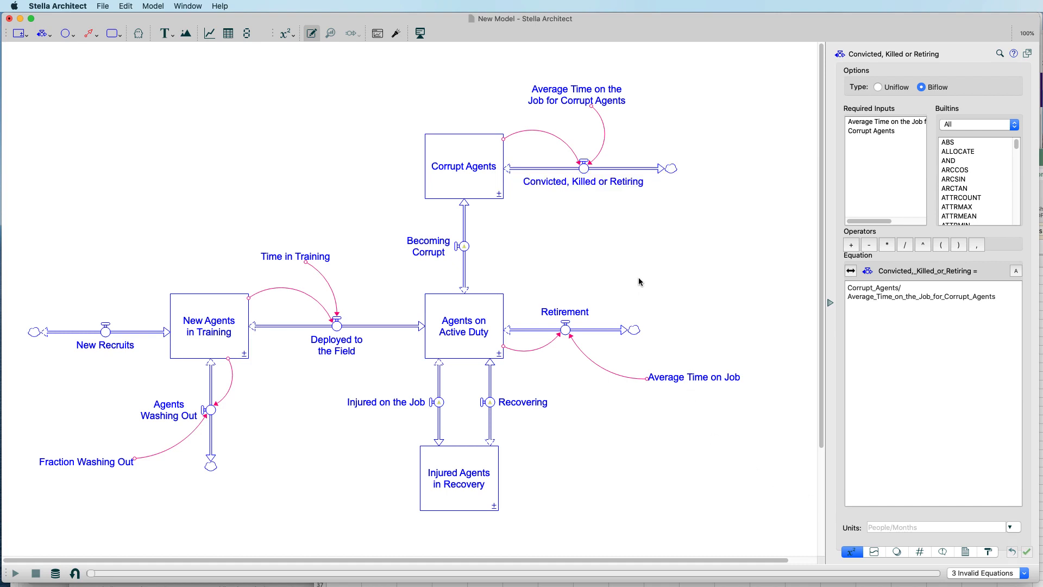
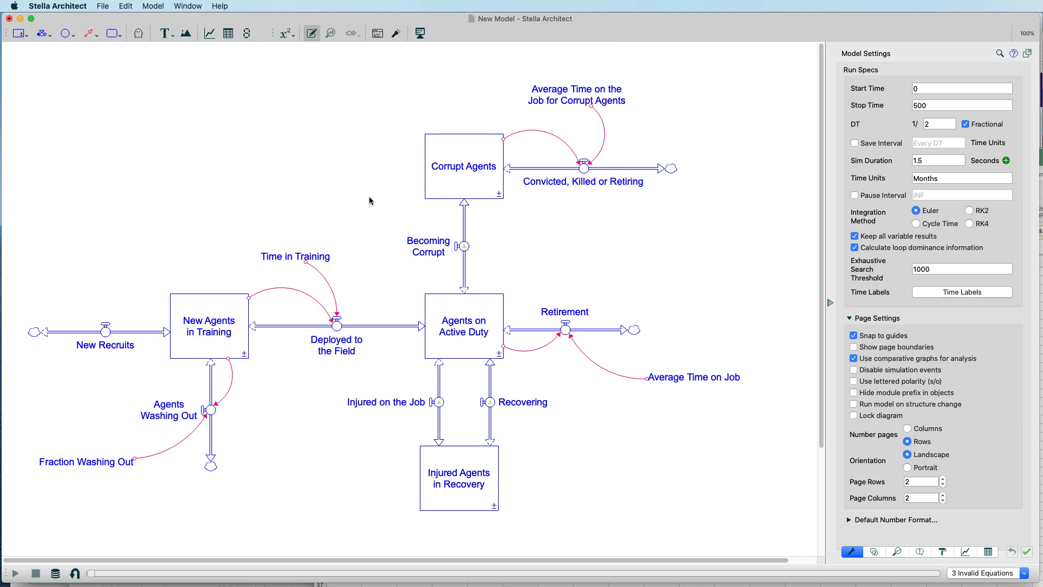
Add a converter named "Fraction Active Agents Turned" in the empty area above Time in Training
click(67, 34)
click(315, 182)
text(F)
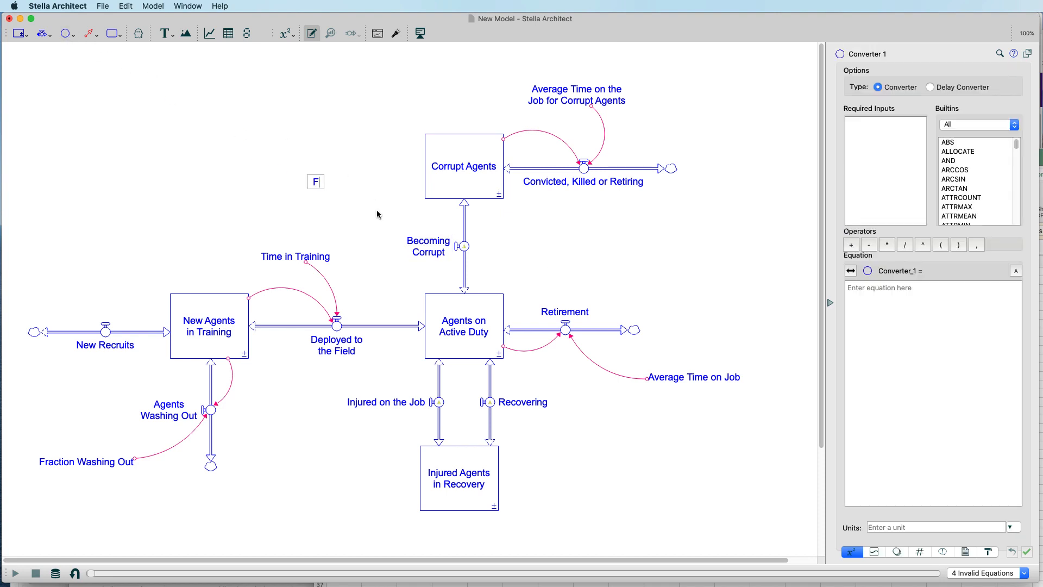
text(raction Active Agent)
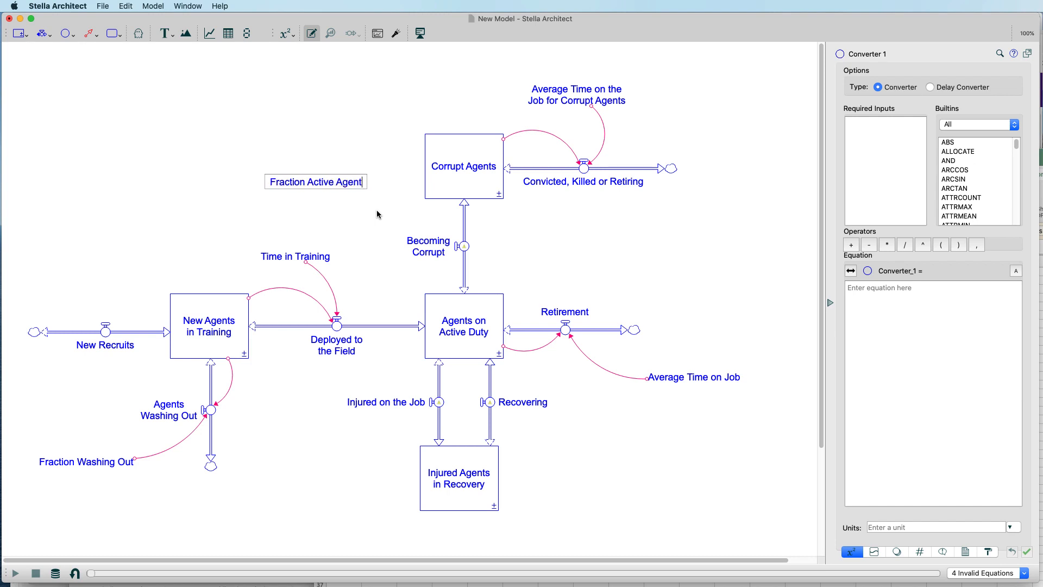
text(s Turned)
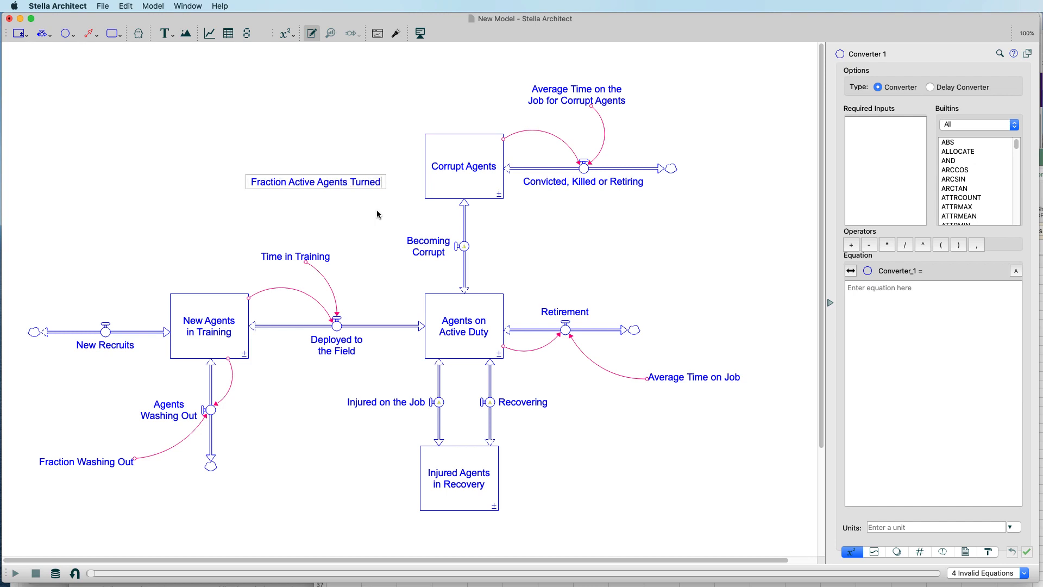
key(Return)
click(367, 201)
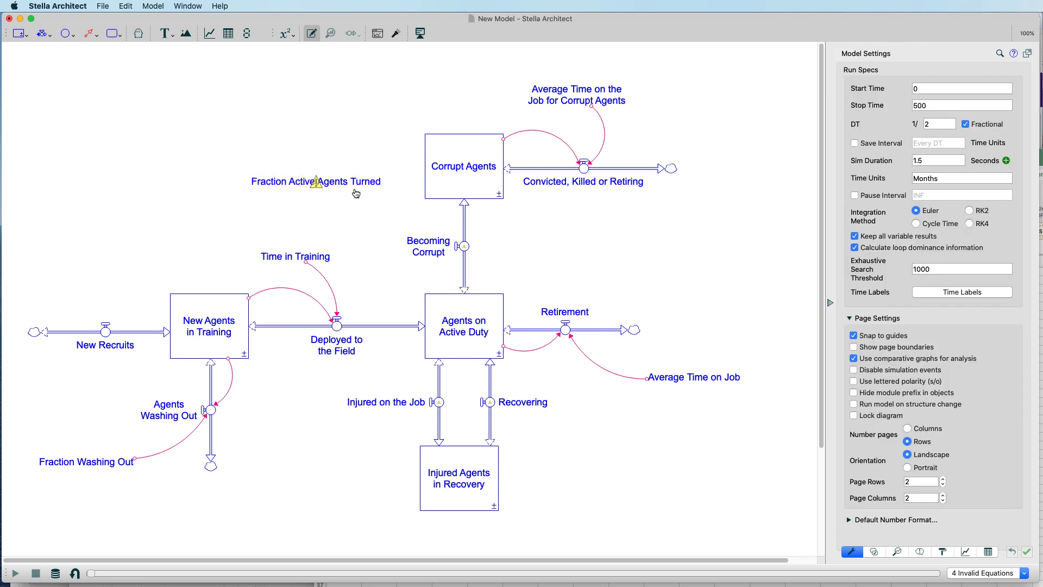
Set the Fraction Active Agents Turned converter to .001 with Dimensionless/Months as its units
click(353, 190)
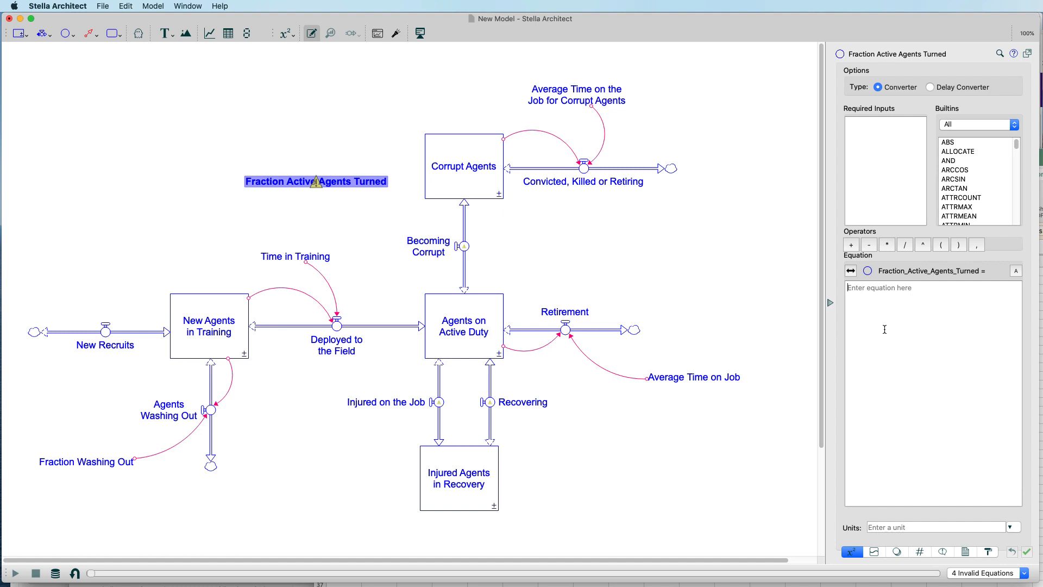
text(.001)
click(951, 531)
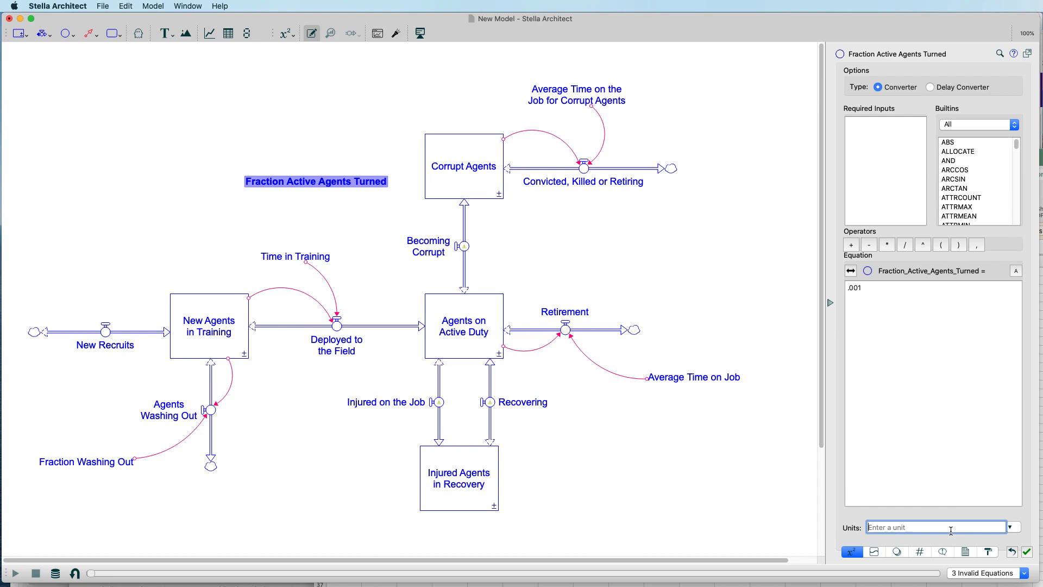
click(884, 536)
text(/Months)
click(364, 228)
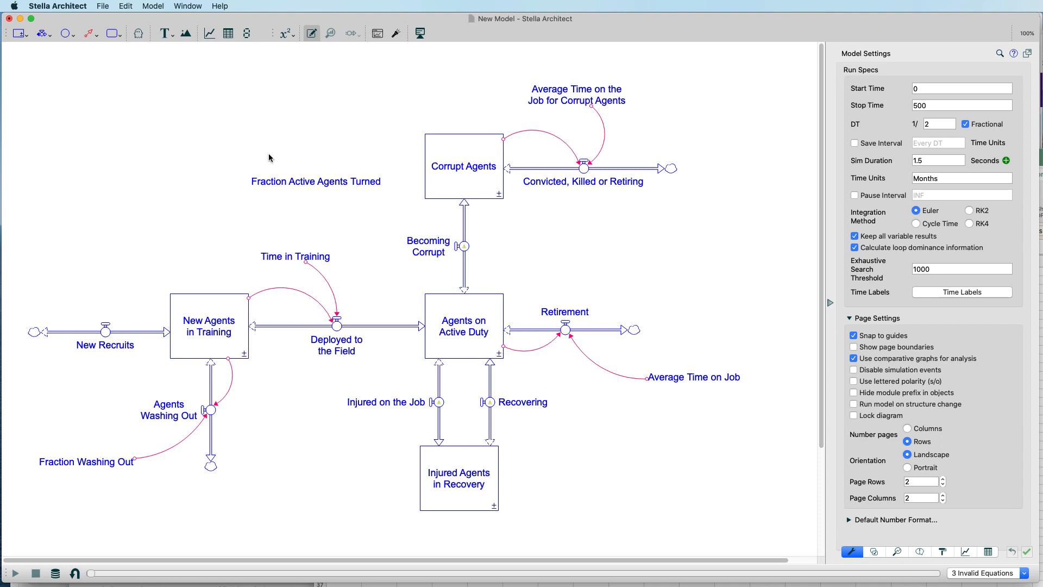
Draw connectors from the Agents on Active Duty stock and Fraction Active Agents Turned to the Becoming Corrupt flow
click(88, 33)
drag(485, 311, 467, 249)
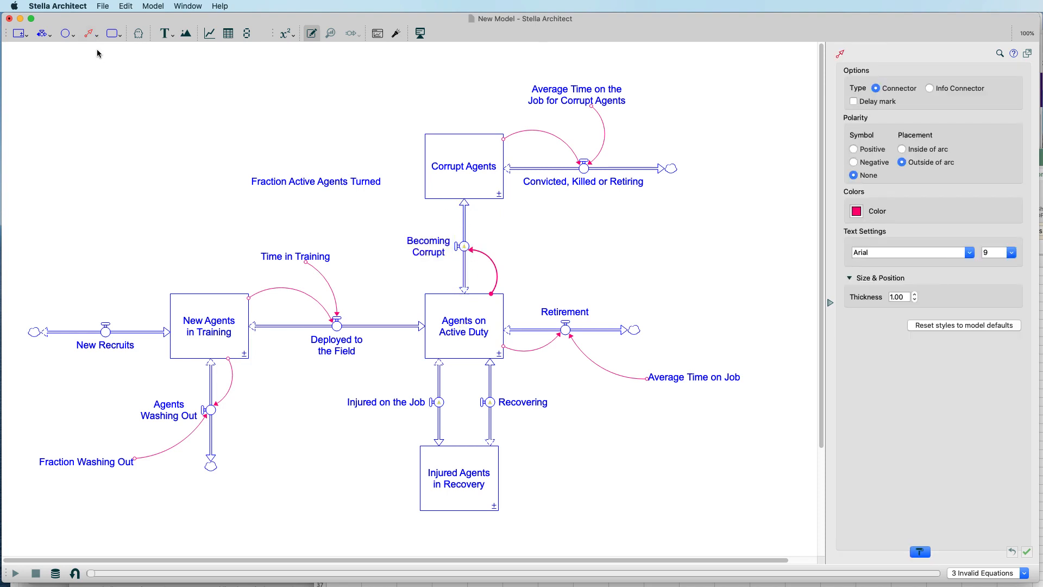
click(89, 33)
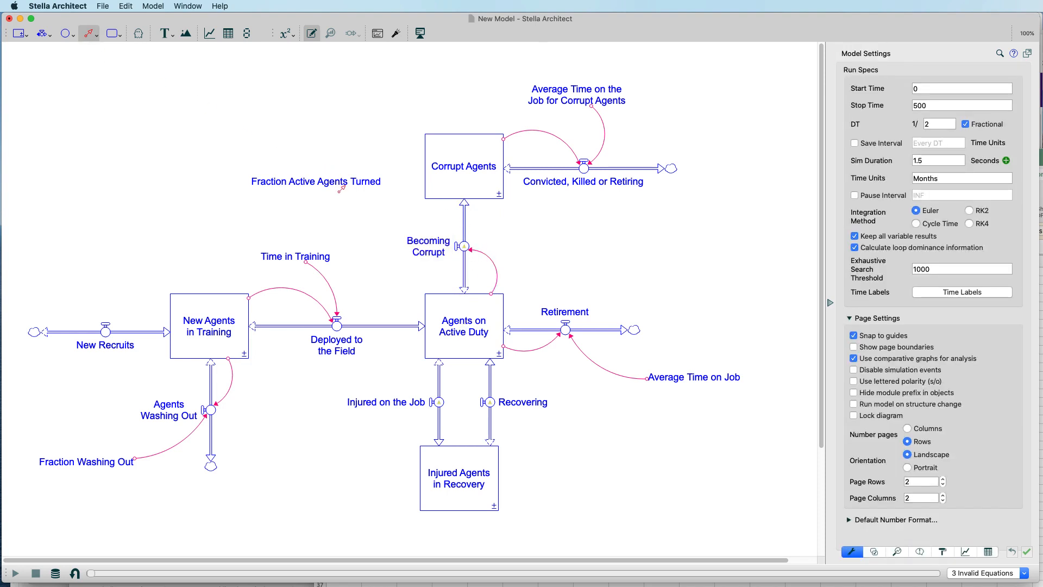
drag(339, 187, 465, 247)
Define the Becoming Corrupt flow as Agents on Active Duty multiplied by Fraction Active Agents Turned
click(465, 247)
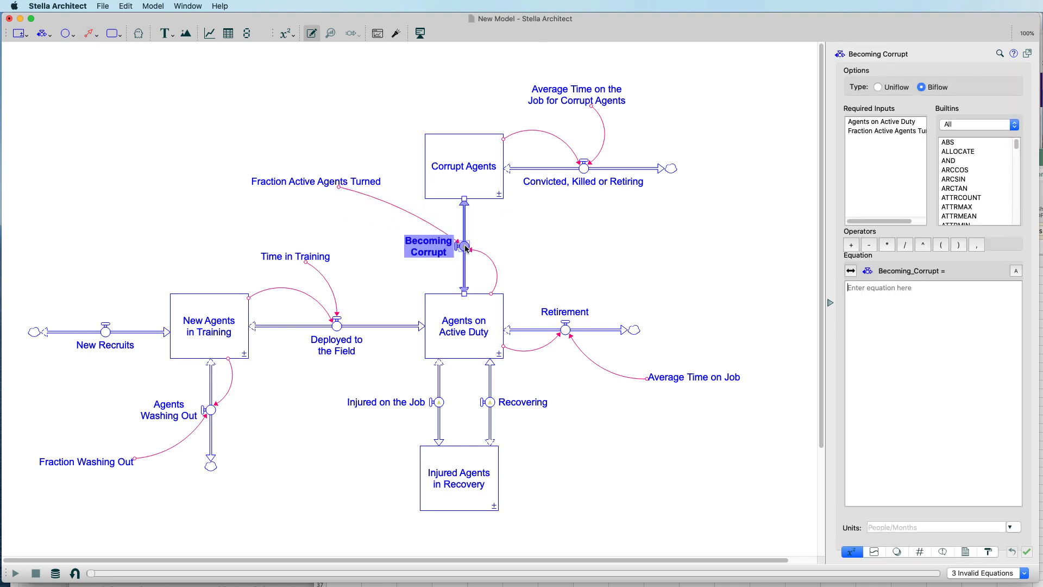
click(884, 124)
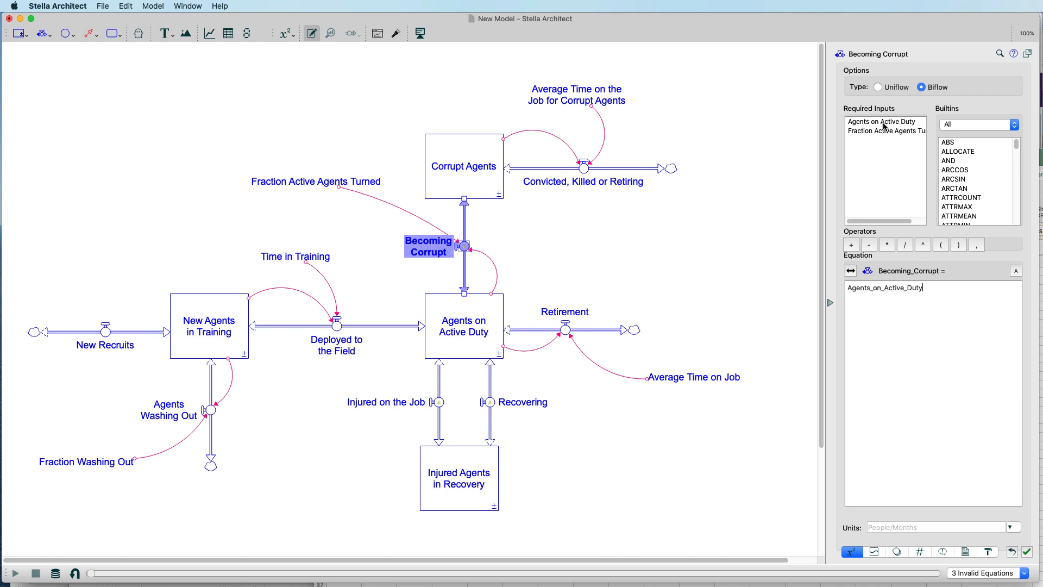
click(887, 244)
click(885, 133)
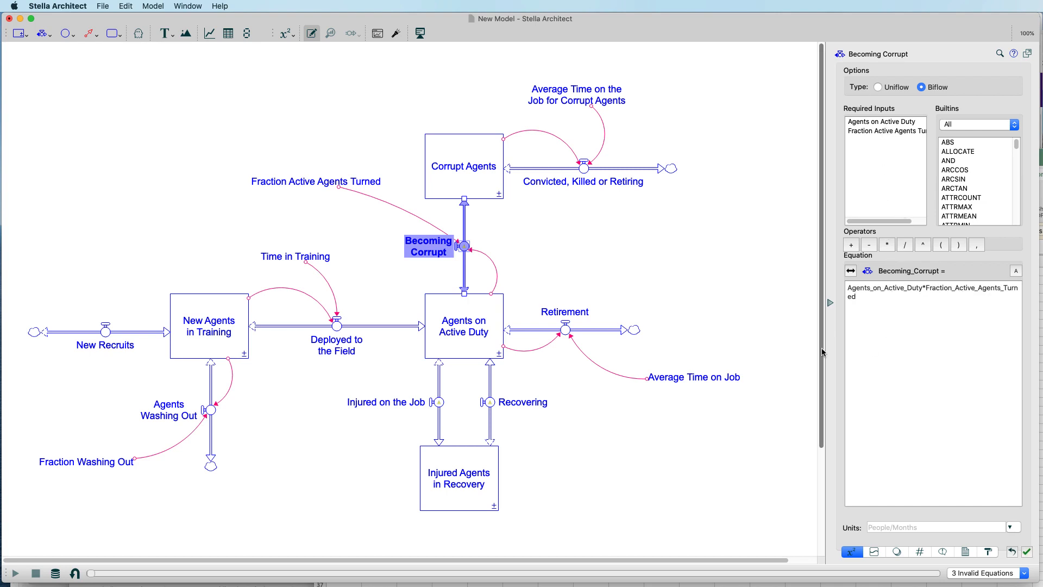
click(630, 267)
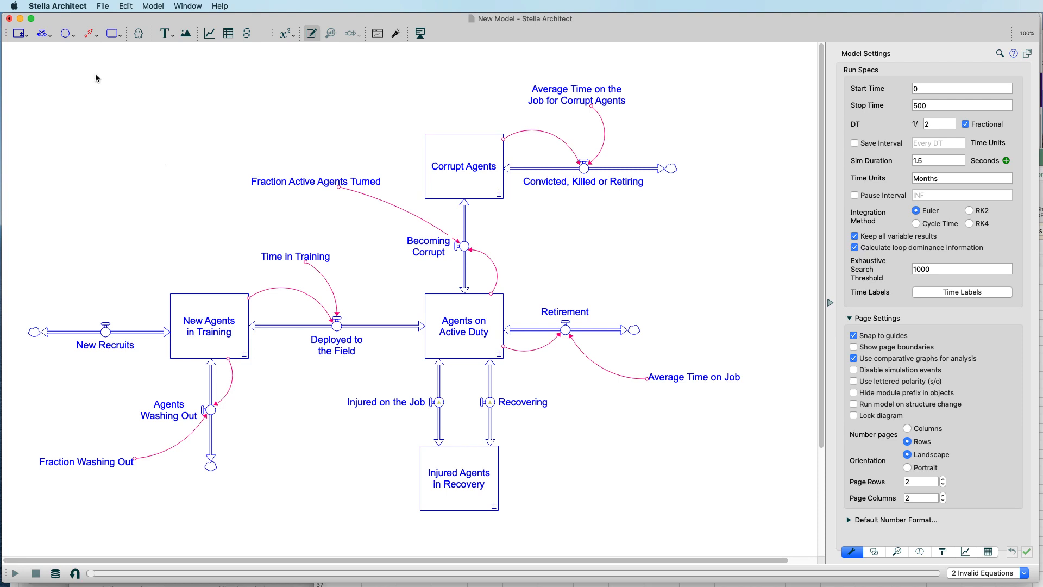
Add a converter named "Fraction Injured on the Job" beside the Injured Agents in Recovery stock, below the Injured on the Job flow
click(66, 34)
click(333, 455)
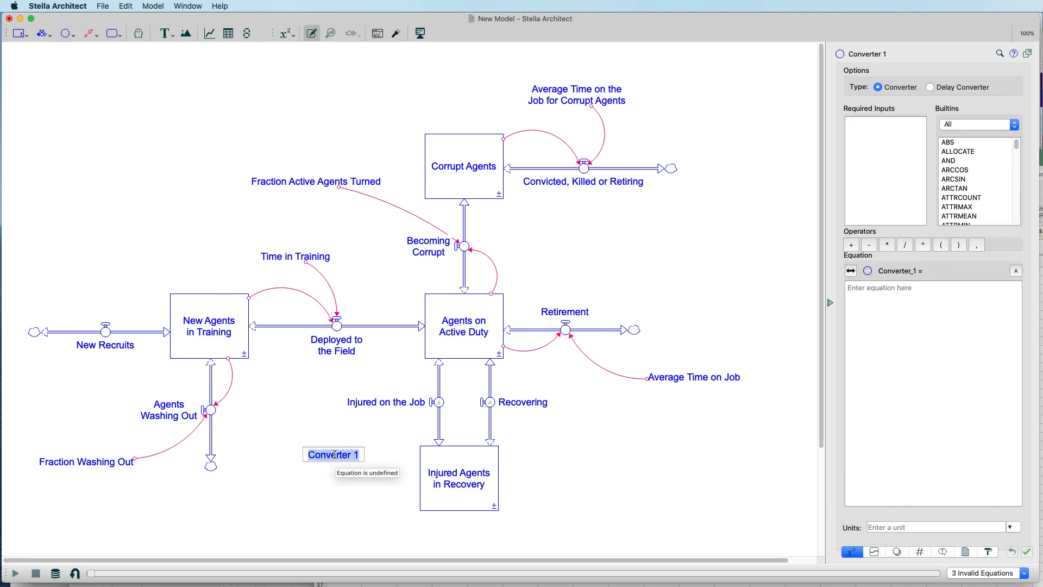
text(Fraction)
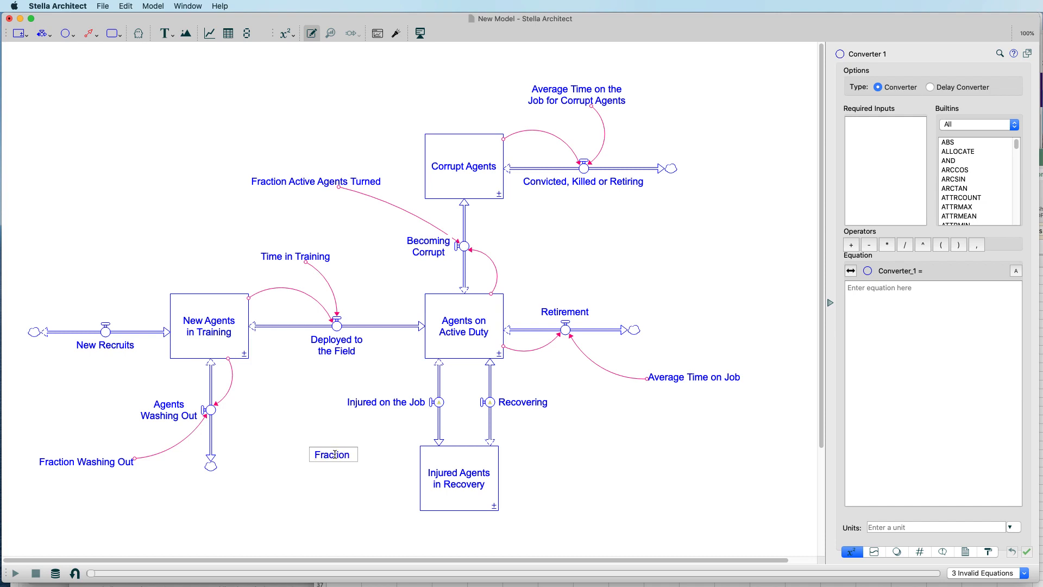
text( Injured on the)
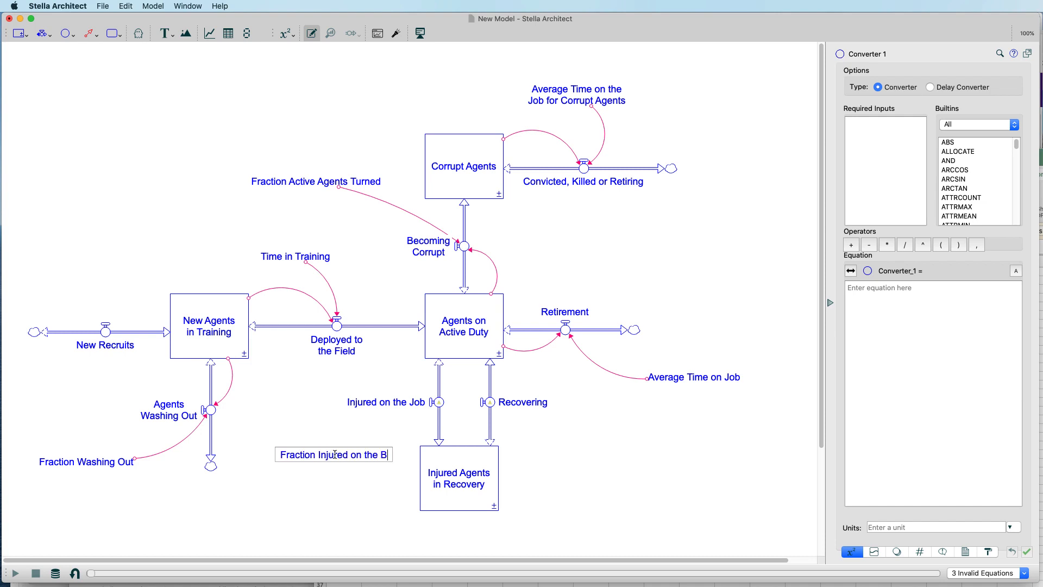
text( Job)
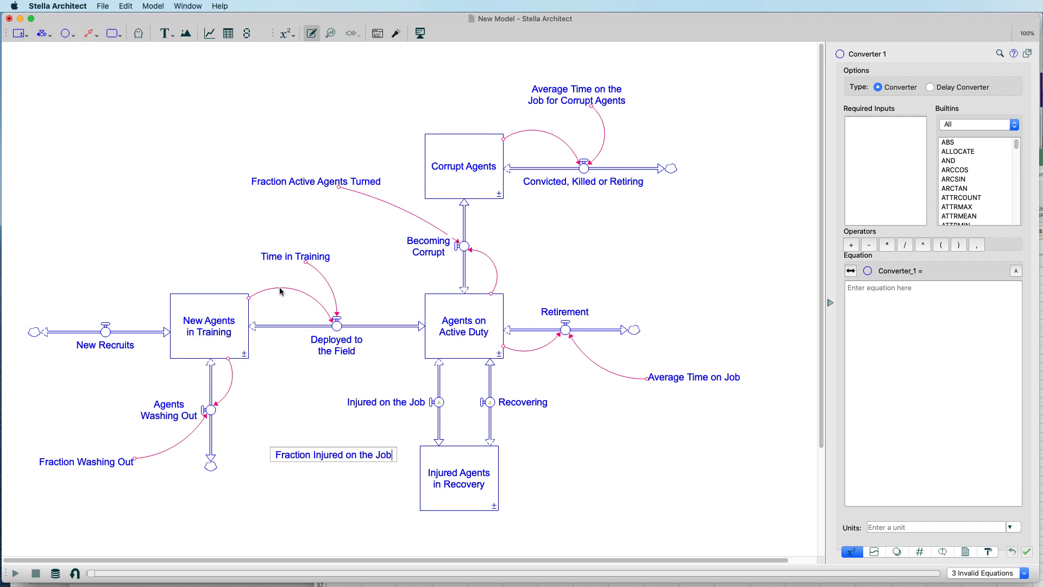
Draw connectors from Fraction Injured on the Job and the Agents on Active Duty stock to the Injured on the Job flow
click(89, 34)
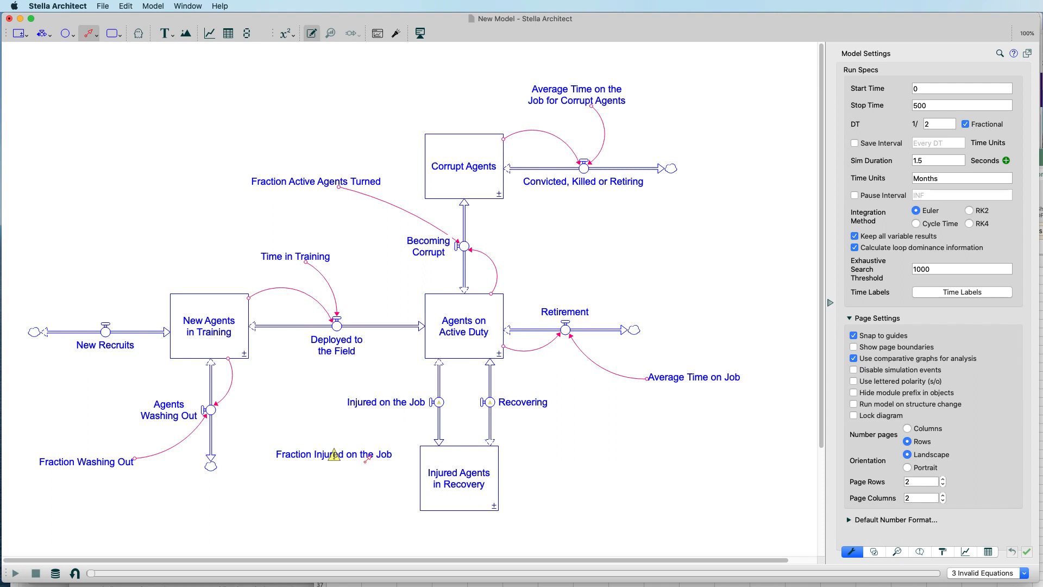
drag(387, 450, 439, 404)
key(c)
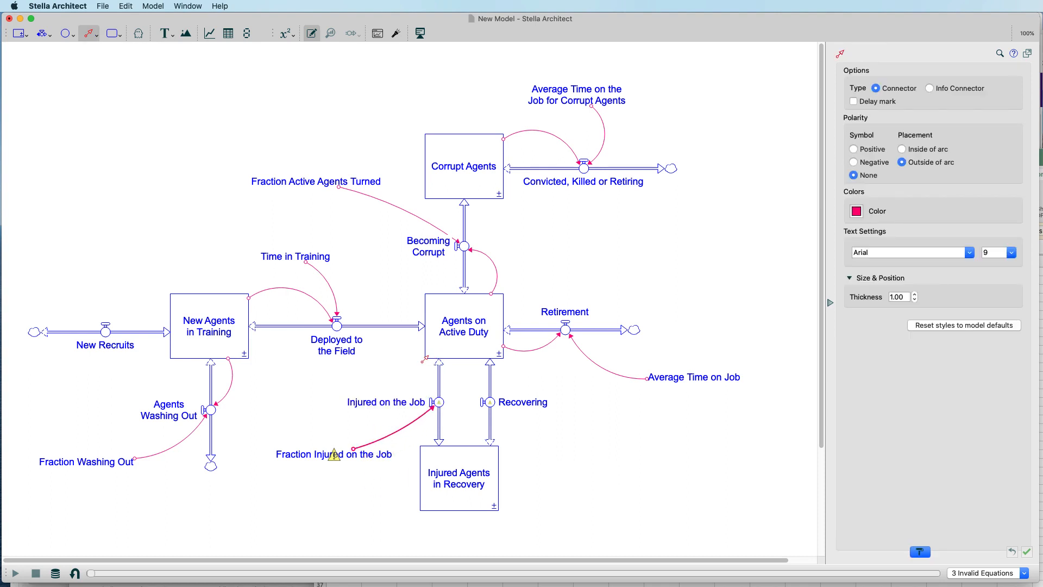
drag(427, 355, 437, 403)
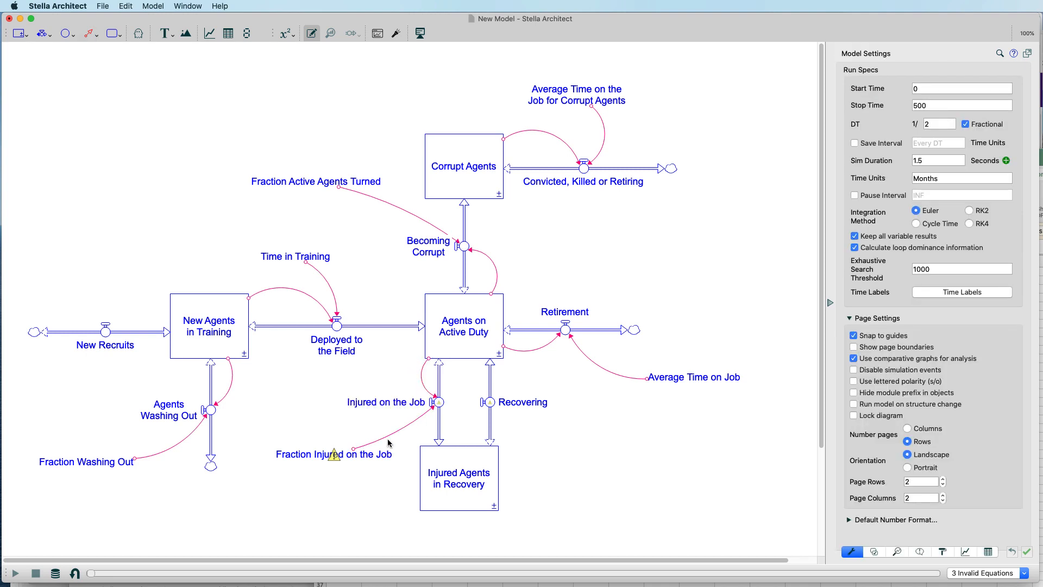
Define the Injured on the Job flow as Agents on Active Duty multiplied by Fraction Injured on the Job
click(439, 403)
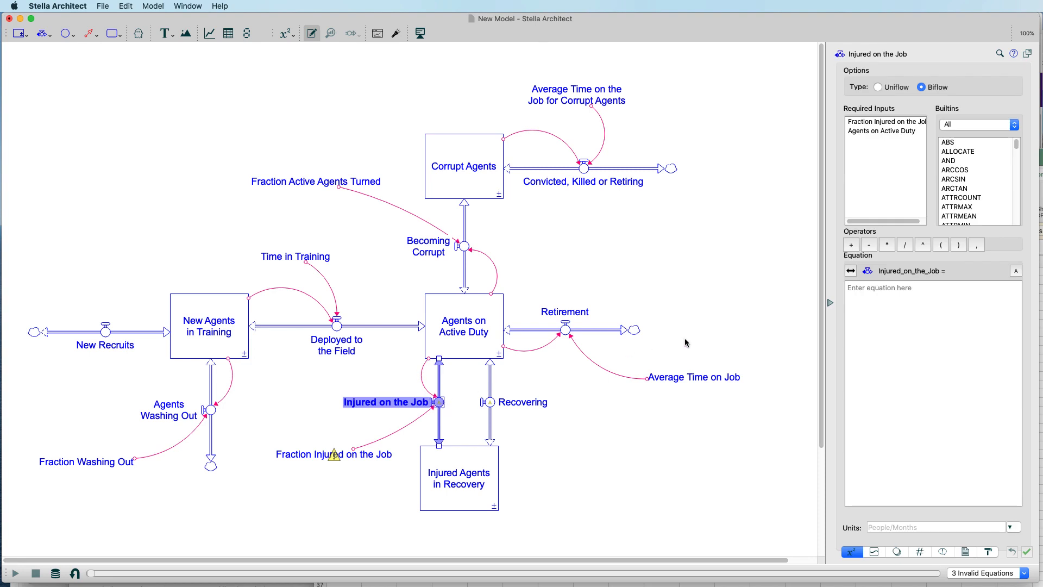
click(924, 325)
click(886, 132)
click(887, 245)
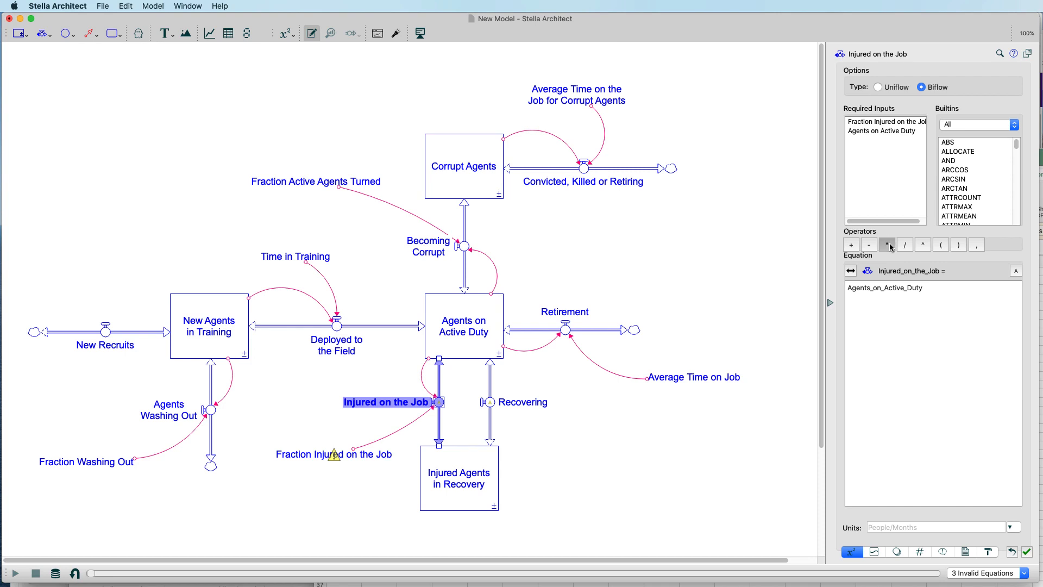
double_click(891, 122)
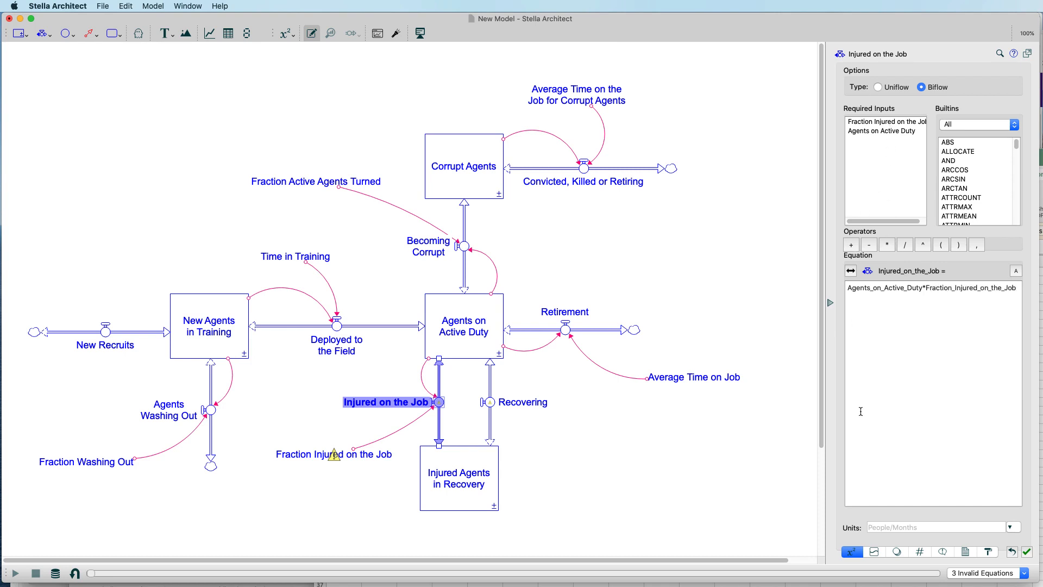
click(610, 427)
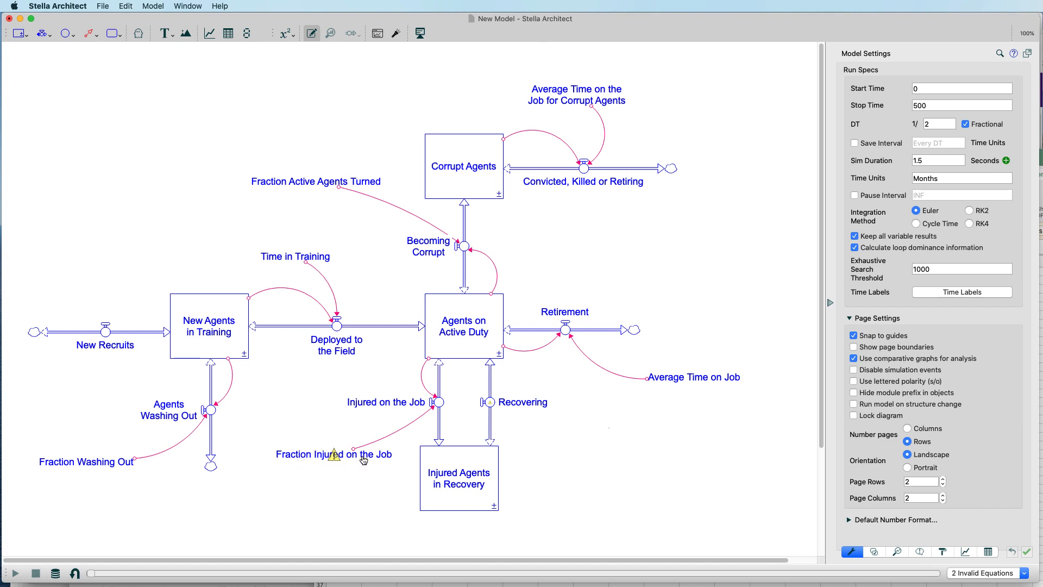
Set the Fraction Injured on the Job converter to .0016 with Dimensionless/Months as its units
mouse_move(364, 459)
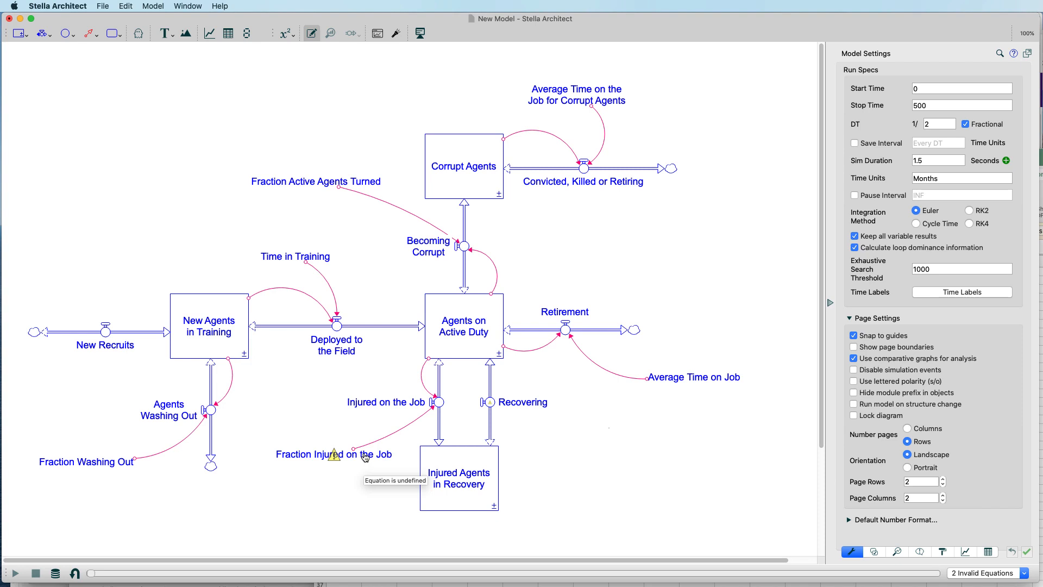
mouse_move(56, 472)
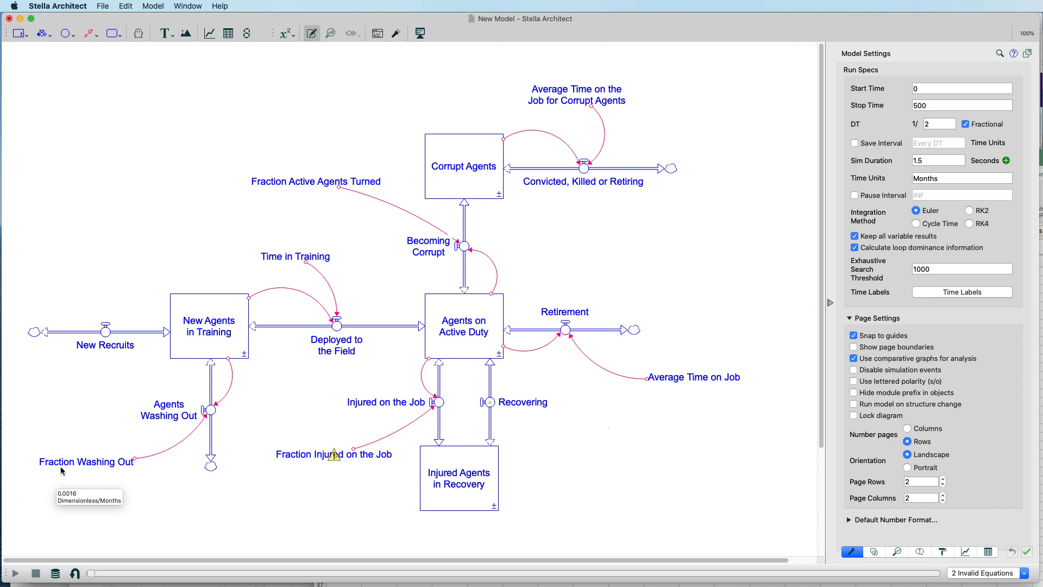
click(294, 460)
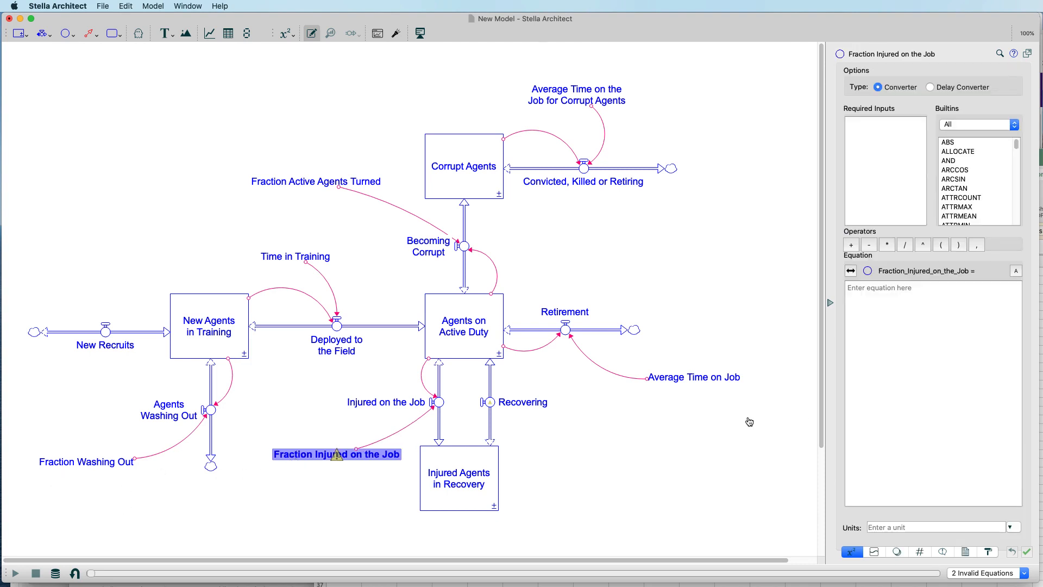
click(899, 379)
text(.0016)
click(903, 527)
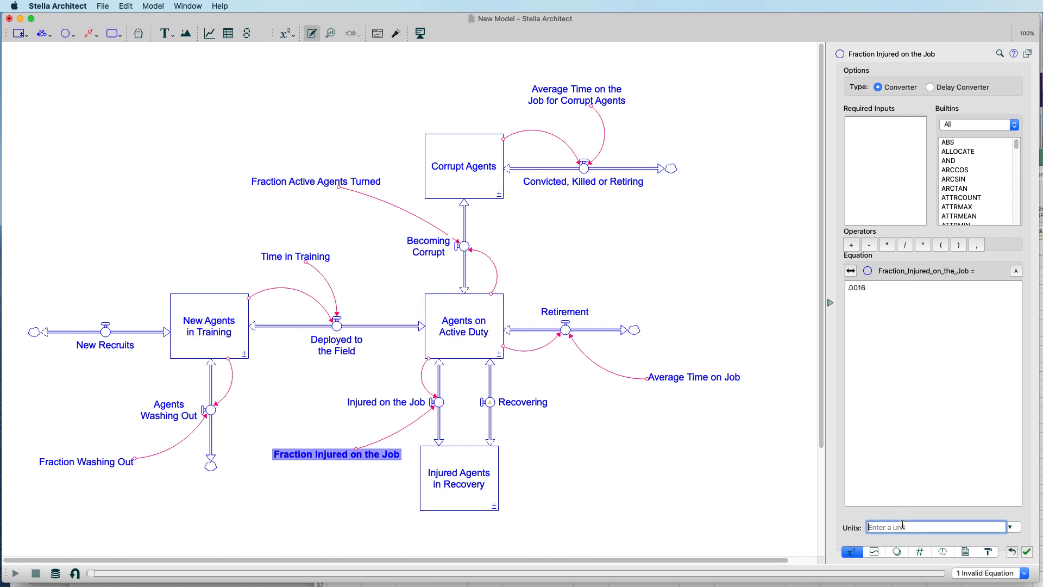
text(D)
click(905, 536)
text(/Months)
click(676, 476)
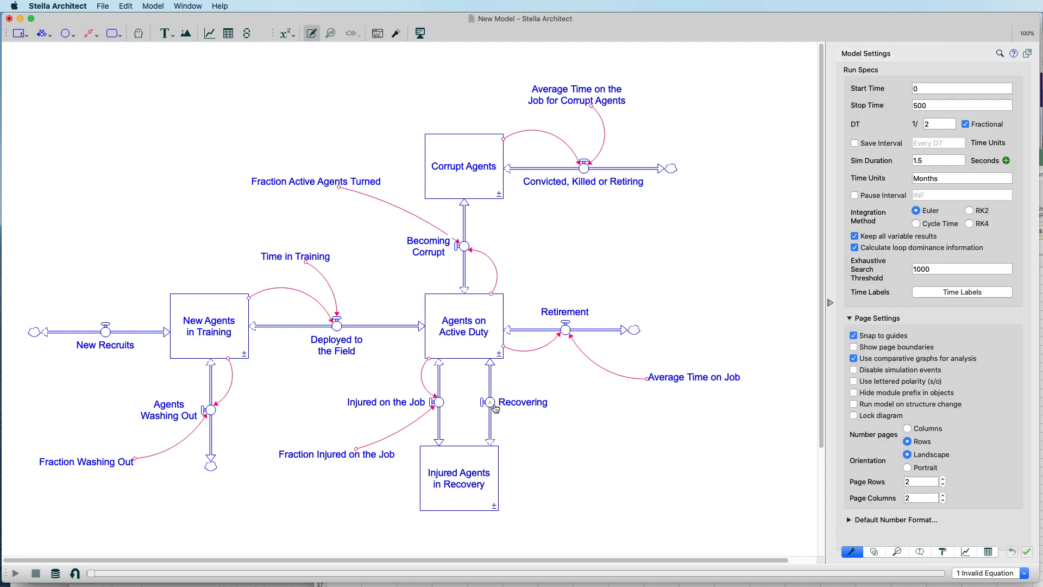
Add a converter named "Time Injured" beside the Injured Agents in Recovery stock, below the Recovering flow
mouse_move(496, 408)
click(66, 36)
click(622, 467)
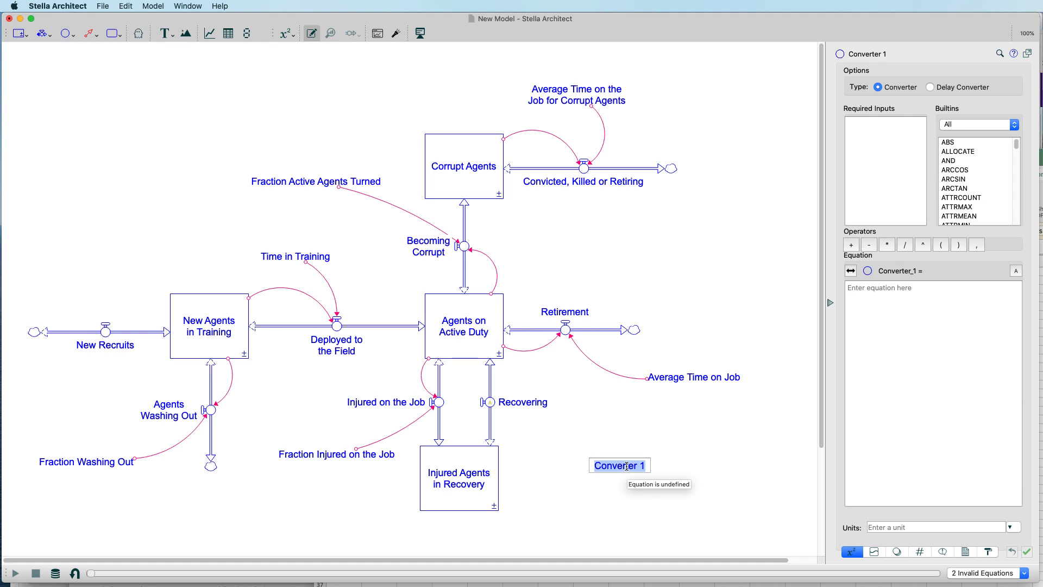
text(Tiime)
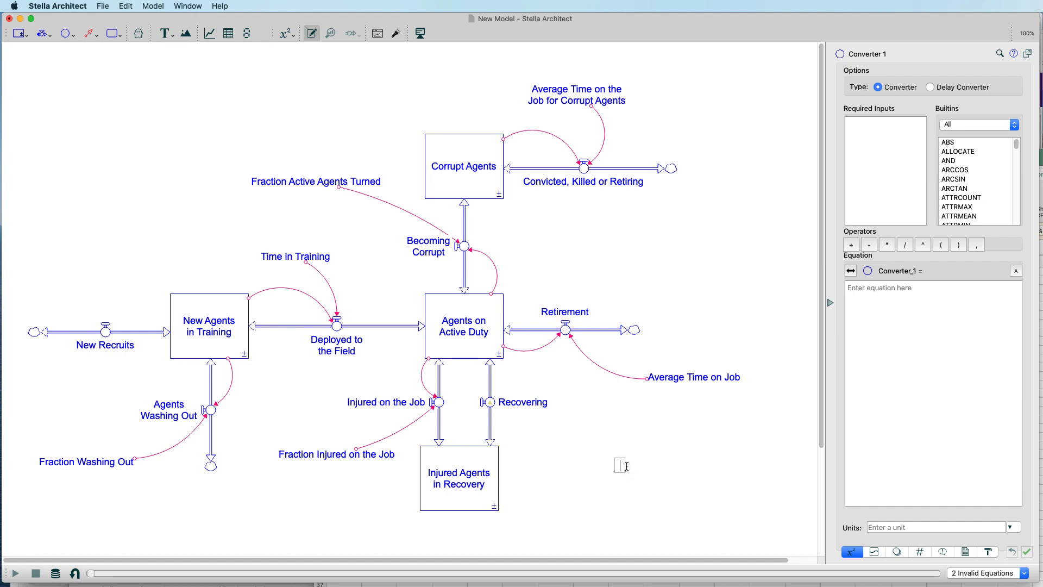
key(BackSpace)
key(BackSpace)
key(BackSpace)
text(me Injured)
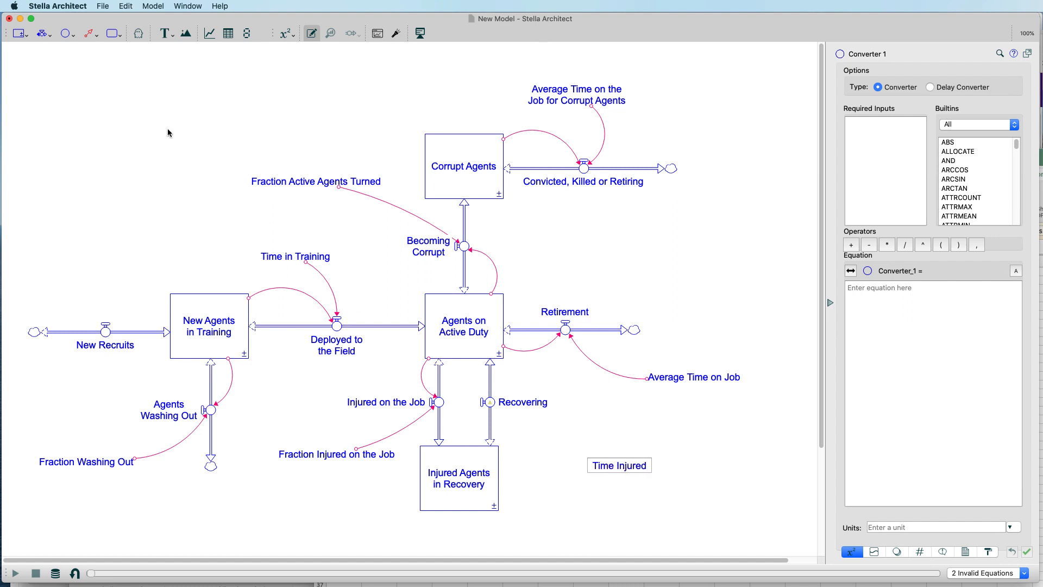
Draw connectors from the Time Injured converter and the Injured Agents in Recovery stock to the Recovering flow
click(89, 38)
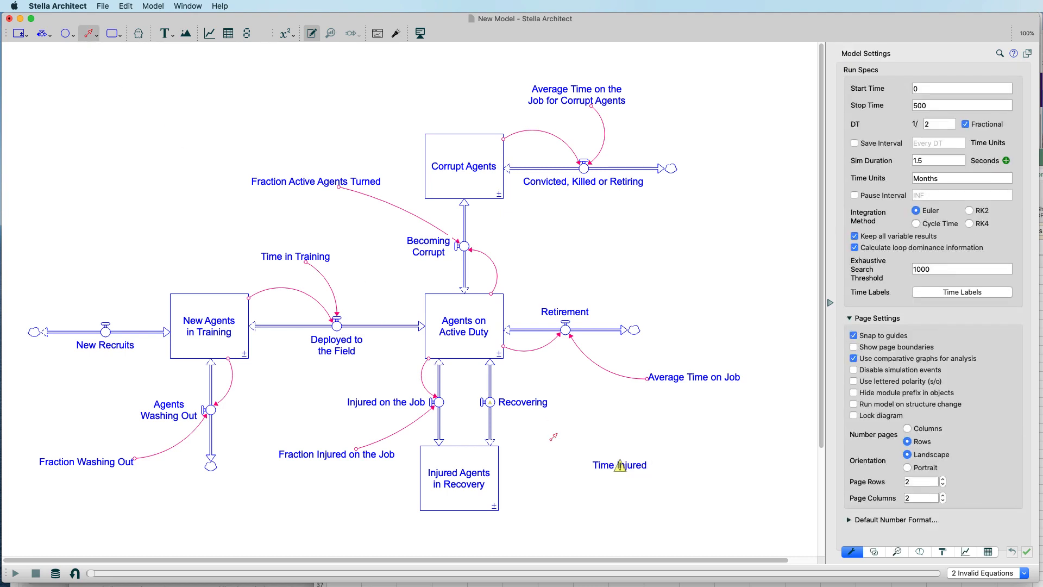
drag(591, 464, 493, 406)
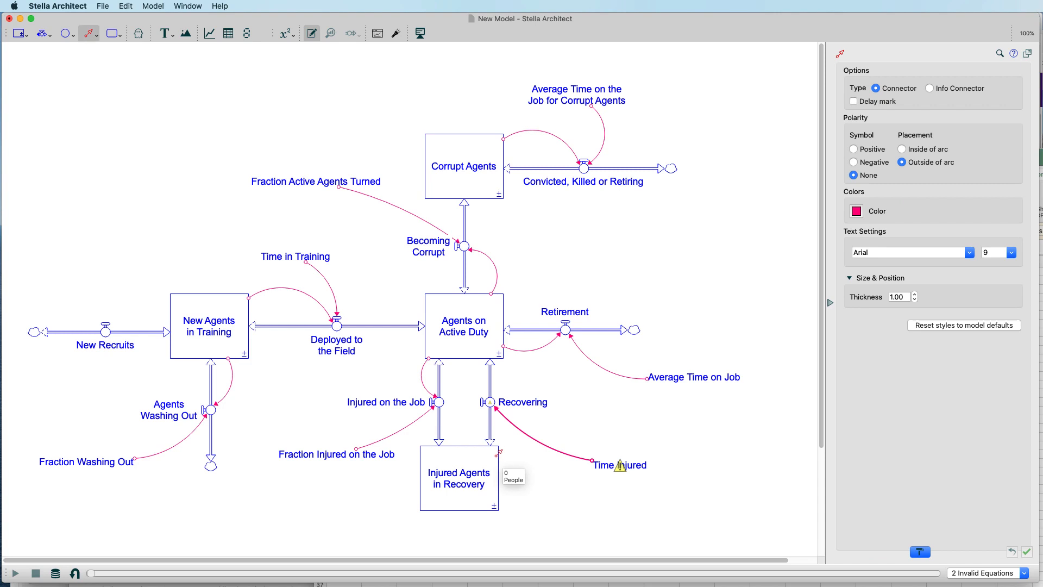
drag(493, 447, 492, 405)
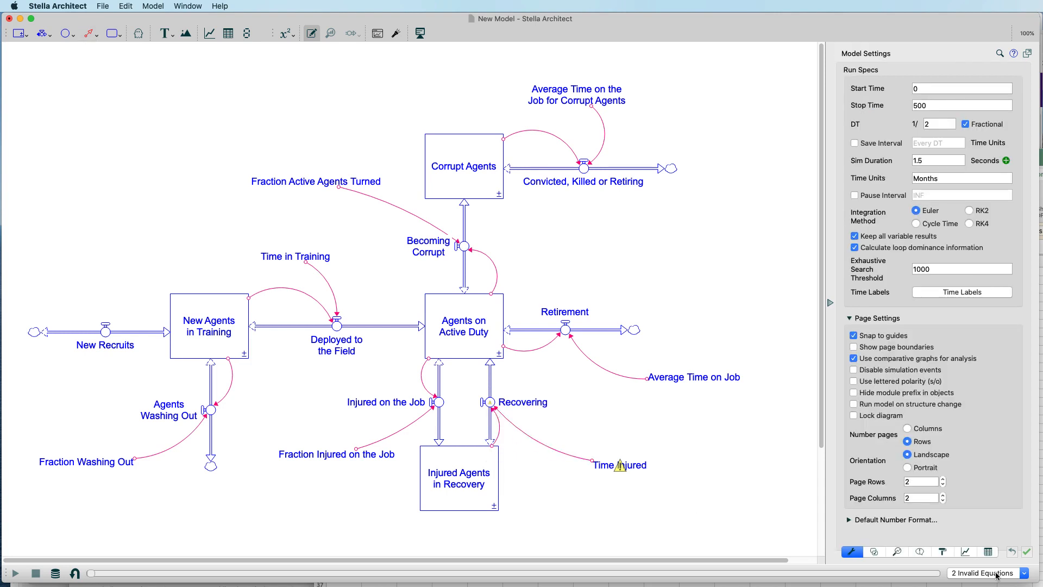
Define the Recovering flow as Injured Agents in Recovery divided by Time Injured
click(490, 405)
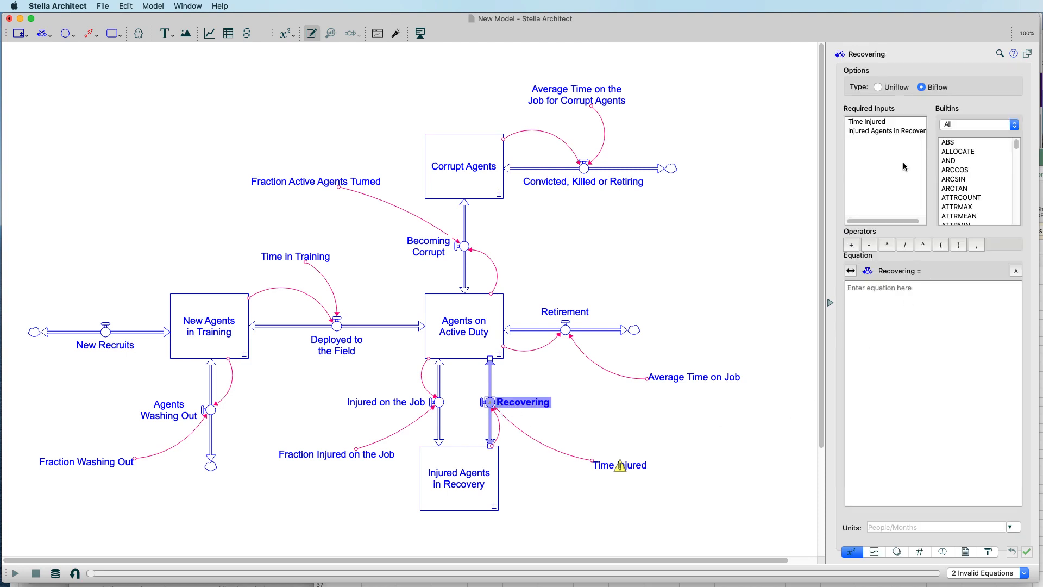
double_click(876, 134)
click(888, 245)
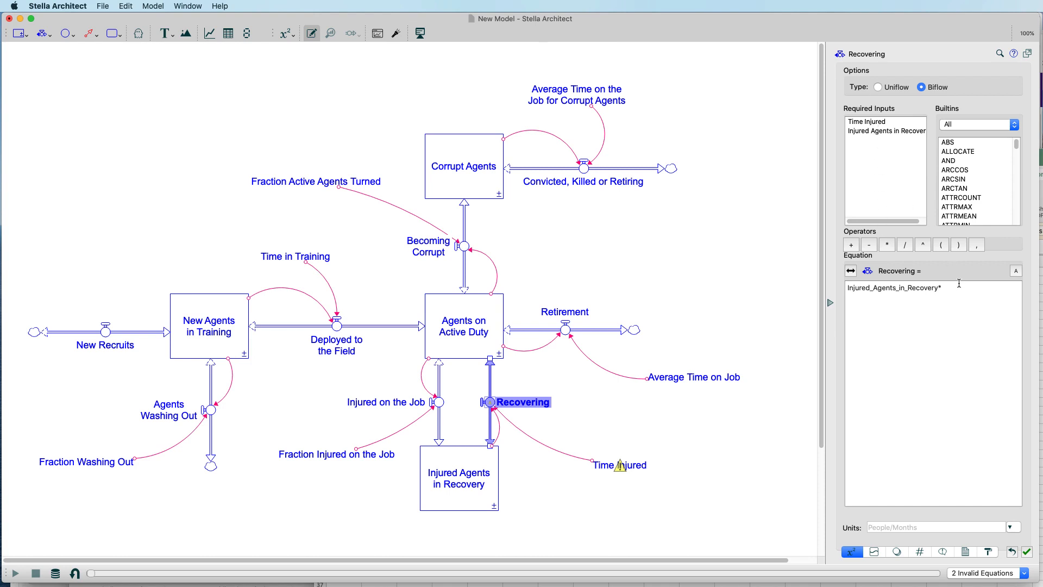
key(BackSpace)
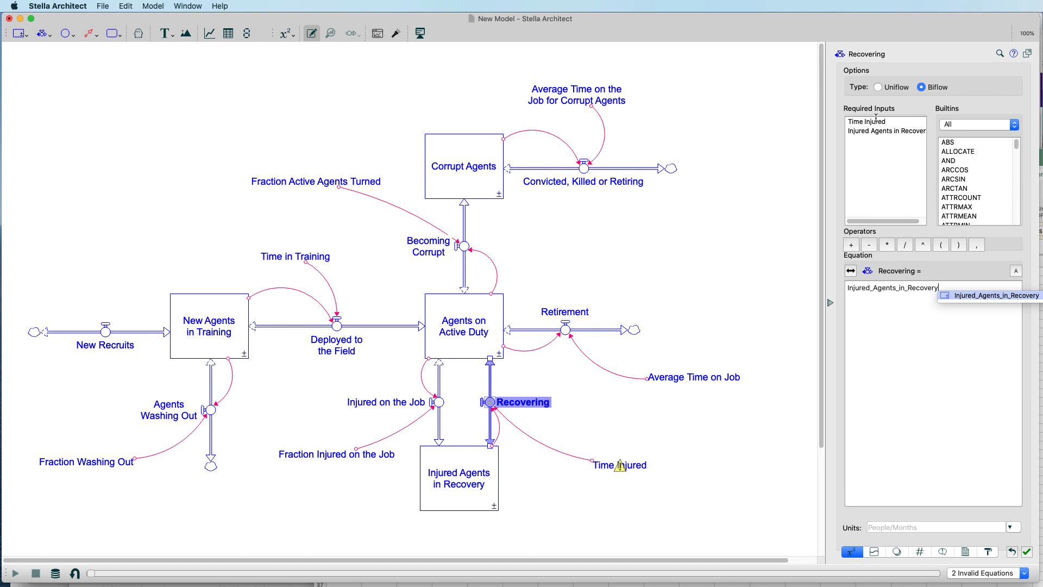
key(Escape)
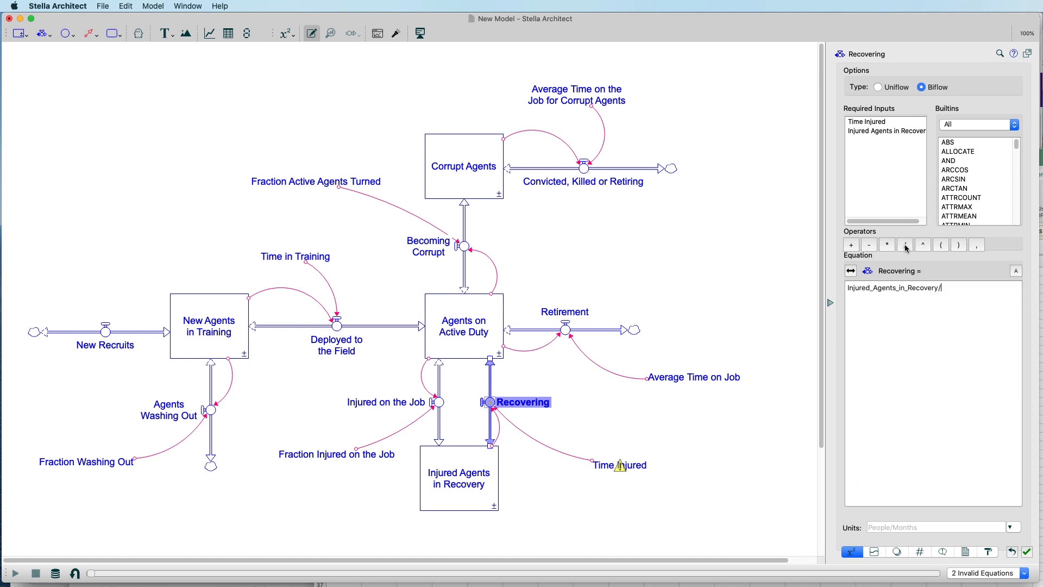
double_click(881, 122)
click(616, 307)
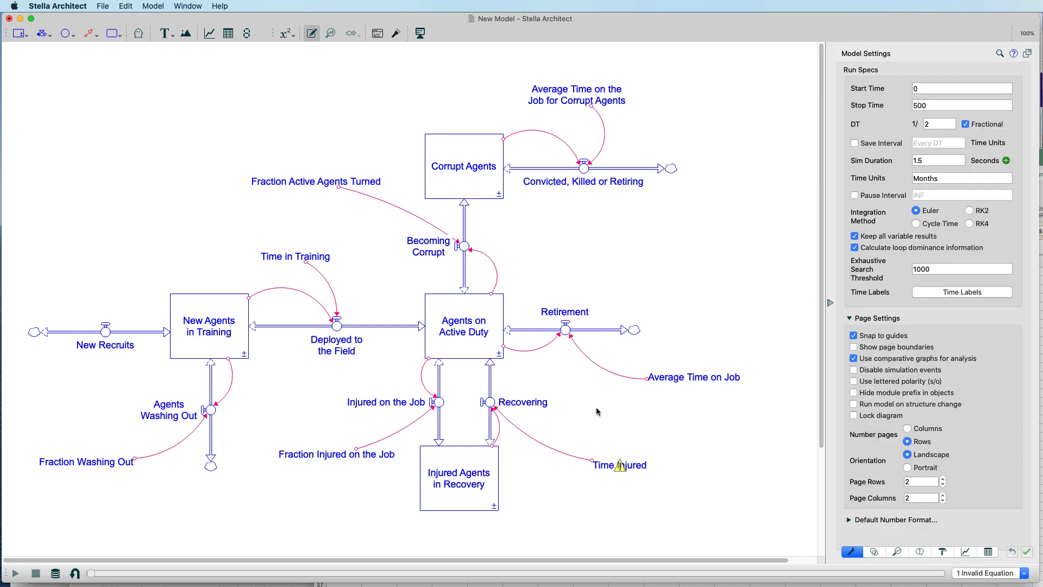
Set the Time Injured converter to 3 with Months as its units
click(597, 467)
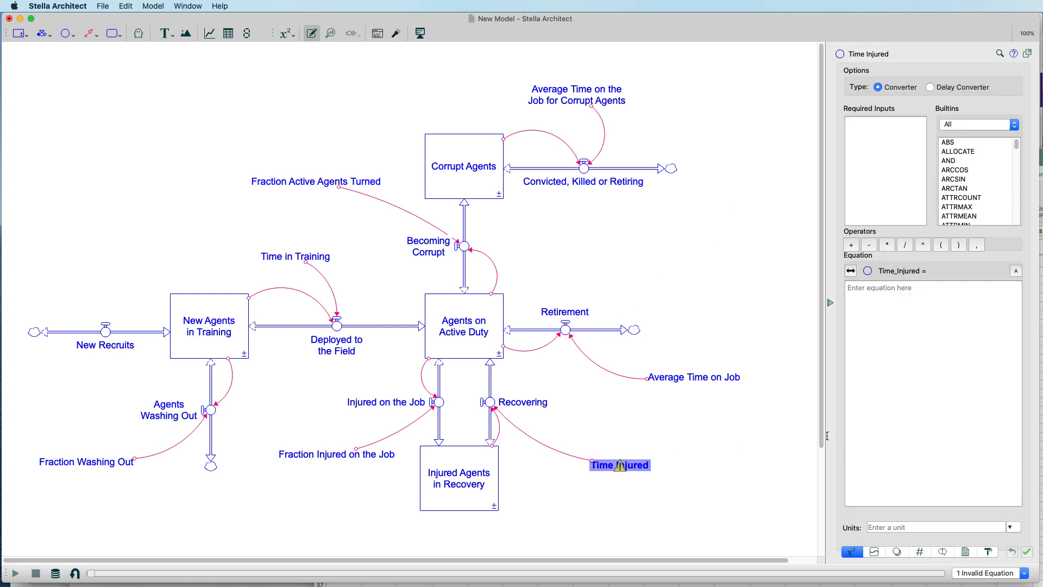
text(3)
click(907, 530)
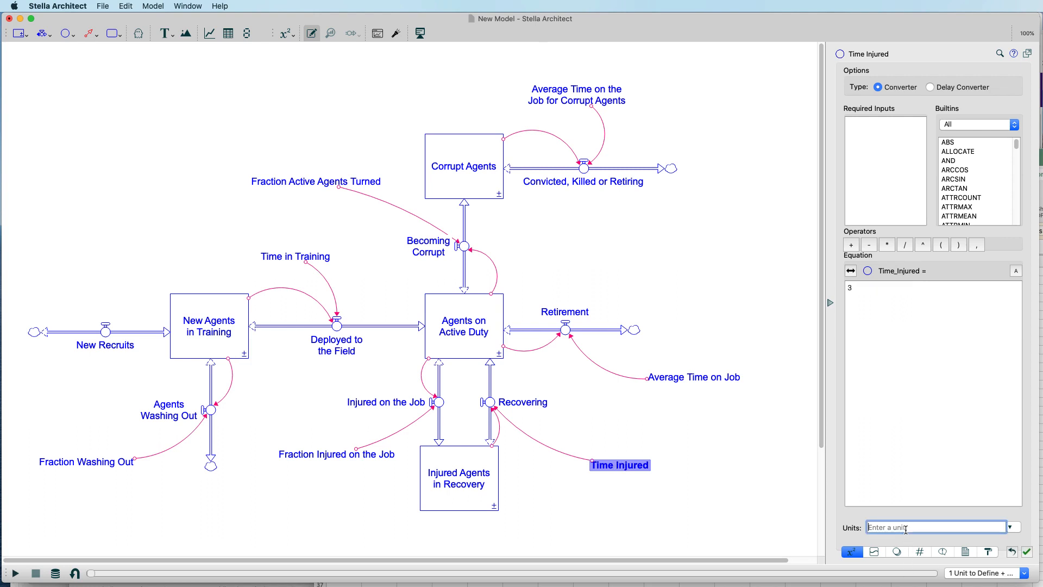
text(Months)
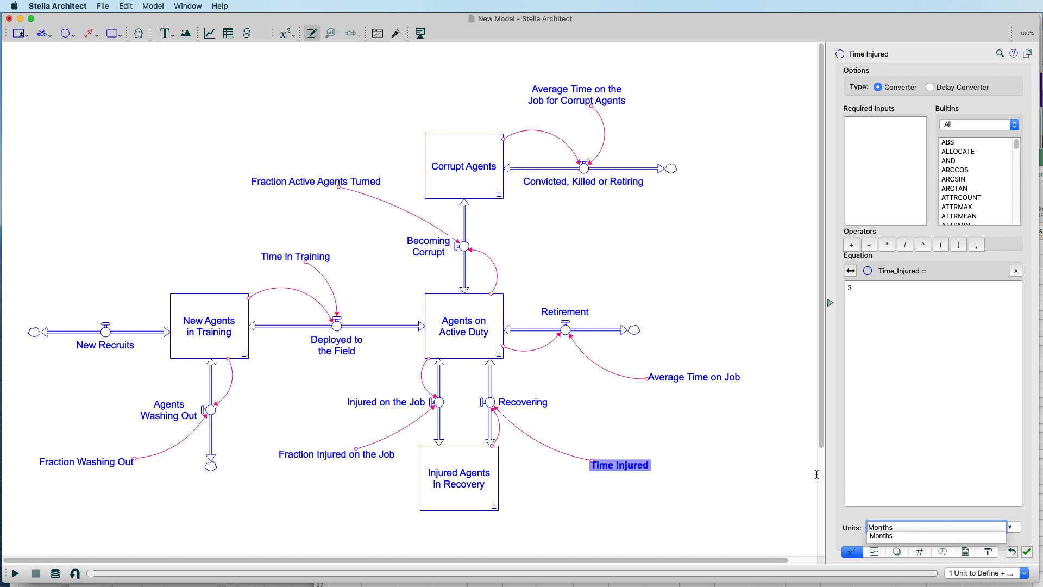
click(770, 460)
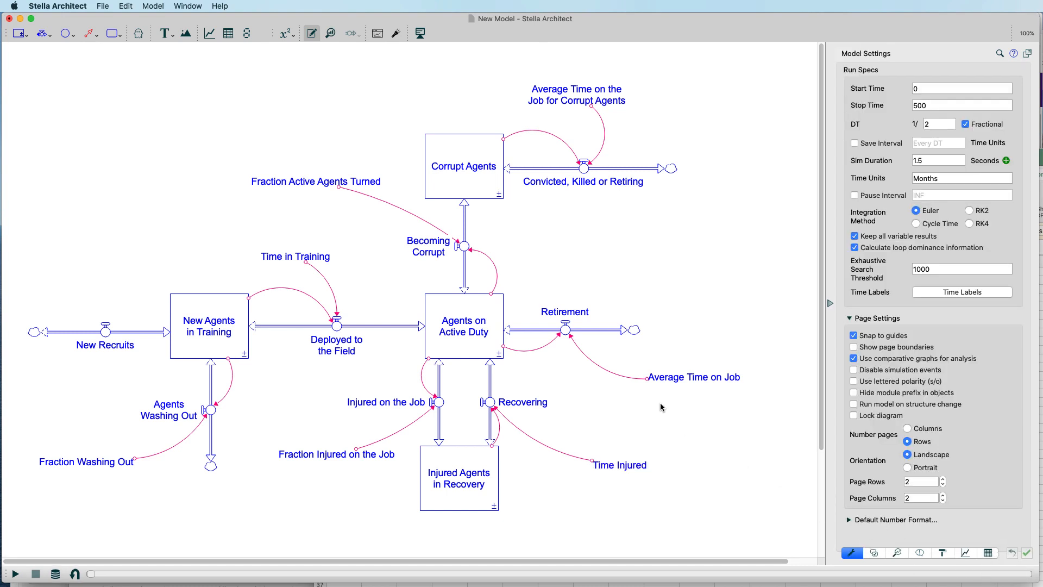
Add a graph to the model and place it in the empty area above the New Agents in Training stock
drag(343, 182, 377, 206)
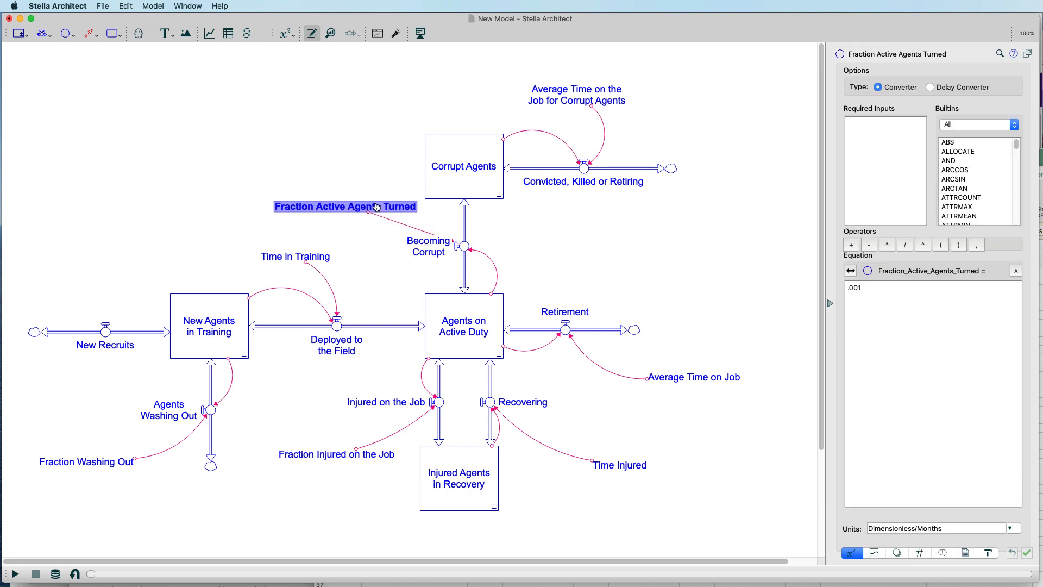
click(210, 33)
click(117, 126)
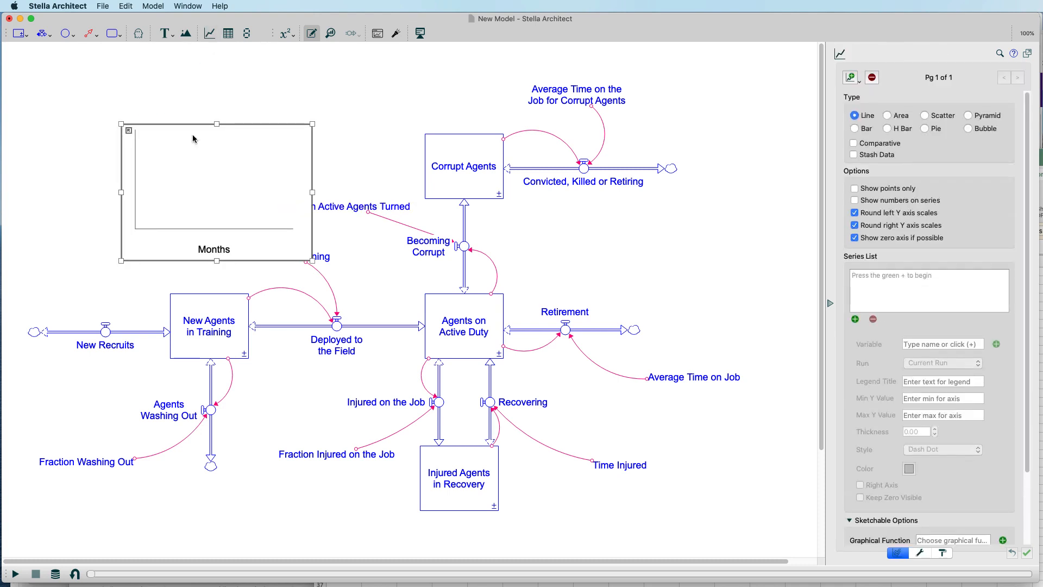
drag(194, 115, 131, 67)
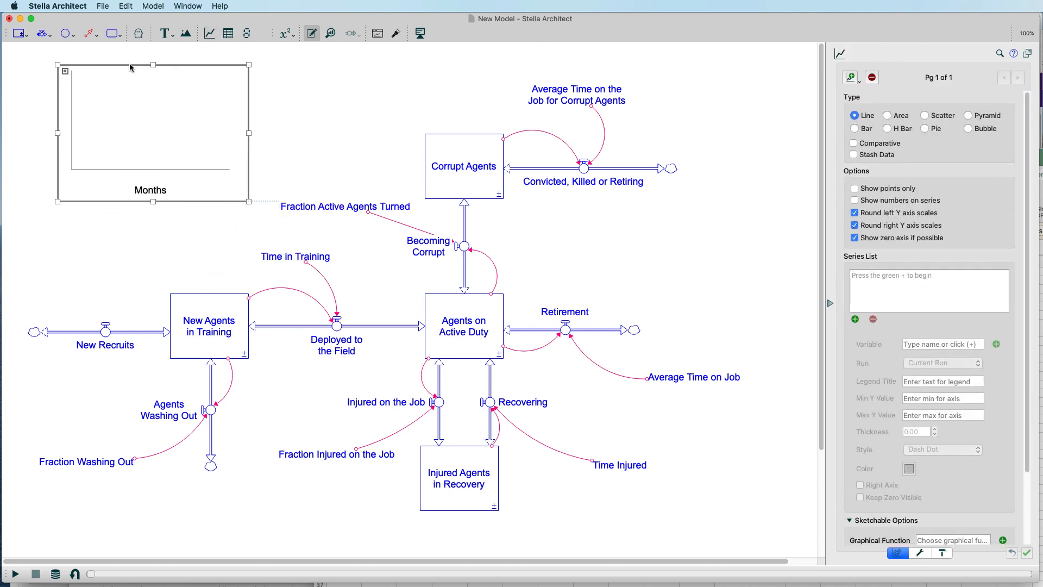
Move the Fraction Active Agents Turned converter to the right of the Becoming Corrupt flow and split its label into two lines after "Active"
drag(326, 204, 618, 228)
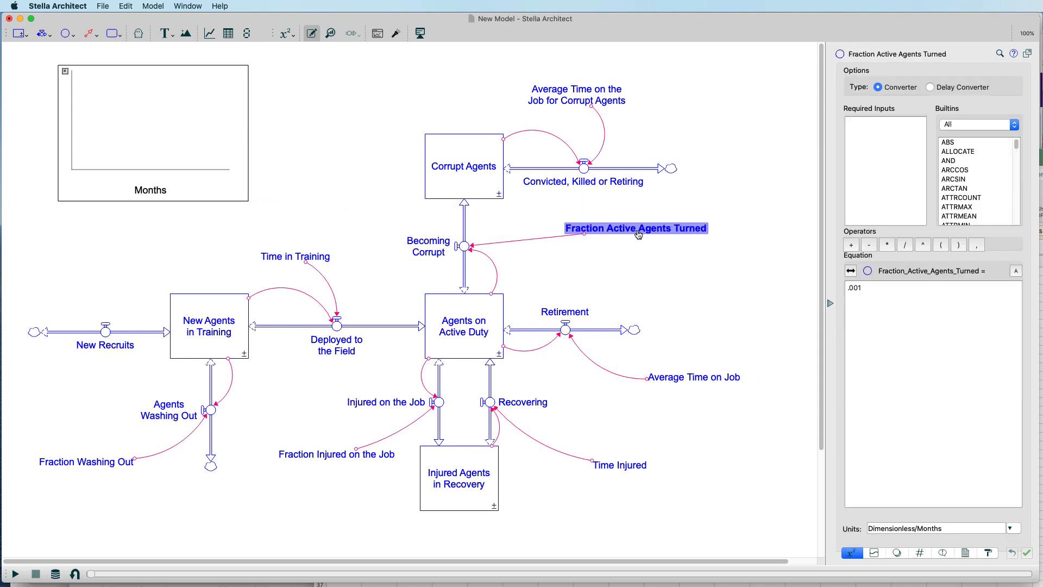
double_click(638, 230)
click(636, 228)
click(639, 245)
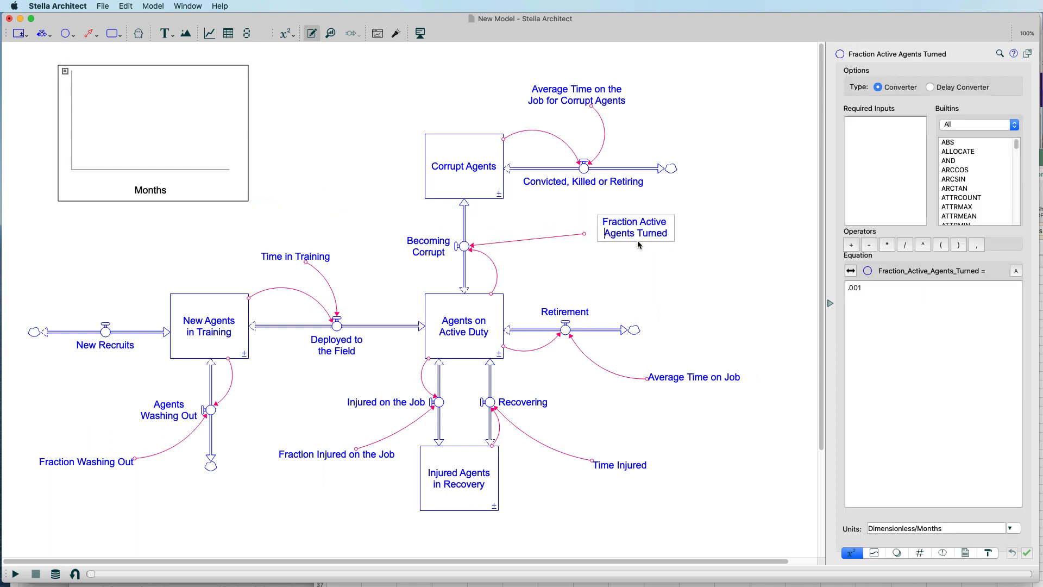
Enlarge the graph so it fills the empty area between the canvas's upper-left corner and the Corrupt Agents stock
click(153, 101)
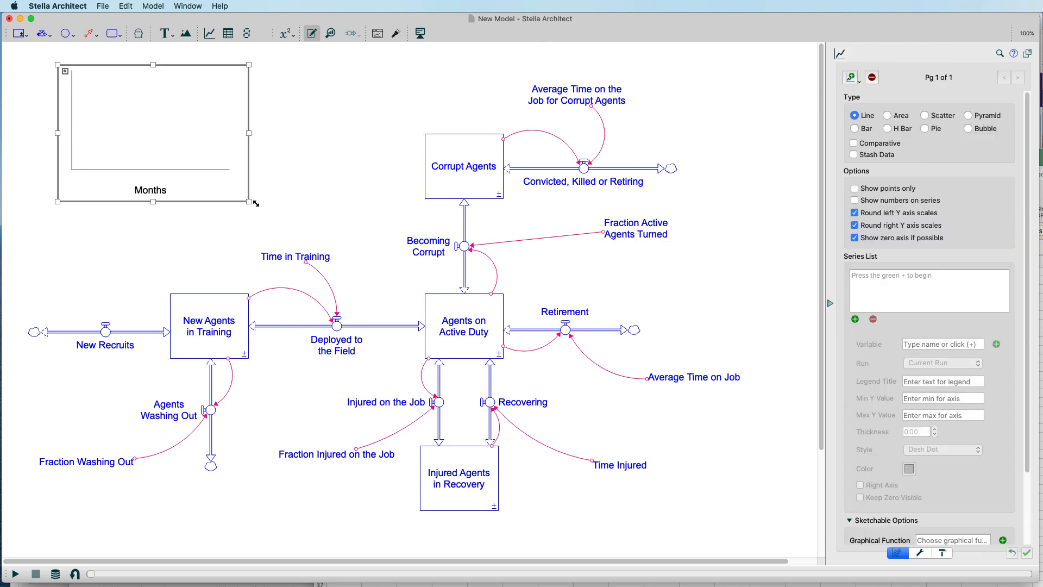
drag(248, 202, 385, 234)
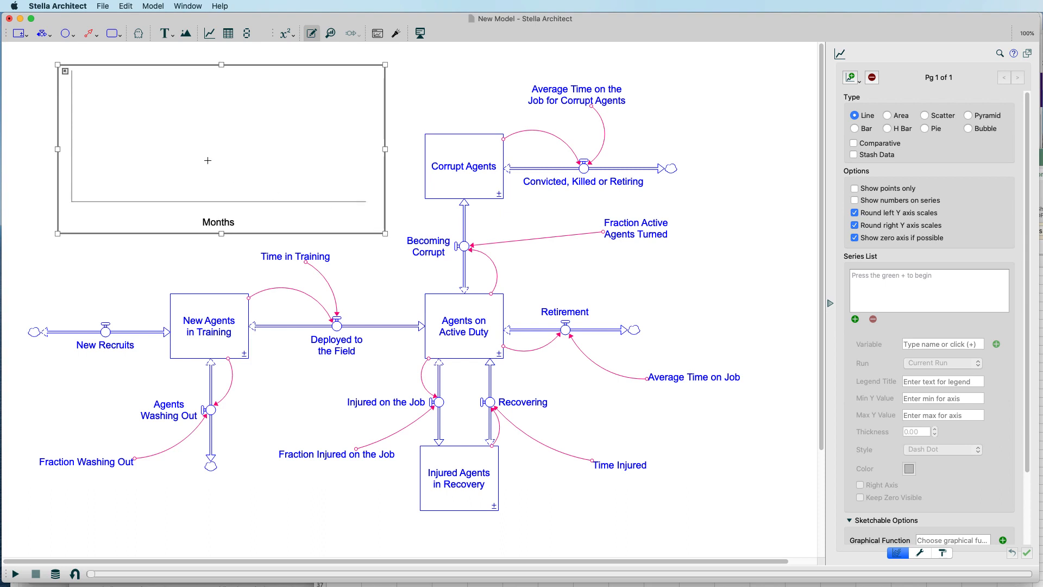
drag(58, 64, 21, 51)
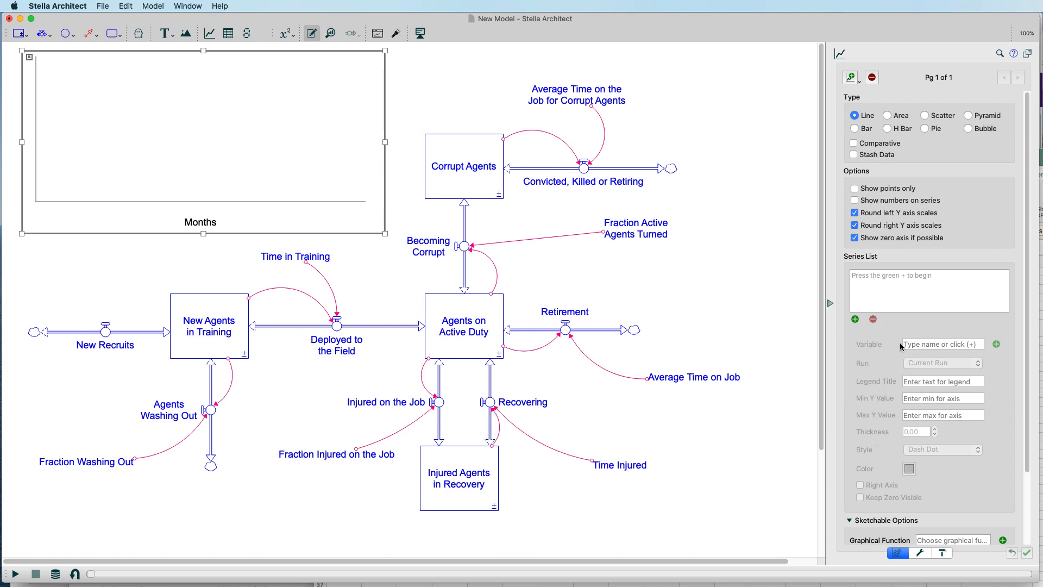
Add New Agents in Training, Agents on Active Duty, Corrupt Agents and Injured Agents in Recovery as the graph's series
click(856, 320)
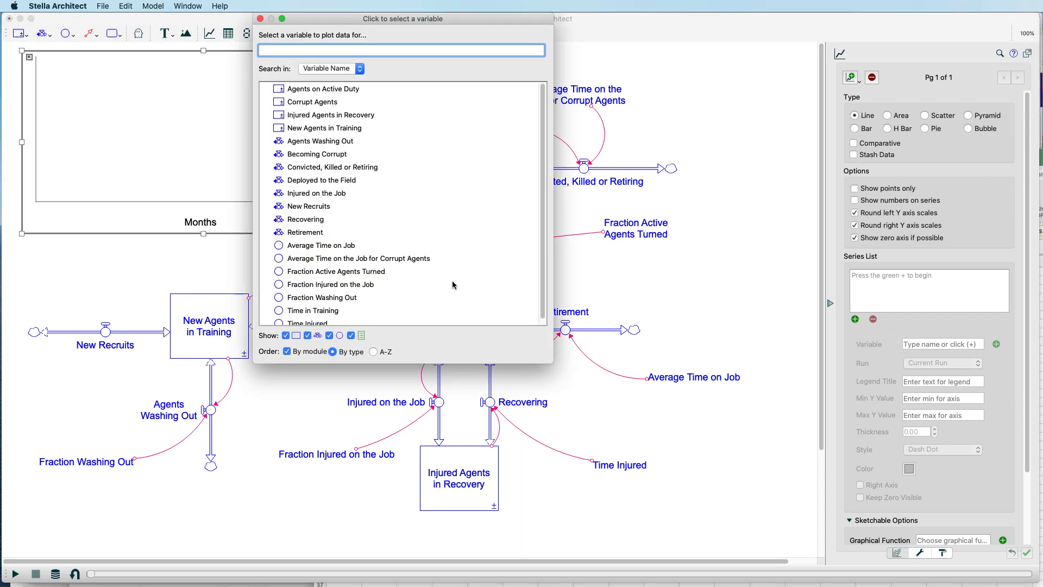
drag(550, 362, 627, 456)
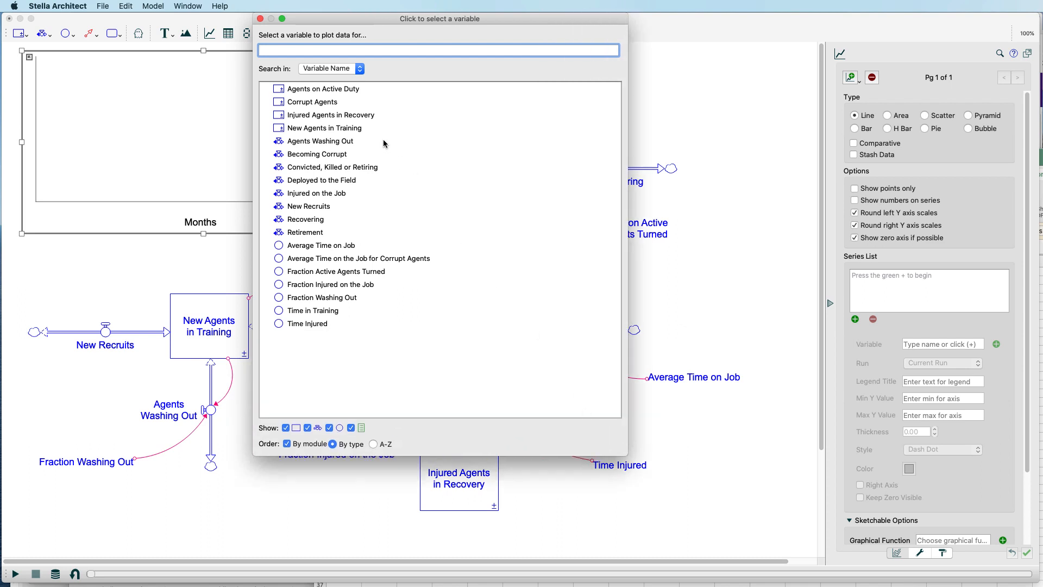
click(347, 129)
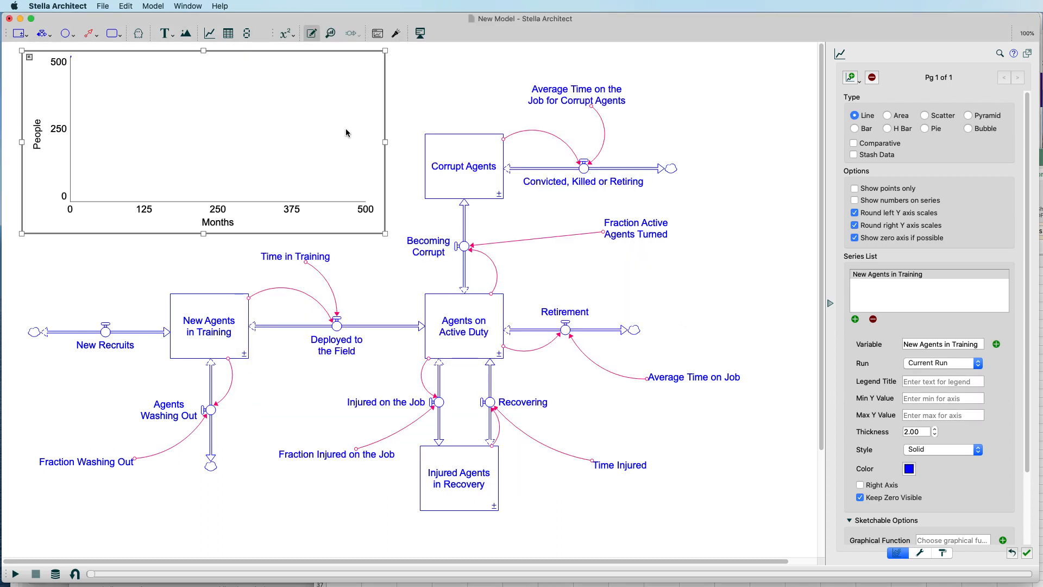
click(856, 320)
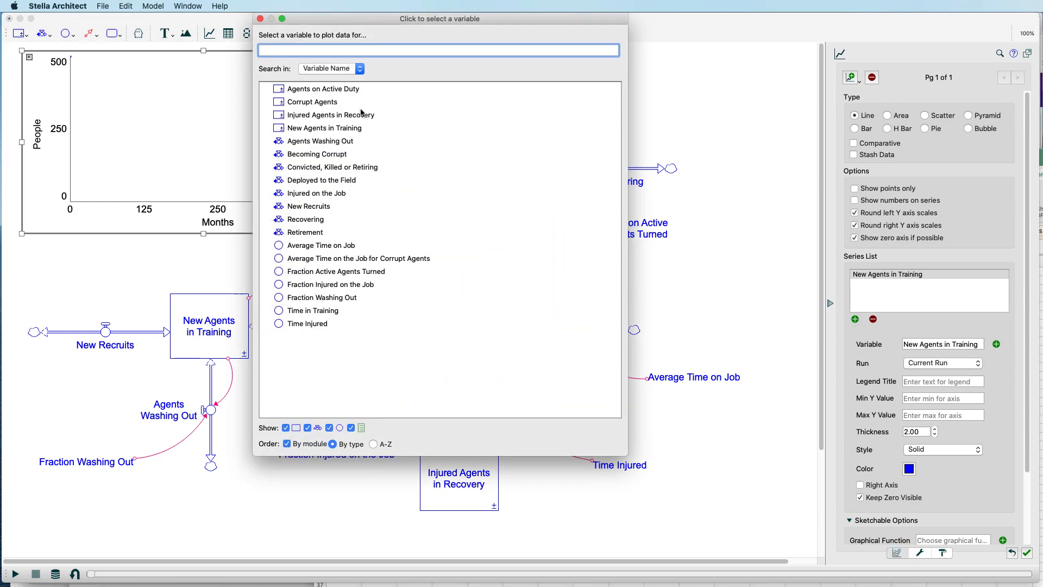
click(346, 92)
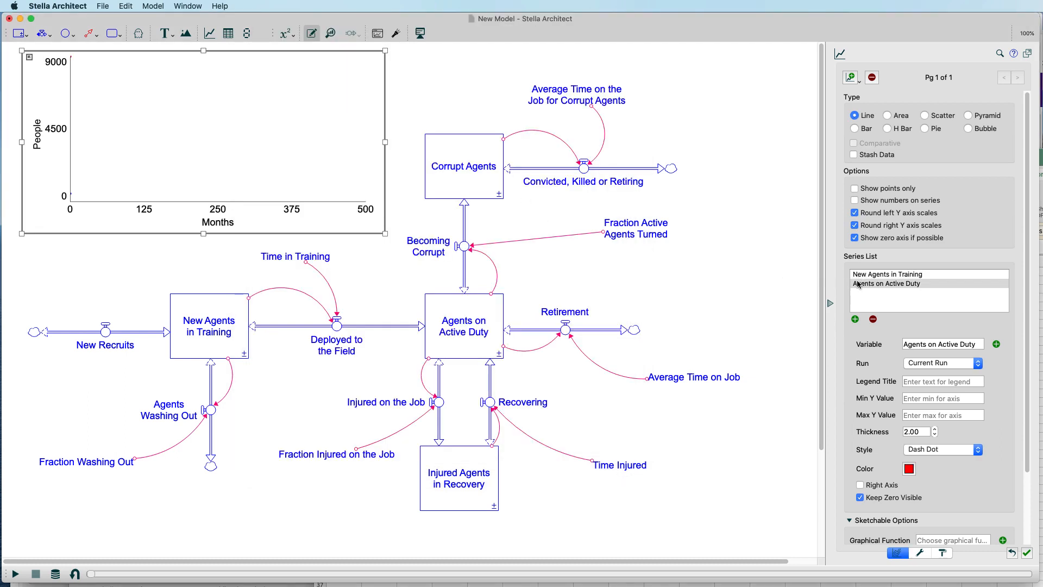
click(855, 319)
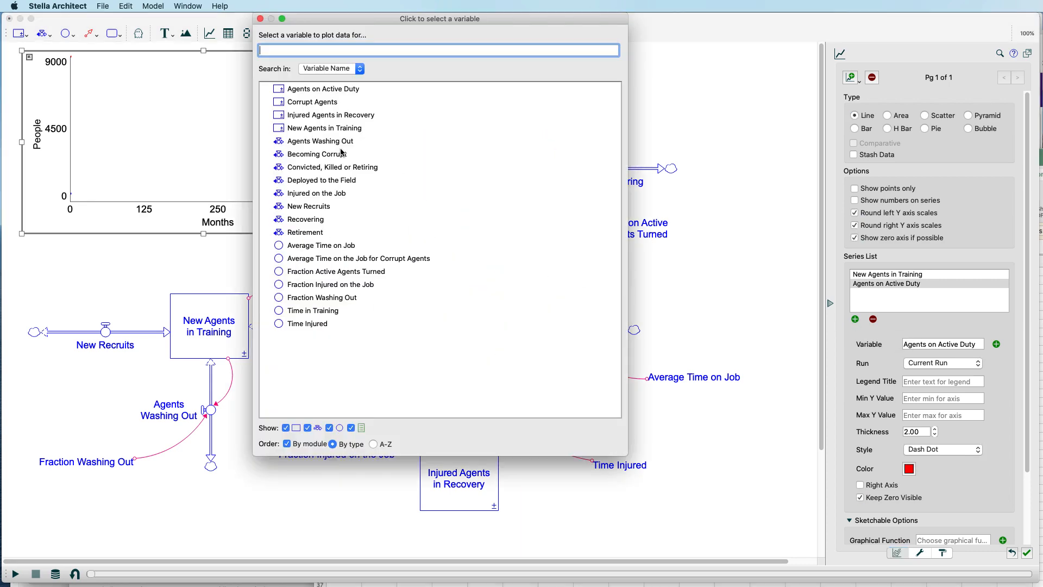
click(326, 102)
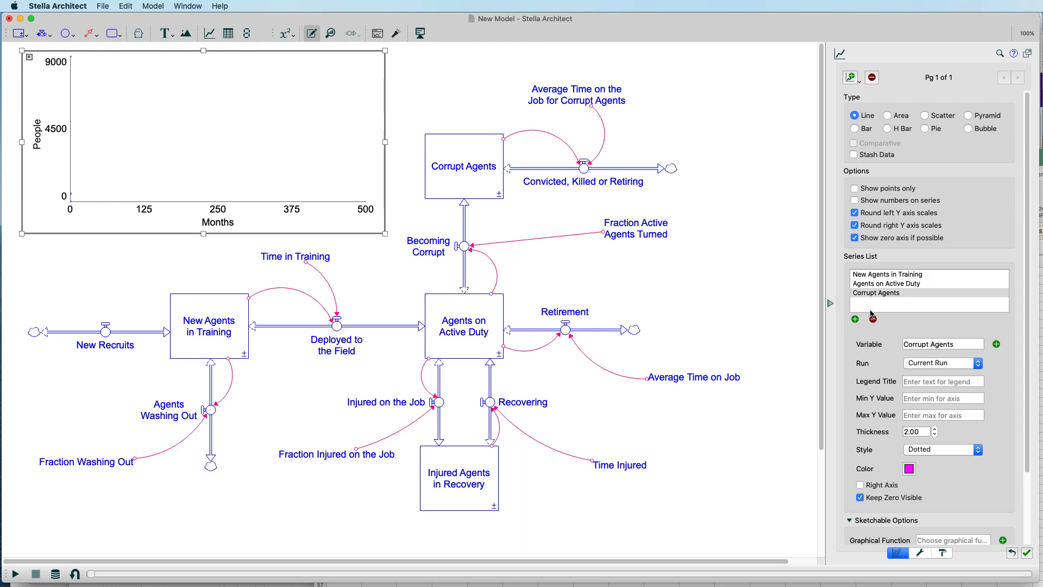
click(858, 322)
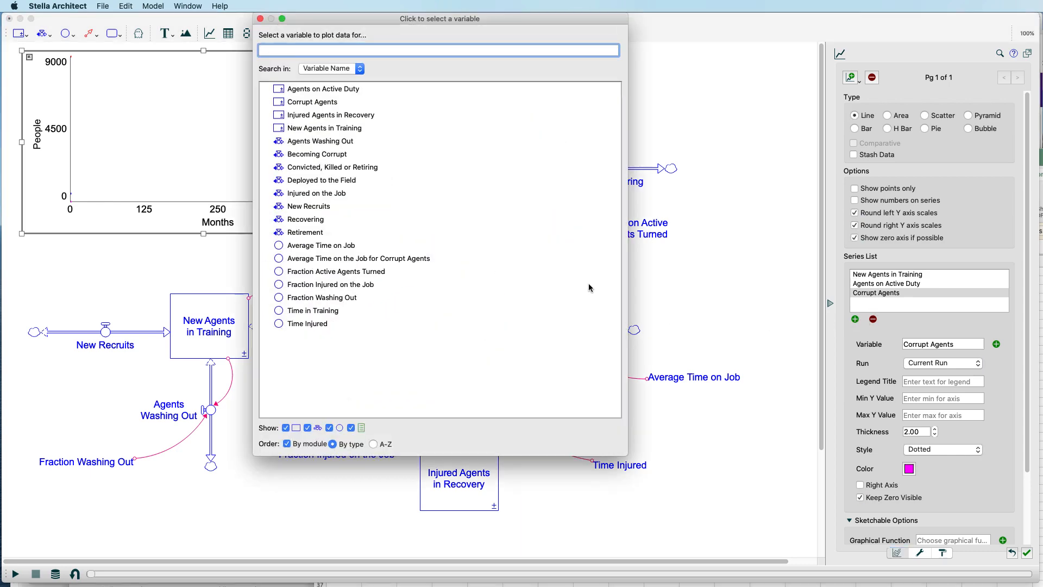
click(328, 121)
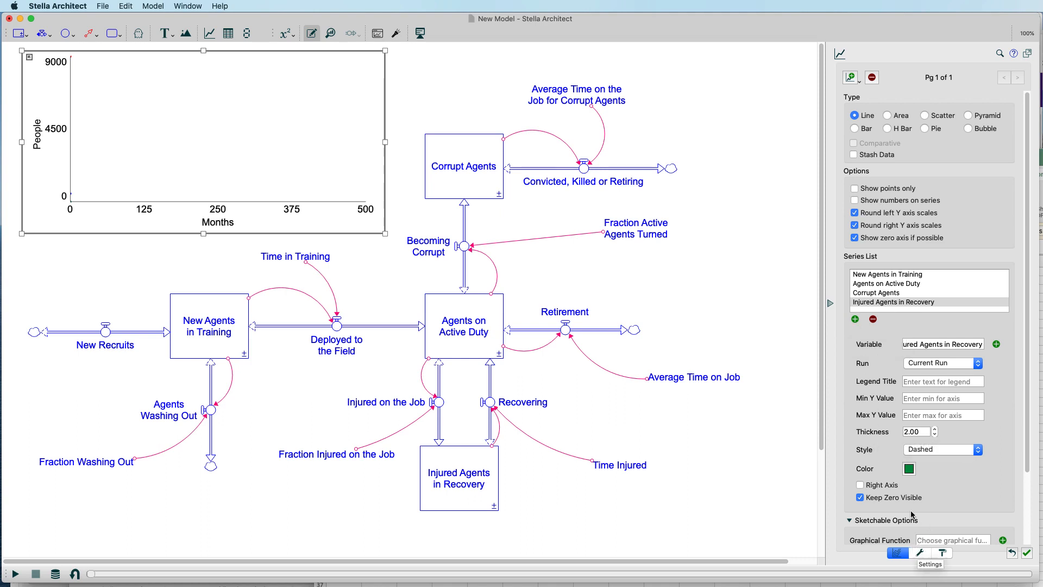
Set the graph's legend position to Bottom and title the graph "DEA Agents Career Dynamics"
click(920, 552)
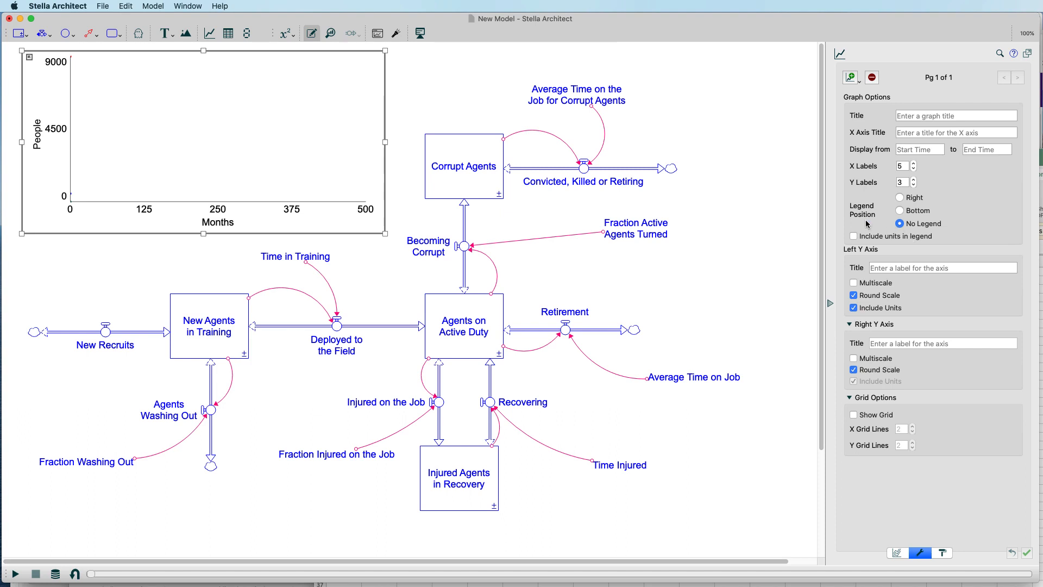
click(899, 211)
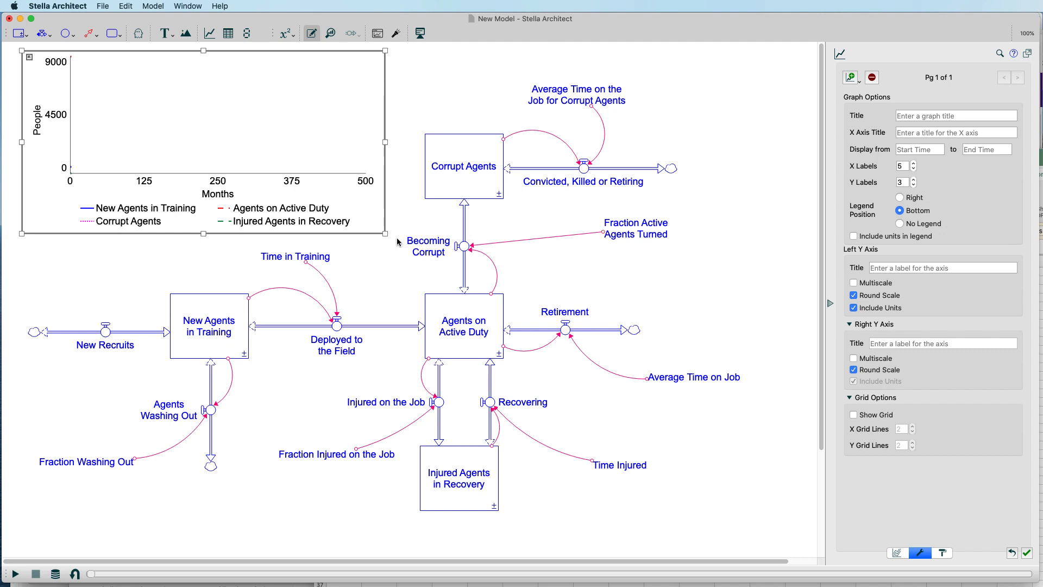
click(960, 116)
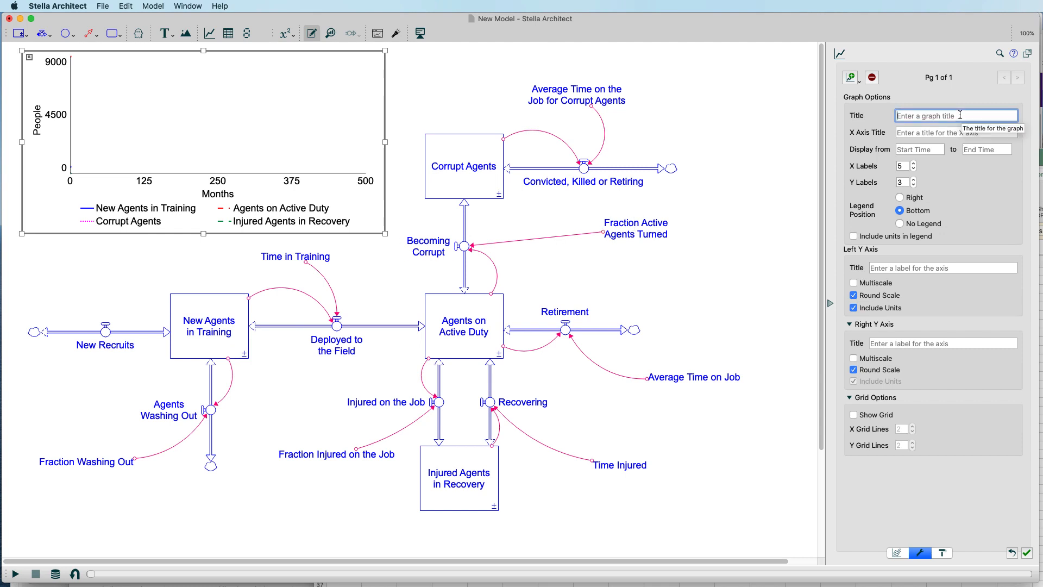
text(DEA)
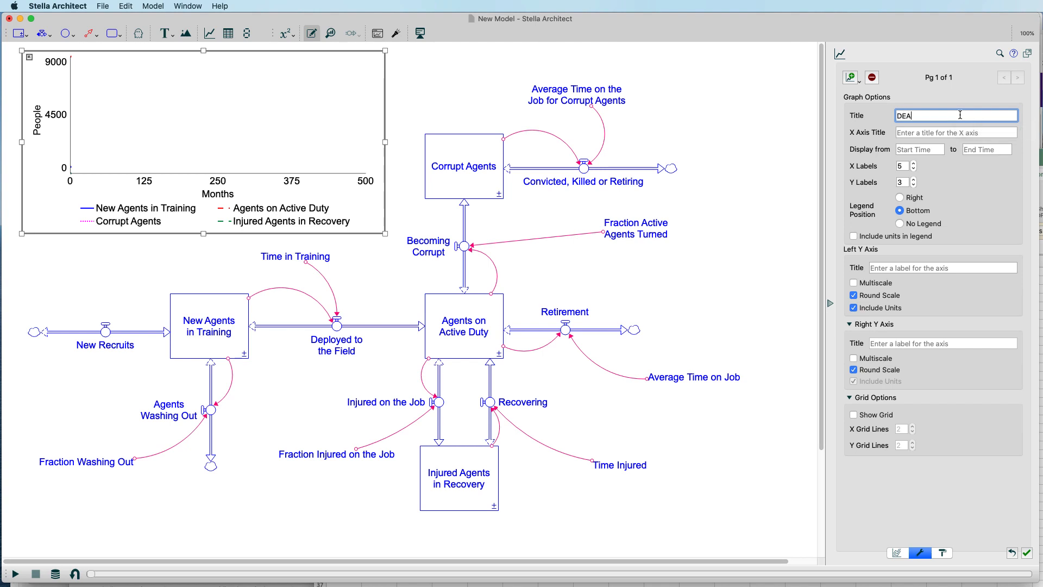
text( Agents)
text(Career Dynamics)
click(383, 172)
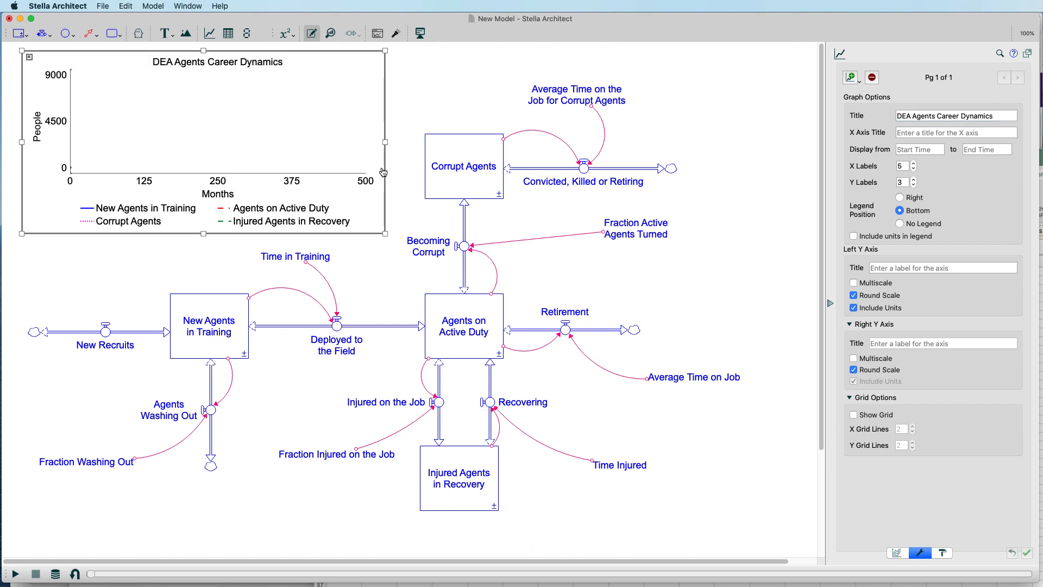
Run the simulation to plot the four stocks over 500 months
click(14, 575)
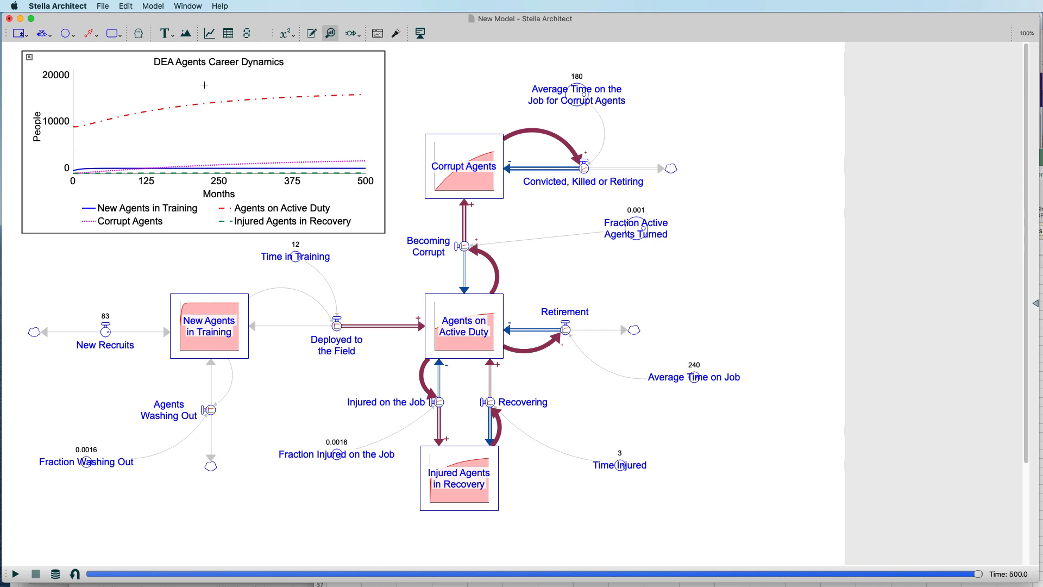
Plot the Injured Agents in Recovery series of the DEA Agents Career Dynamics graph on the right axis
double_click(204, 124)
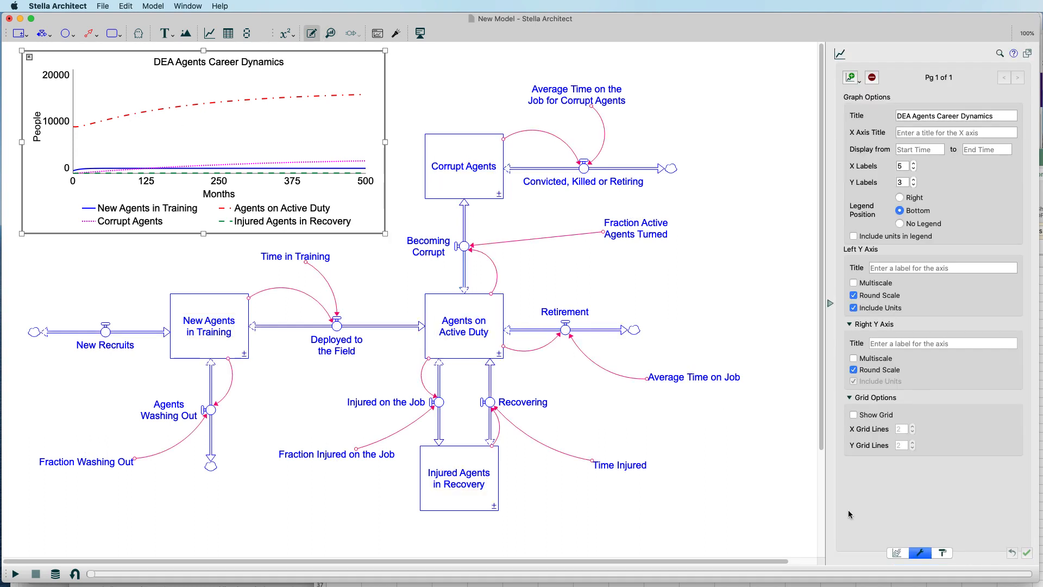
click(897, 553)
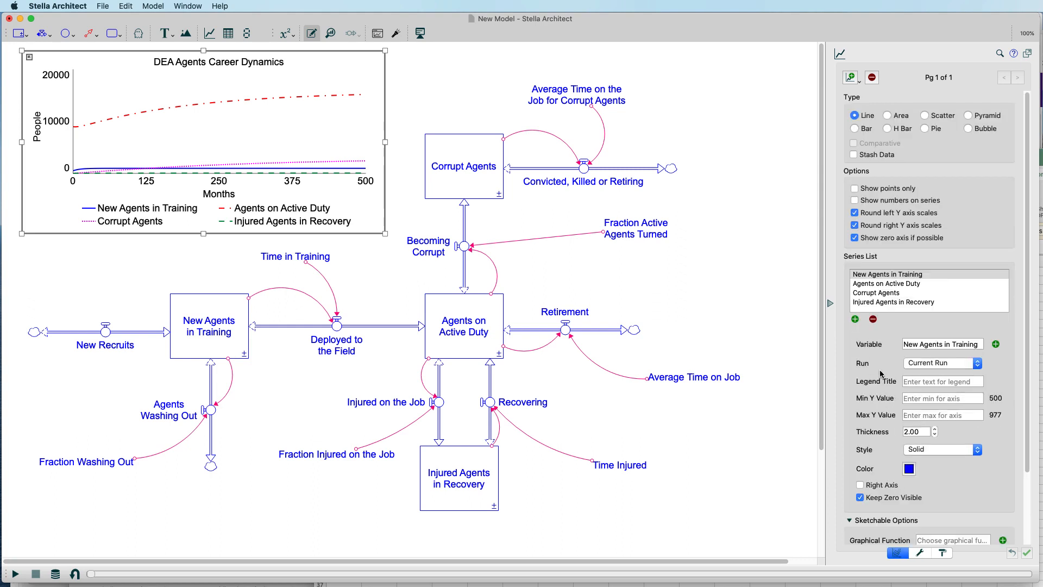
click(898, 305)
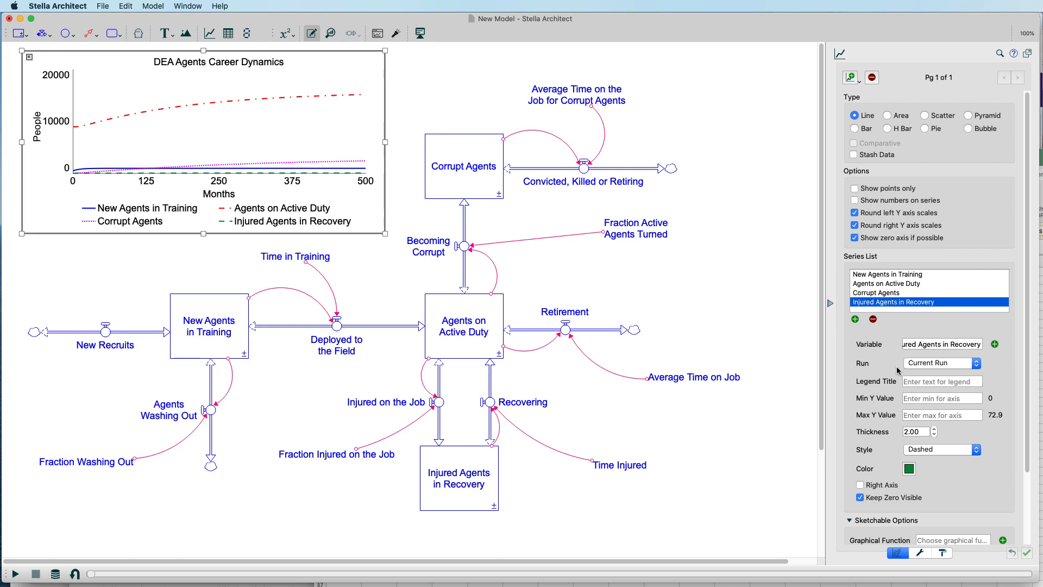
click(860, 485)
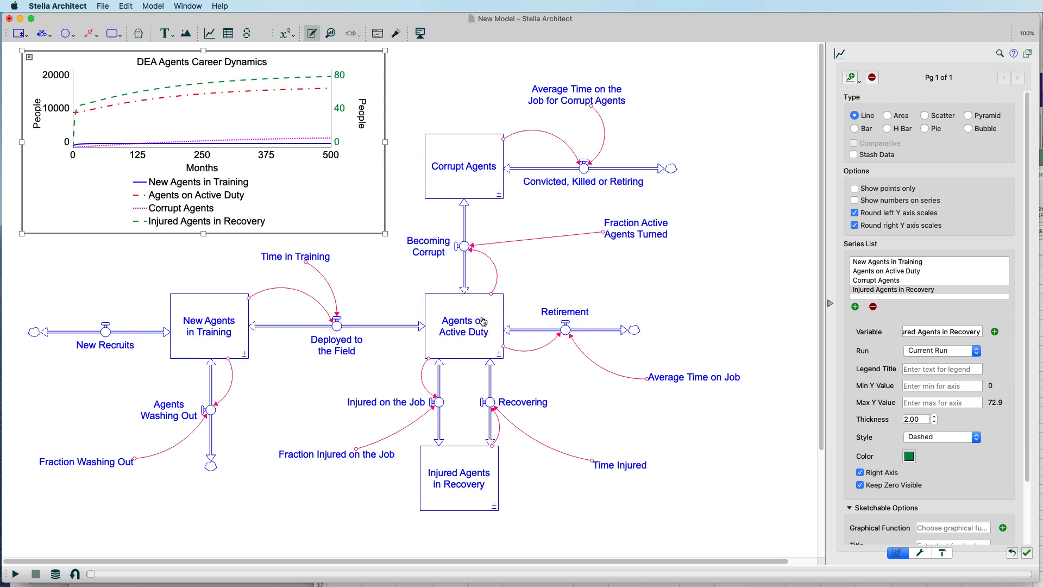
Plot the graph's New Agents in Training series on the right axis as well
mouse_move(496, 314)
mouse_move(611, 237)
mouse_move(467, 165)
click(891, 265)
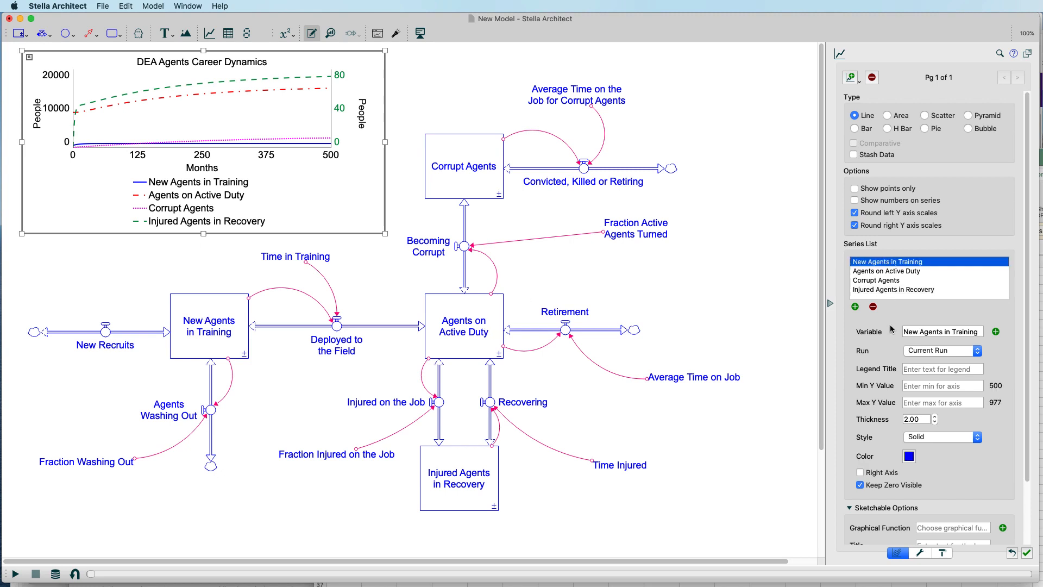
click(860, 472)
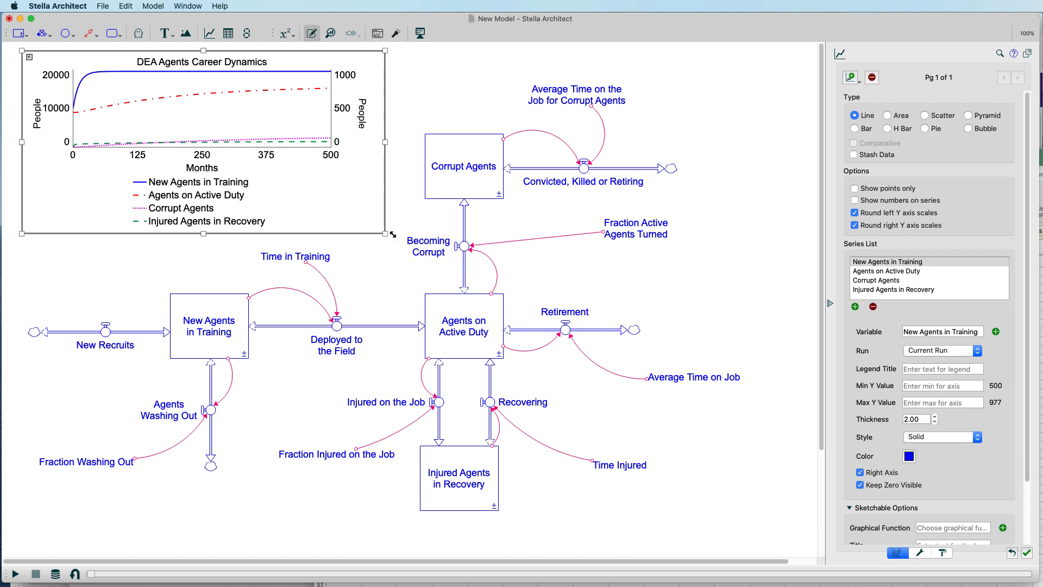
Enlarge the graph to examine its curves more closely, and check the equation of the New Recruits flow
drag(384, 234, 415, 292)
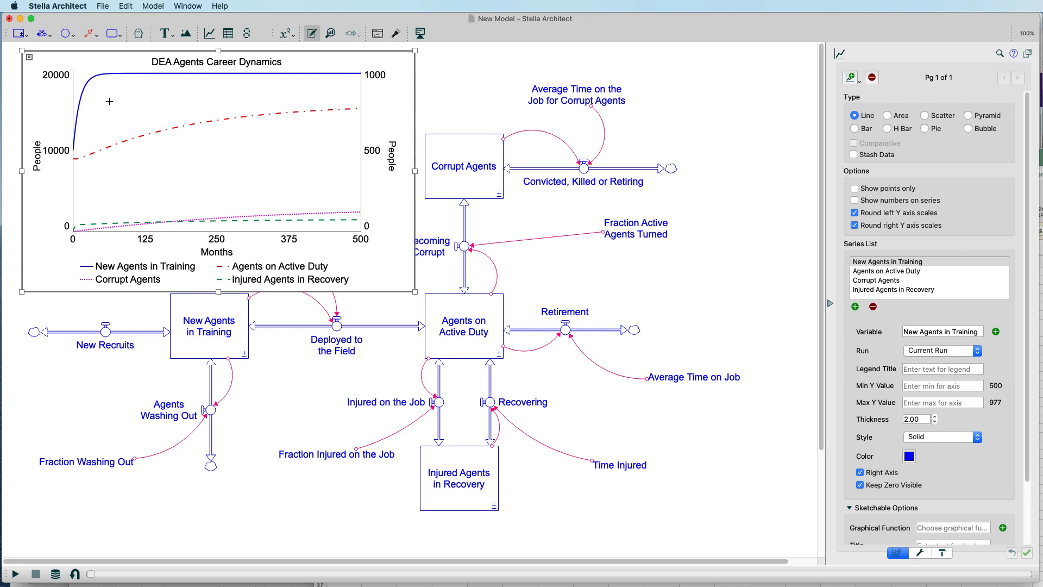
click(134, 316)
double_click(105, 333)
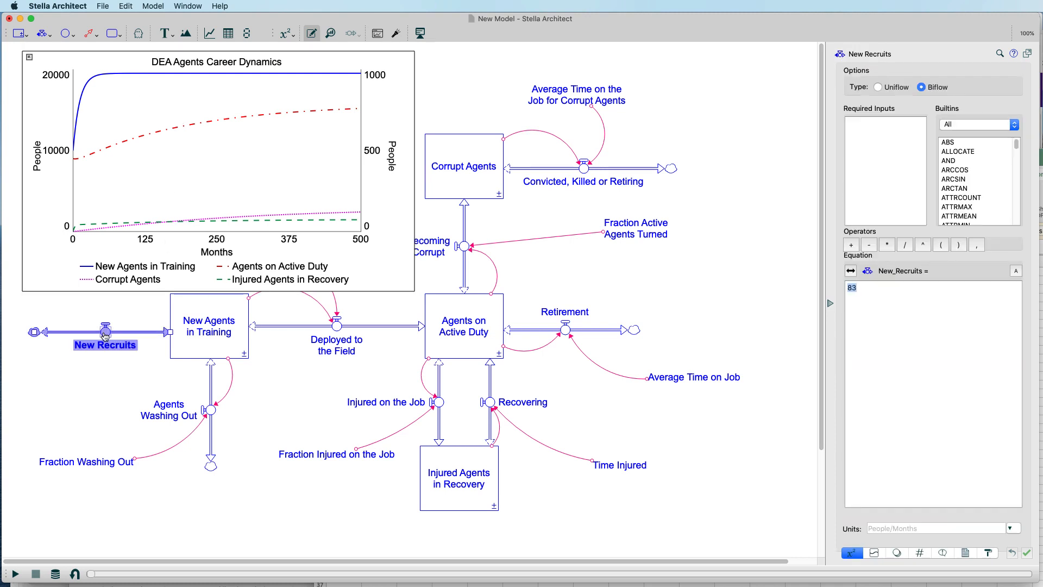
click(120, 312)
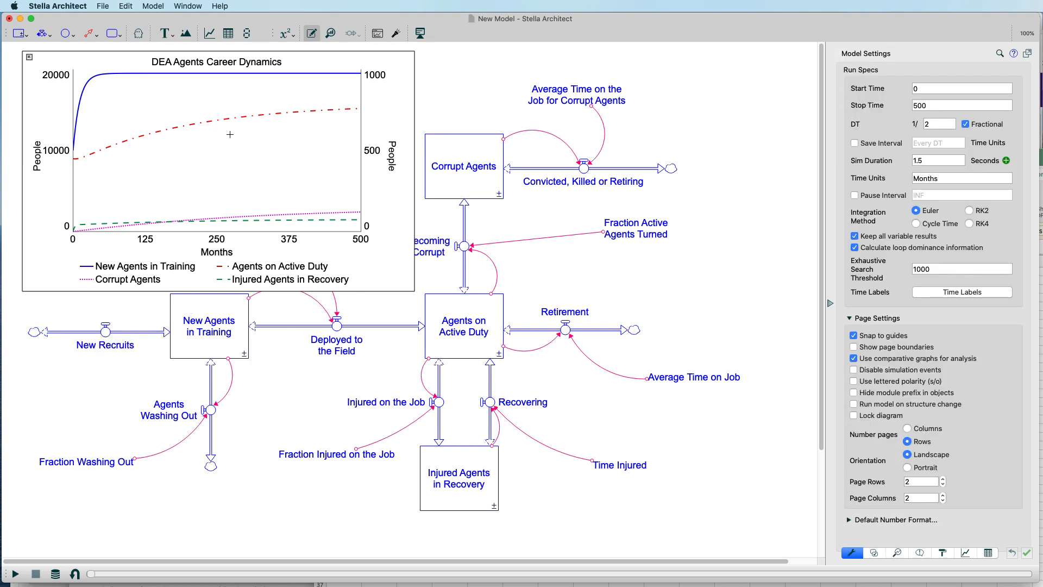
Shrink the graph so it no longer covers the Becoming Corrupt flow and the Time in Training converter
click(411, 289)
drag(416, 292, 330, 239)
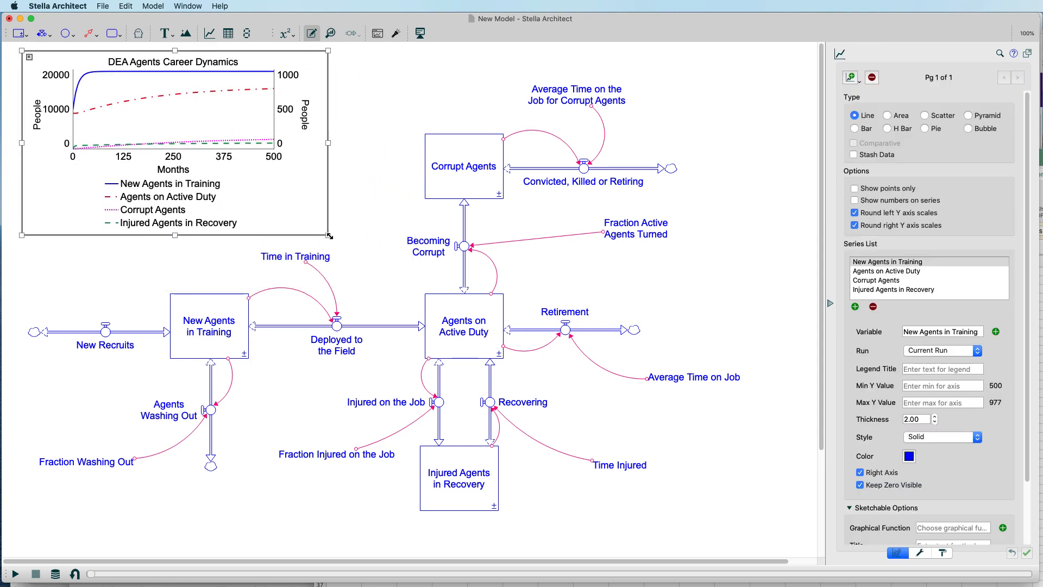